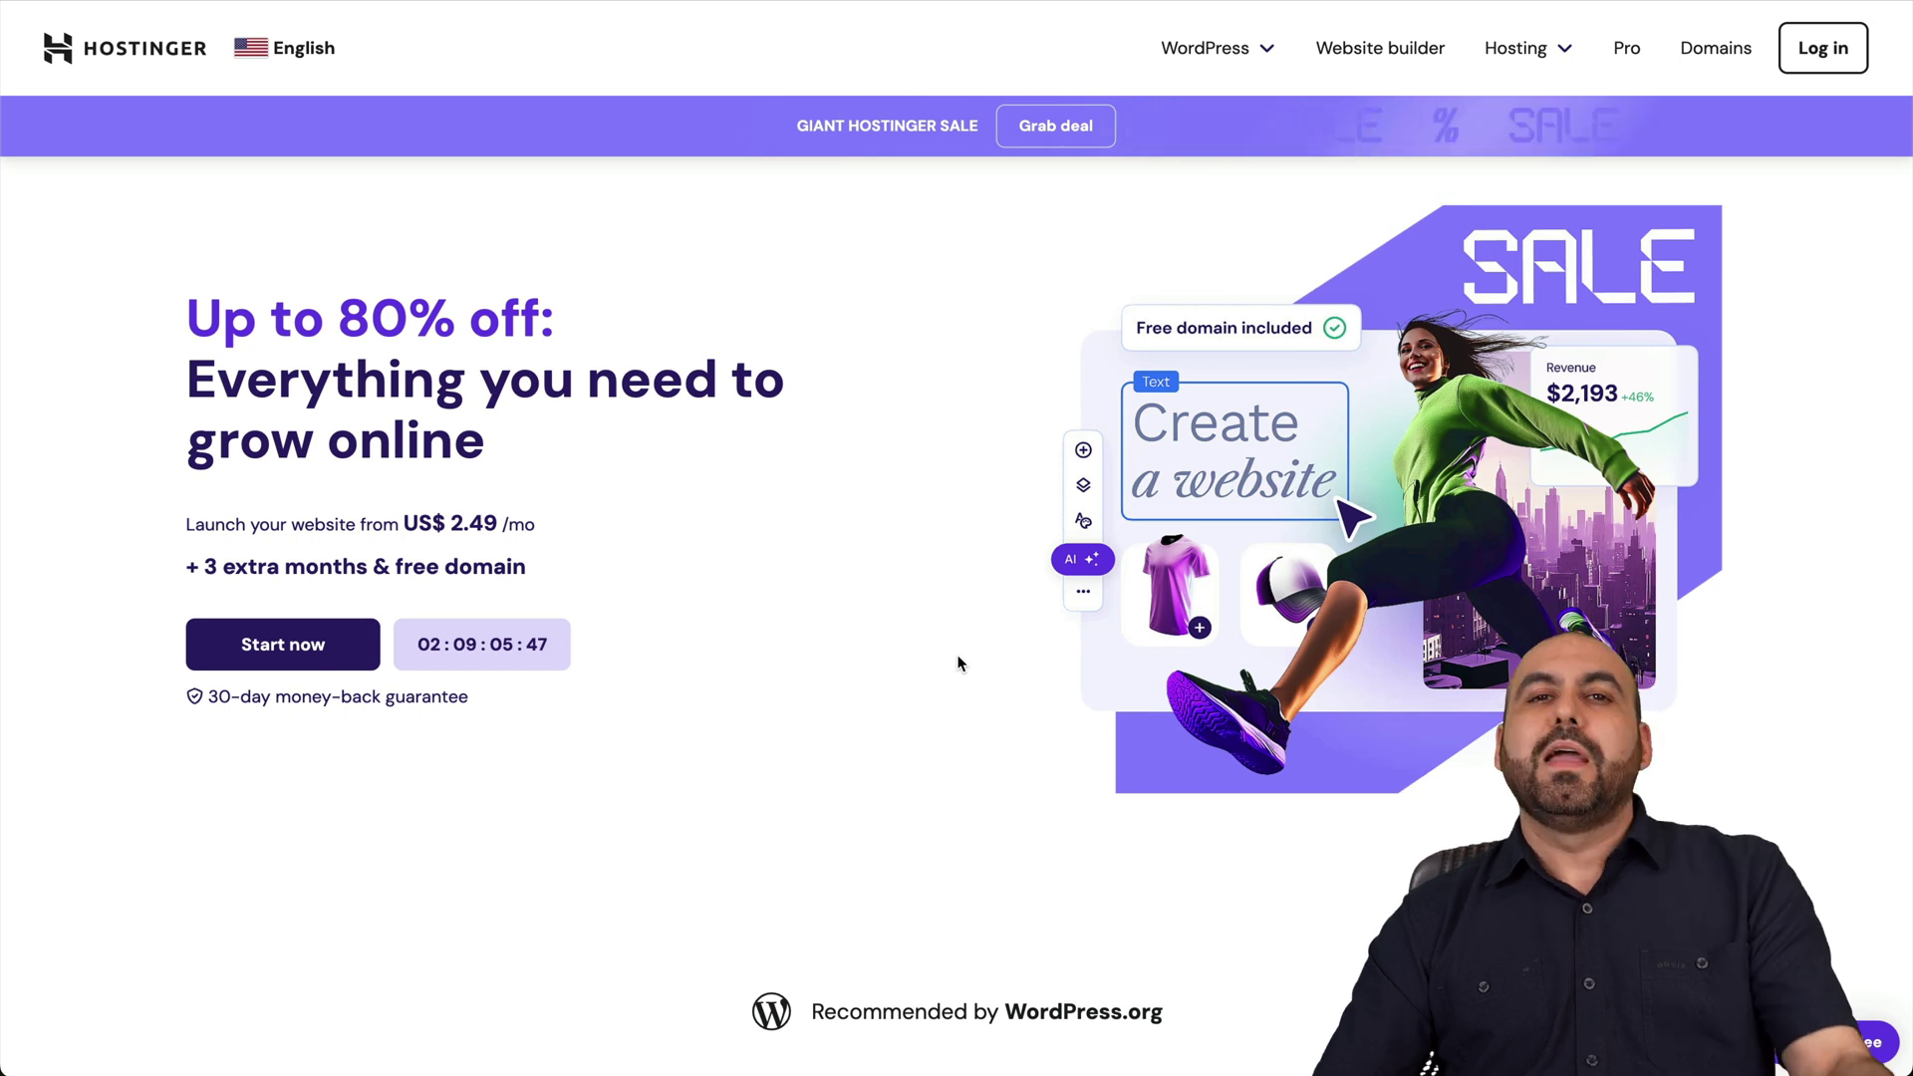
Step: Compare the Hostinger hosting plans and choose the Business plan
{"action": "scroll", "coordinate": [959, 663], "scroll_direction": "down", "scroll_amount": 9}
{"action": "scroll", "coordinate": [958, 662], "scroll_direction": "down", "scroll_amount": 4}
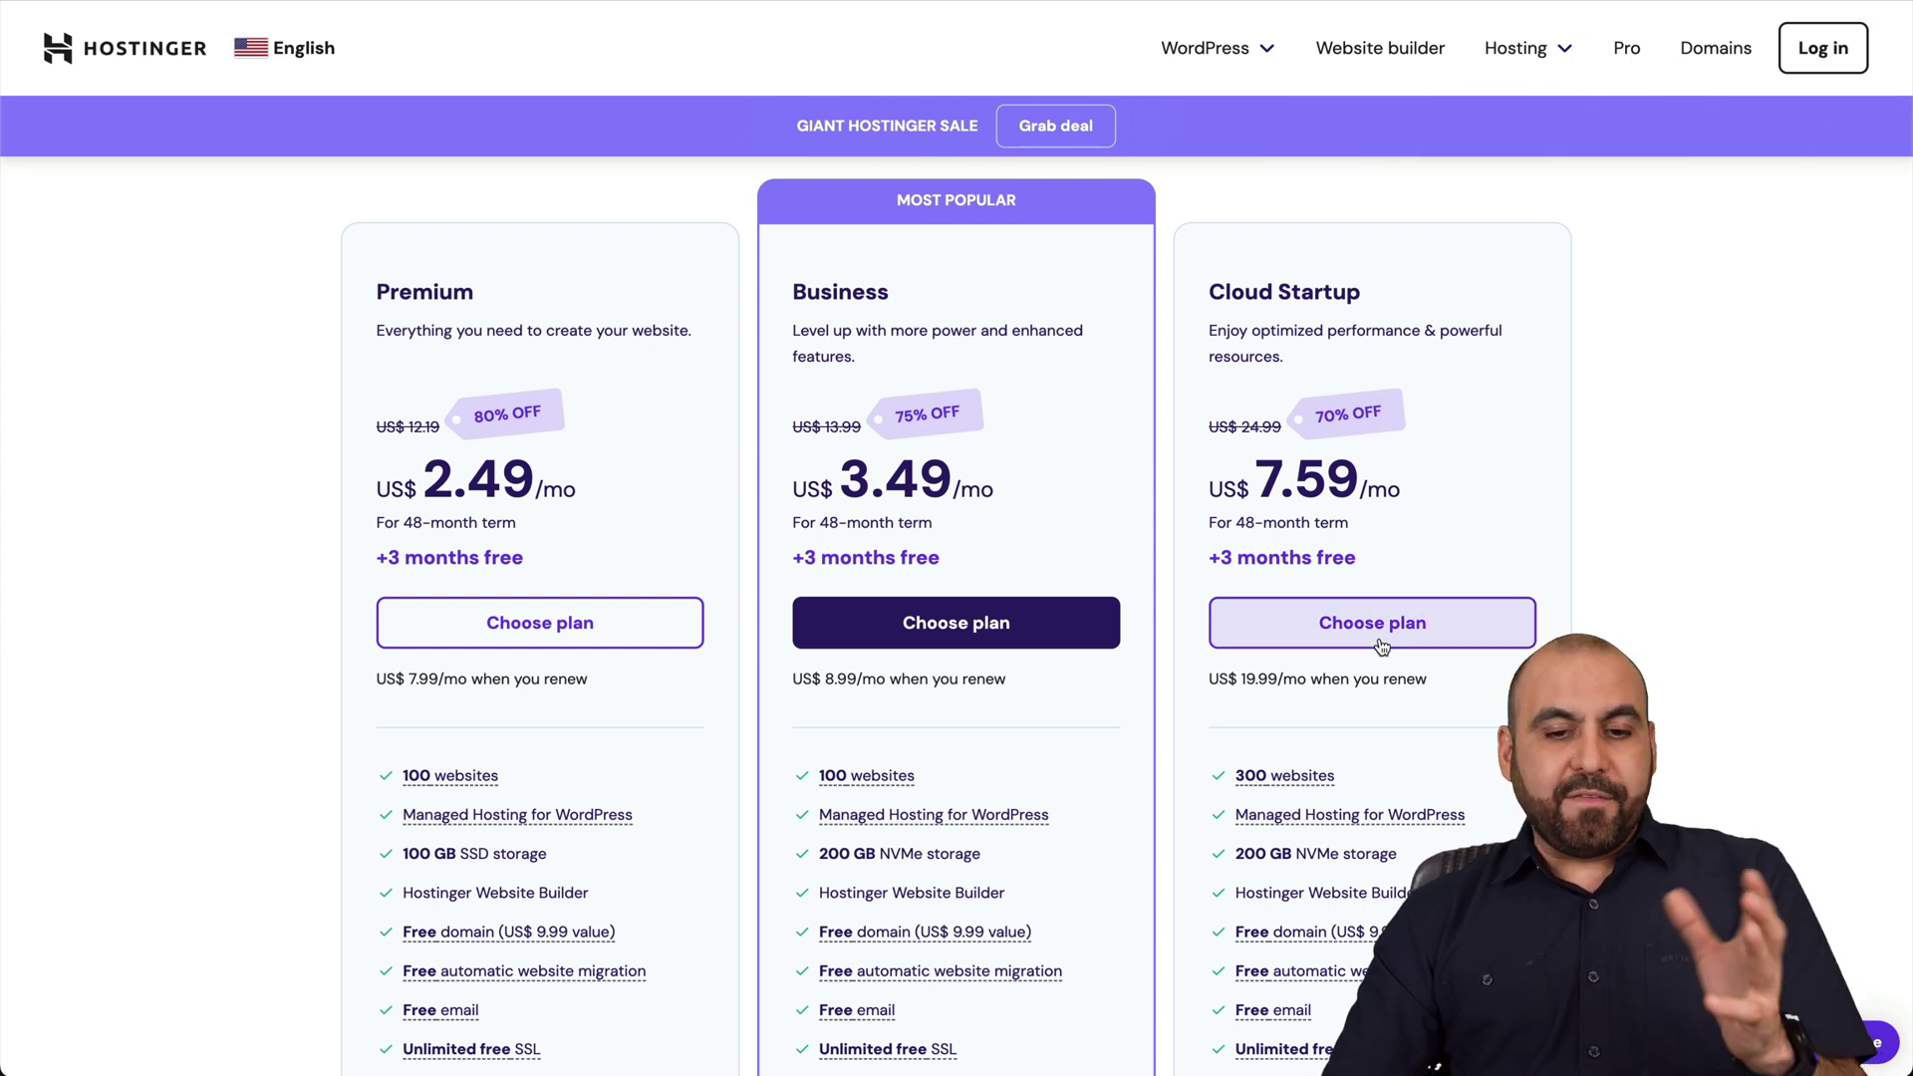
{"action": "scroll", "coordinate": [1377, 618], "scroll_direction": "down", "scroll_amount": 1}
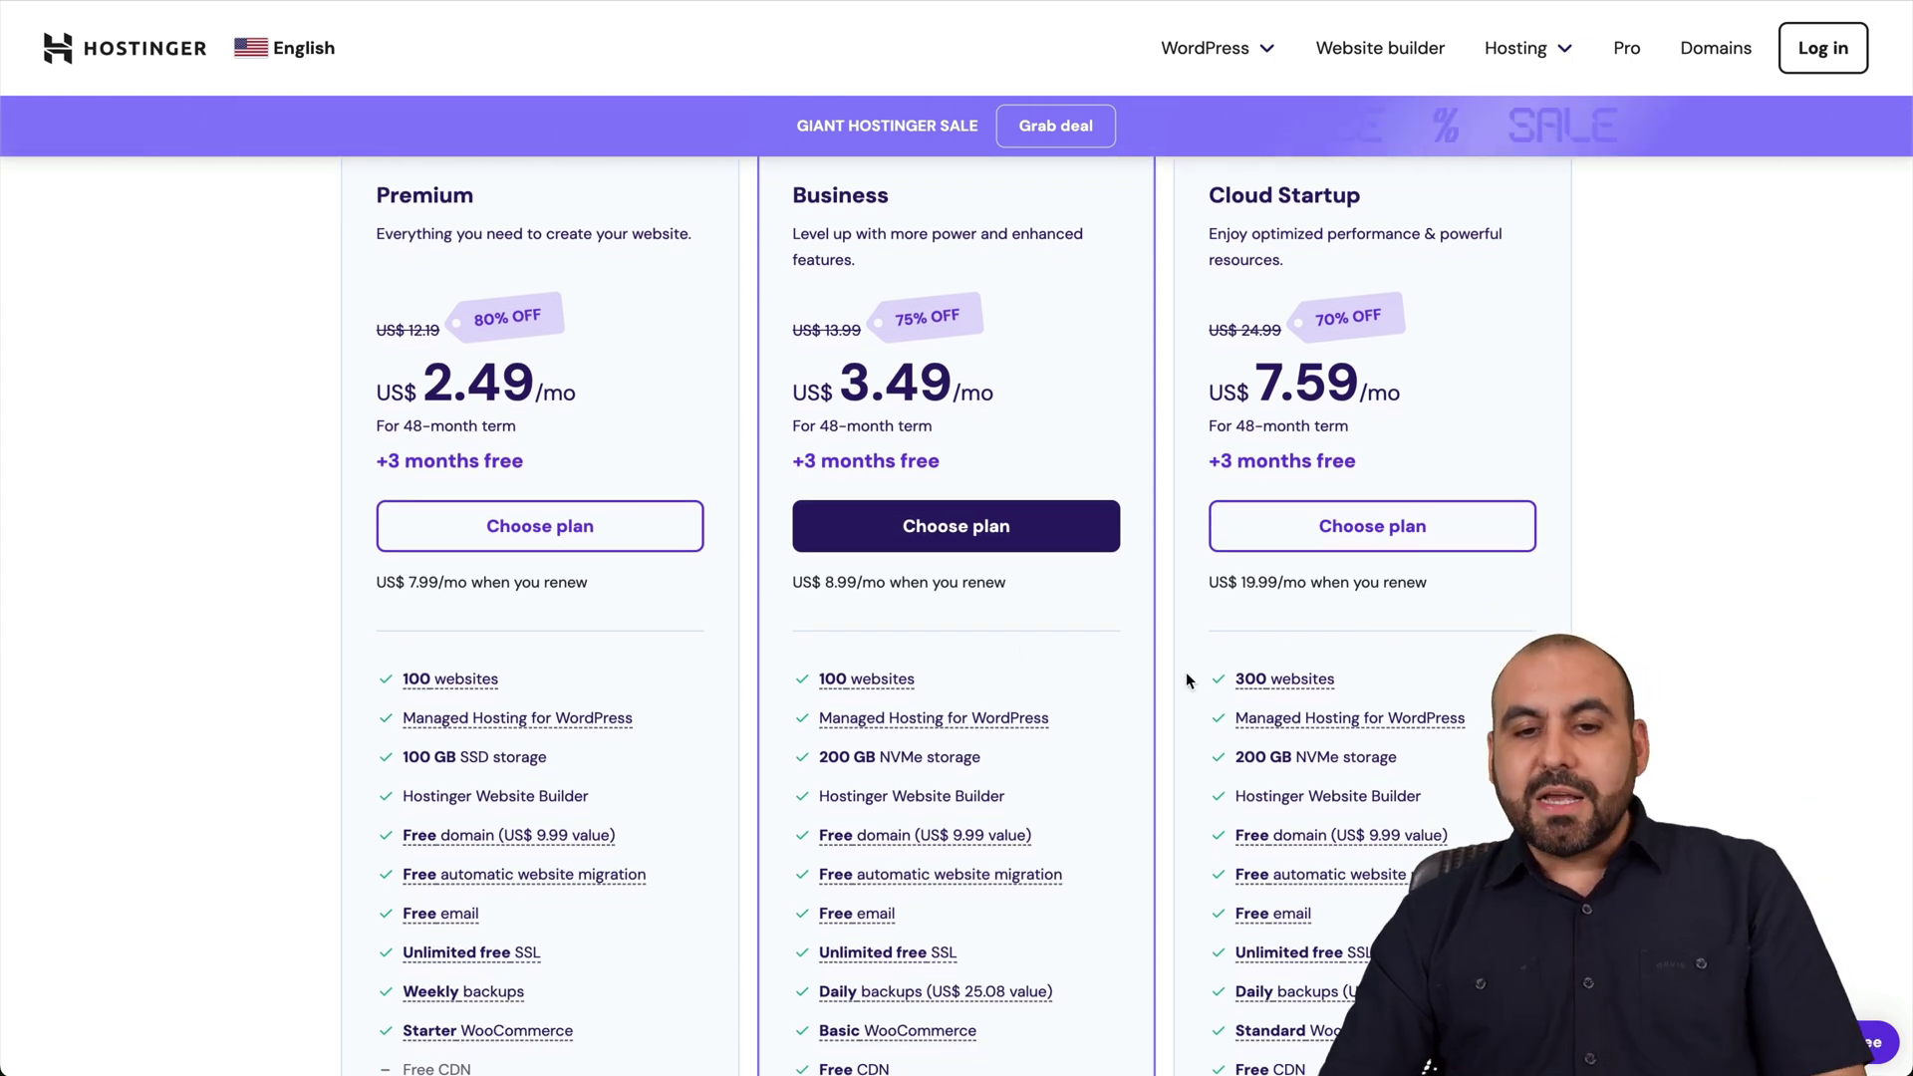
{"action": "scroll", "coordinate": [1069, 650], "scroll_direction": "up", "scroll_amount": 2}
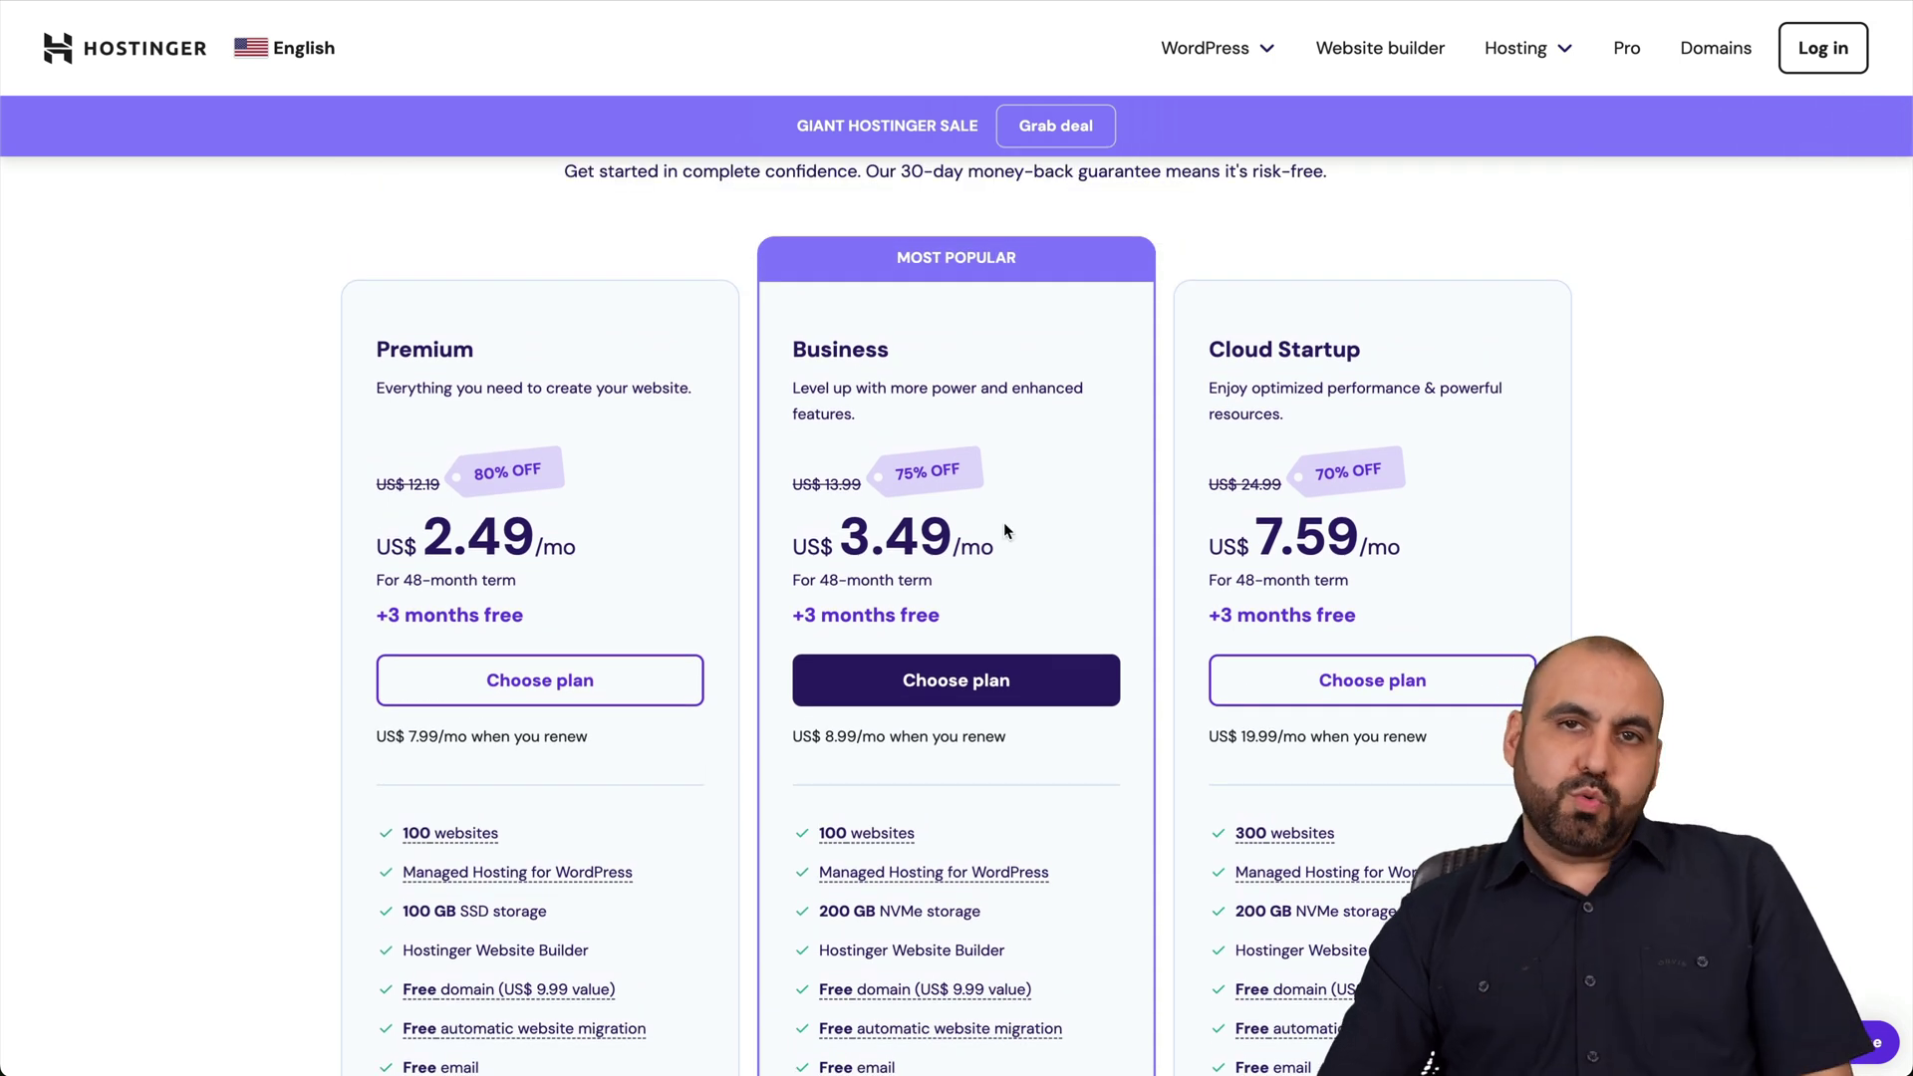
{"action": "left_click", "coordinate": [1012, 681]}
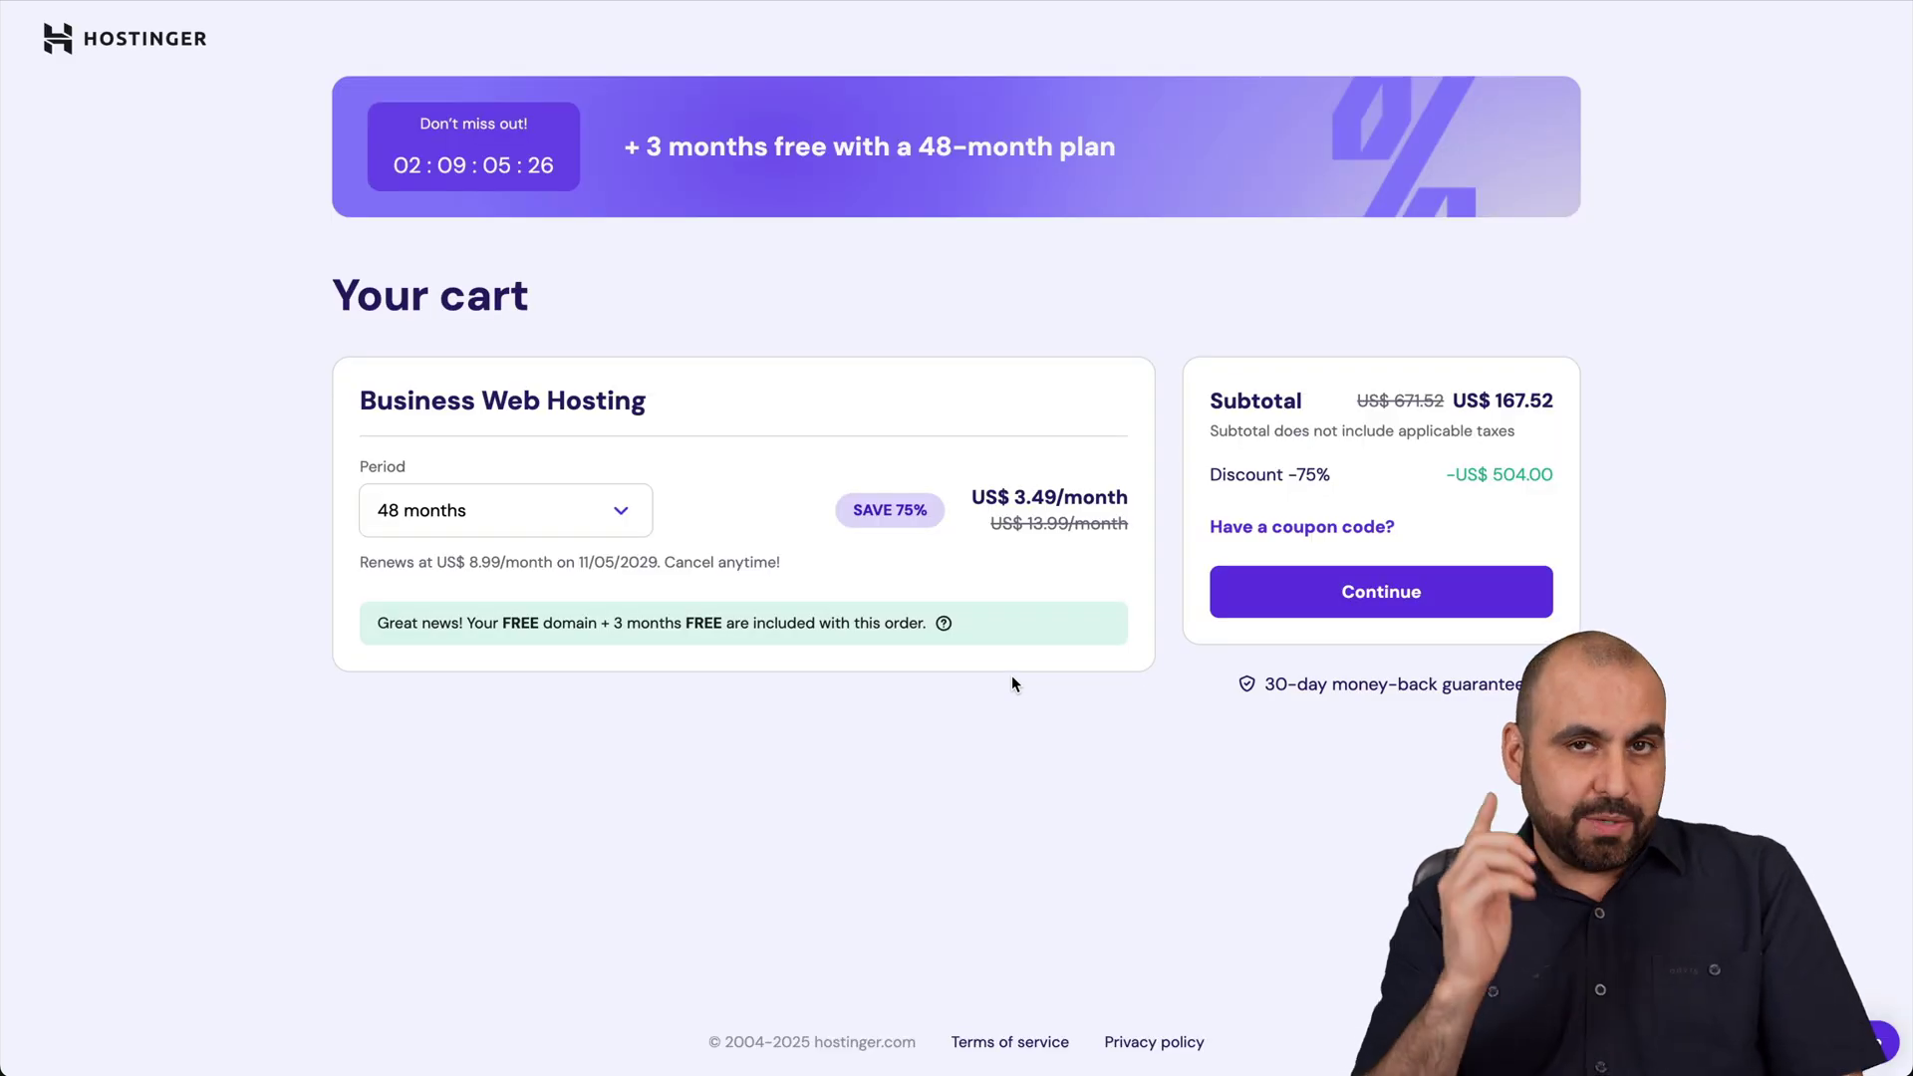
Step: Review the billing period options, keep the period at 48 months, and apply the coupon code SAASMASTER to the cart
{"action": "left_click", "coordinate": [625, 525]}
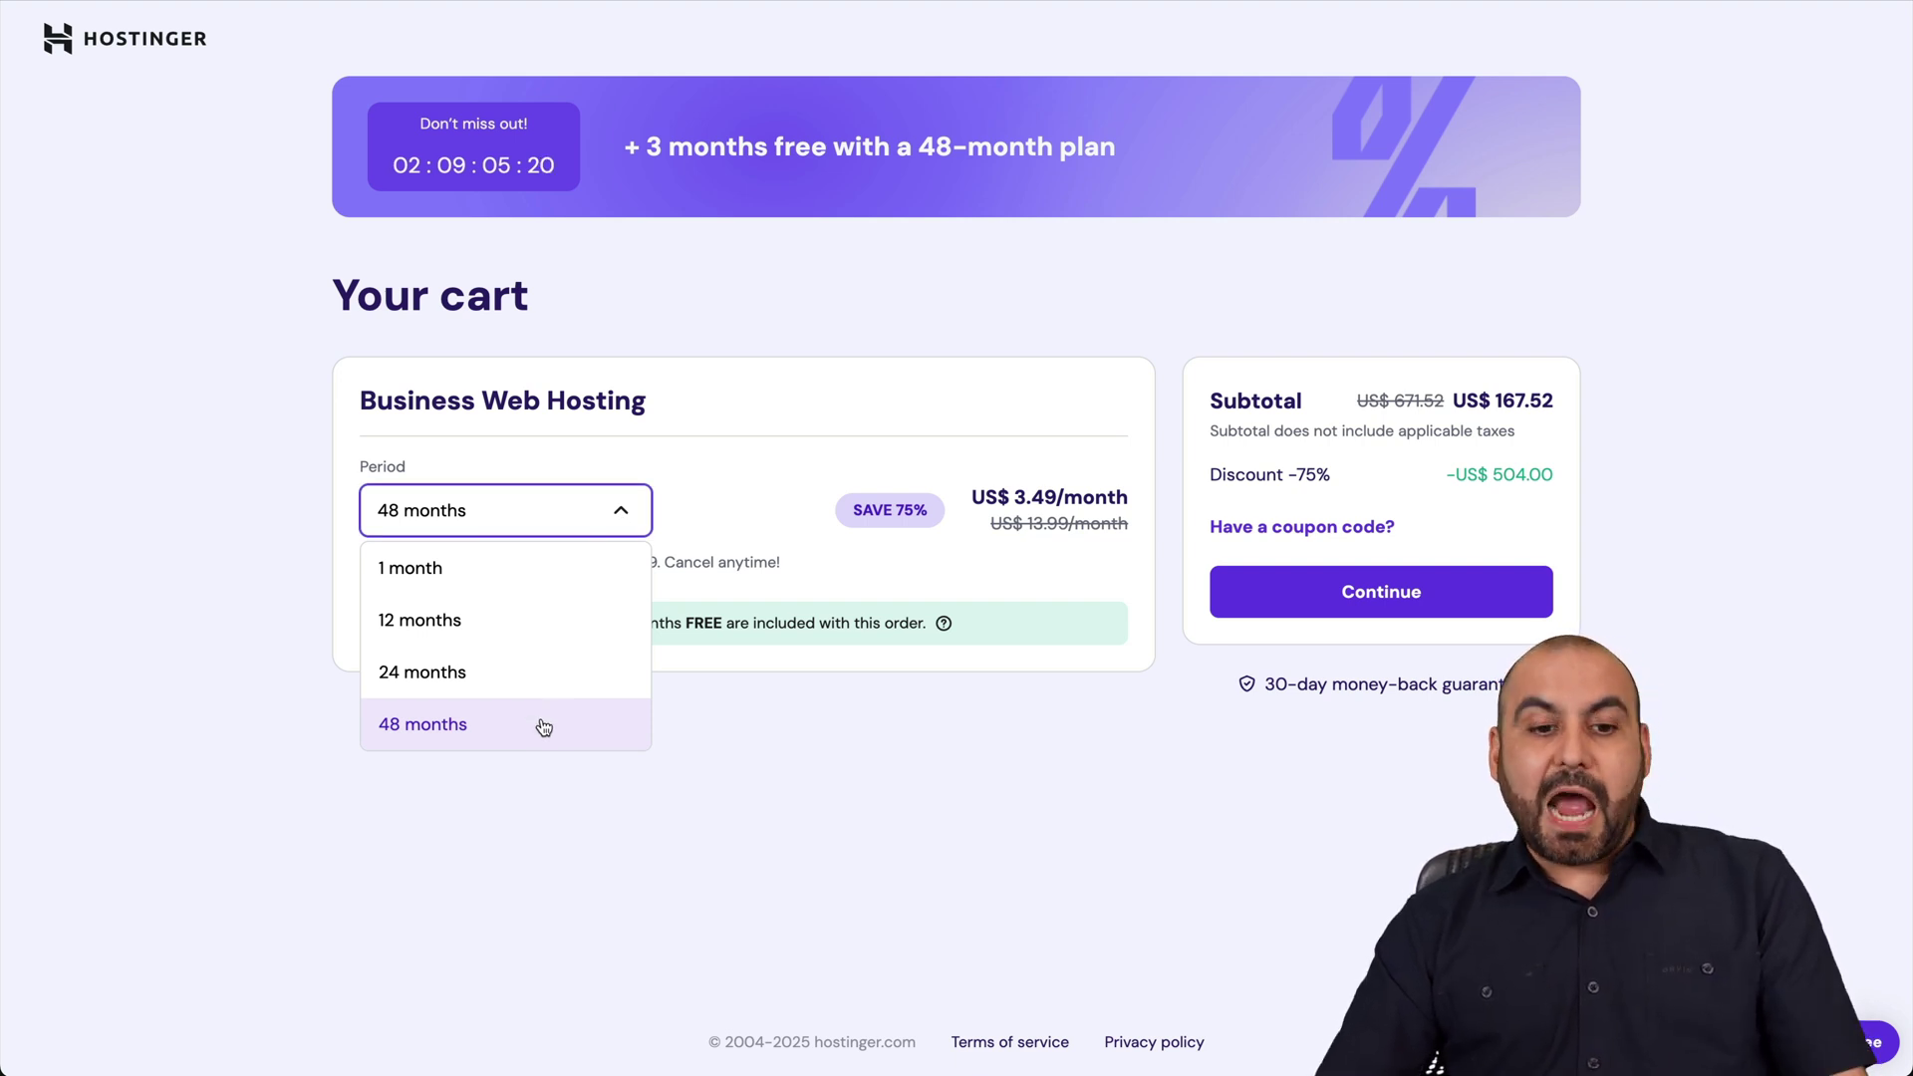
{"action": "left_click", "coordinate": [989, 817]}
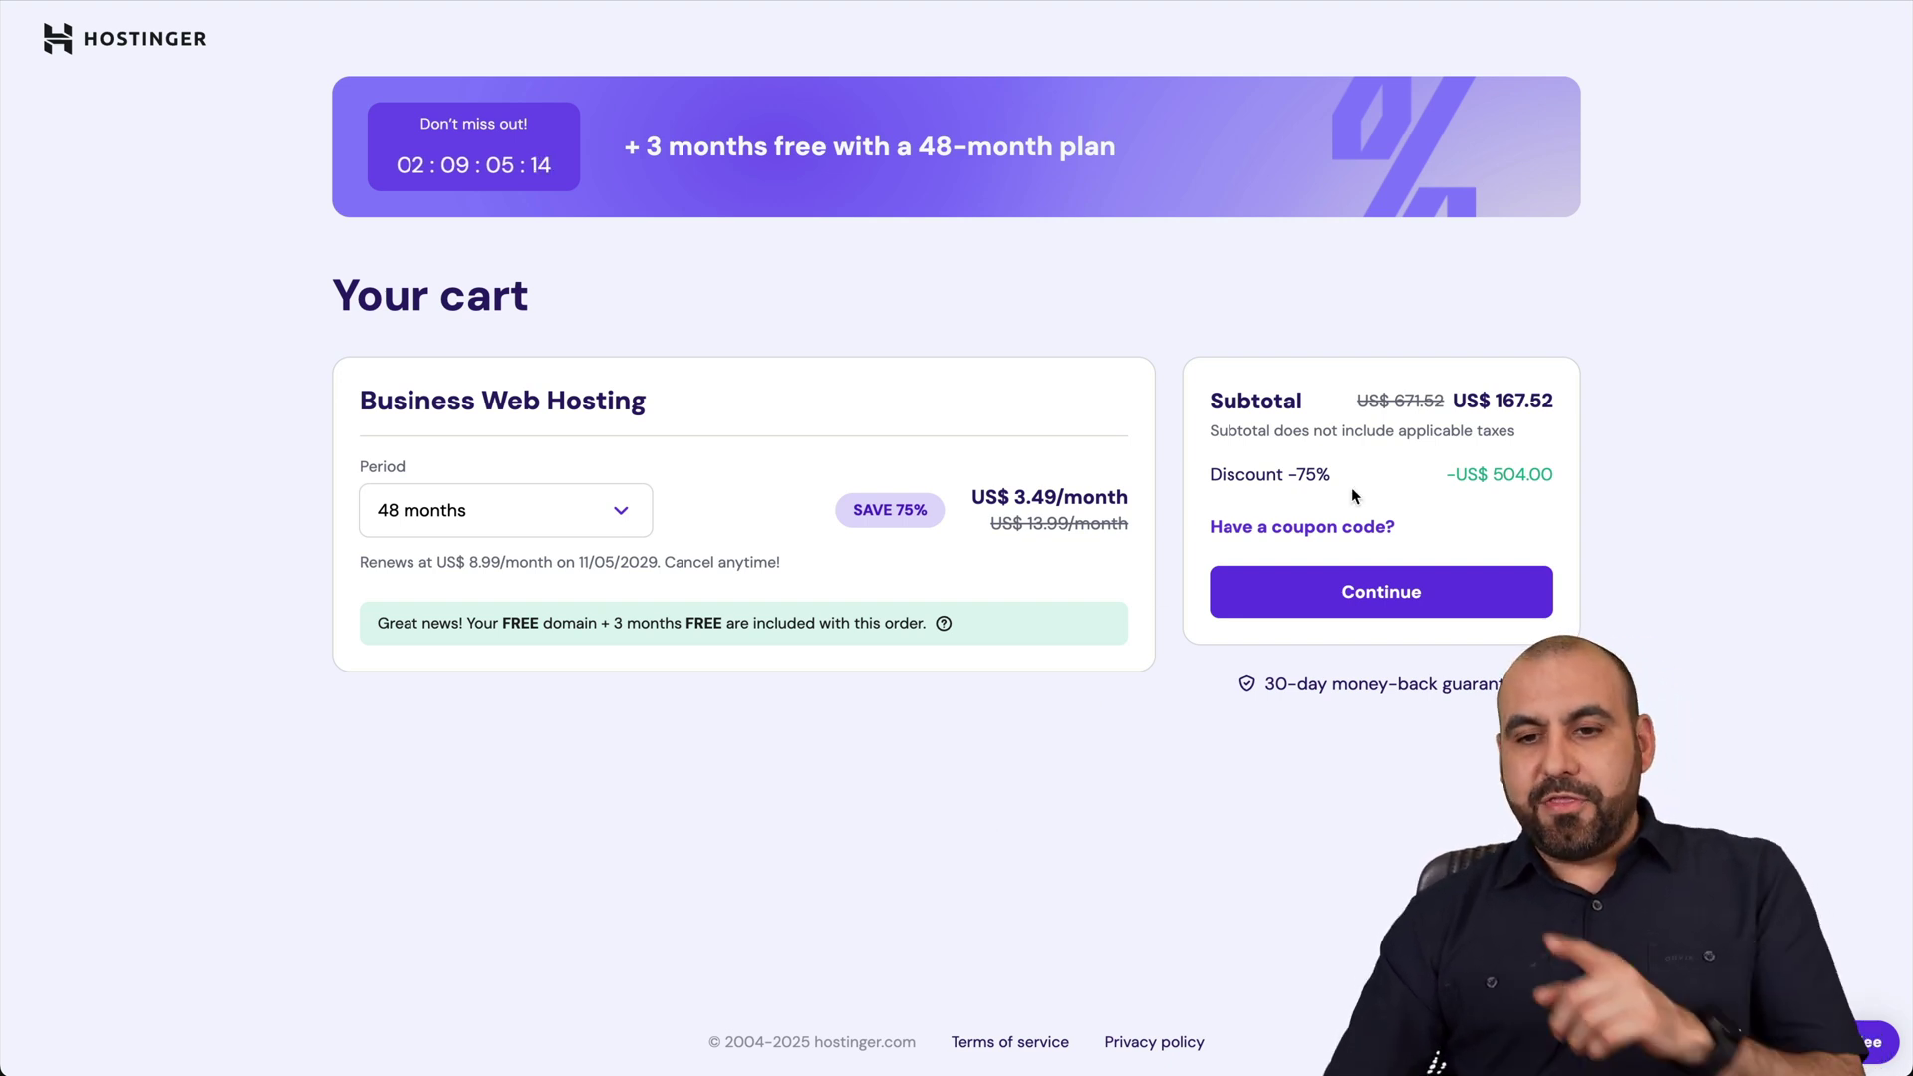
{"action": "left_click", "coordinate": [1305, 528]}
{"action": "left_click", "coordinate": [1307, 619]}
{"action": "type", "text": "SAASMASTER"}
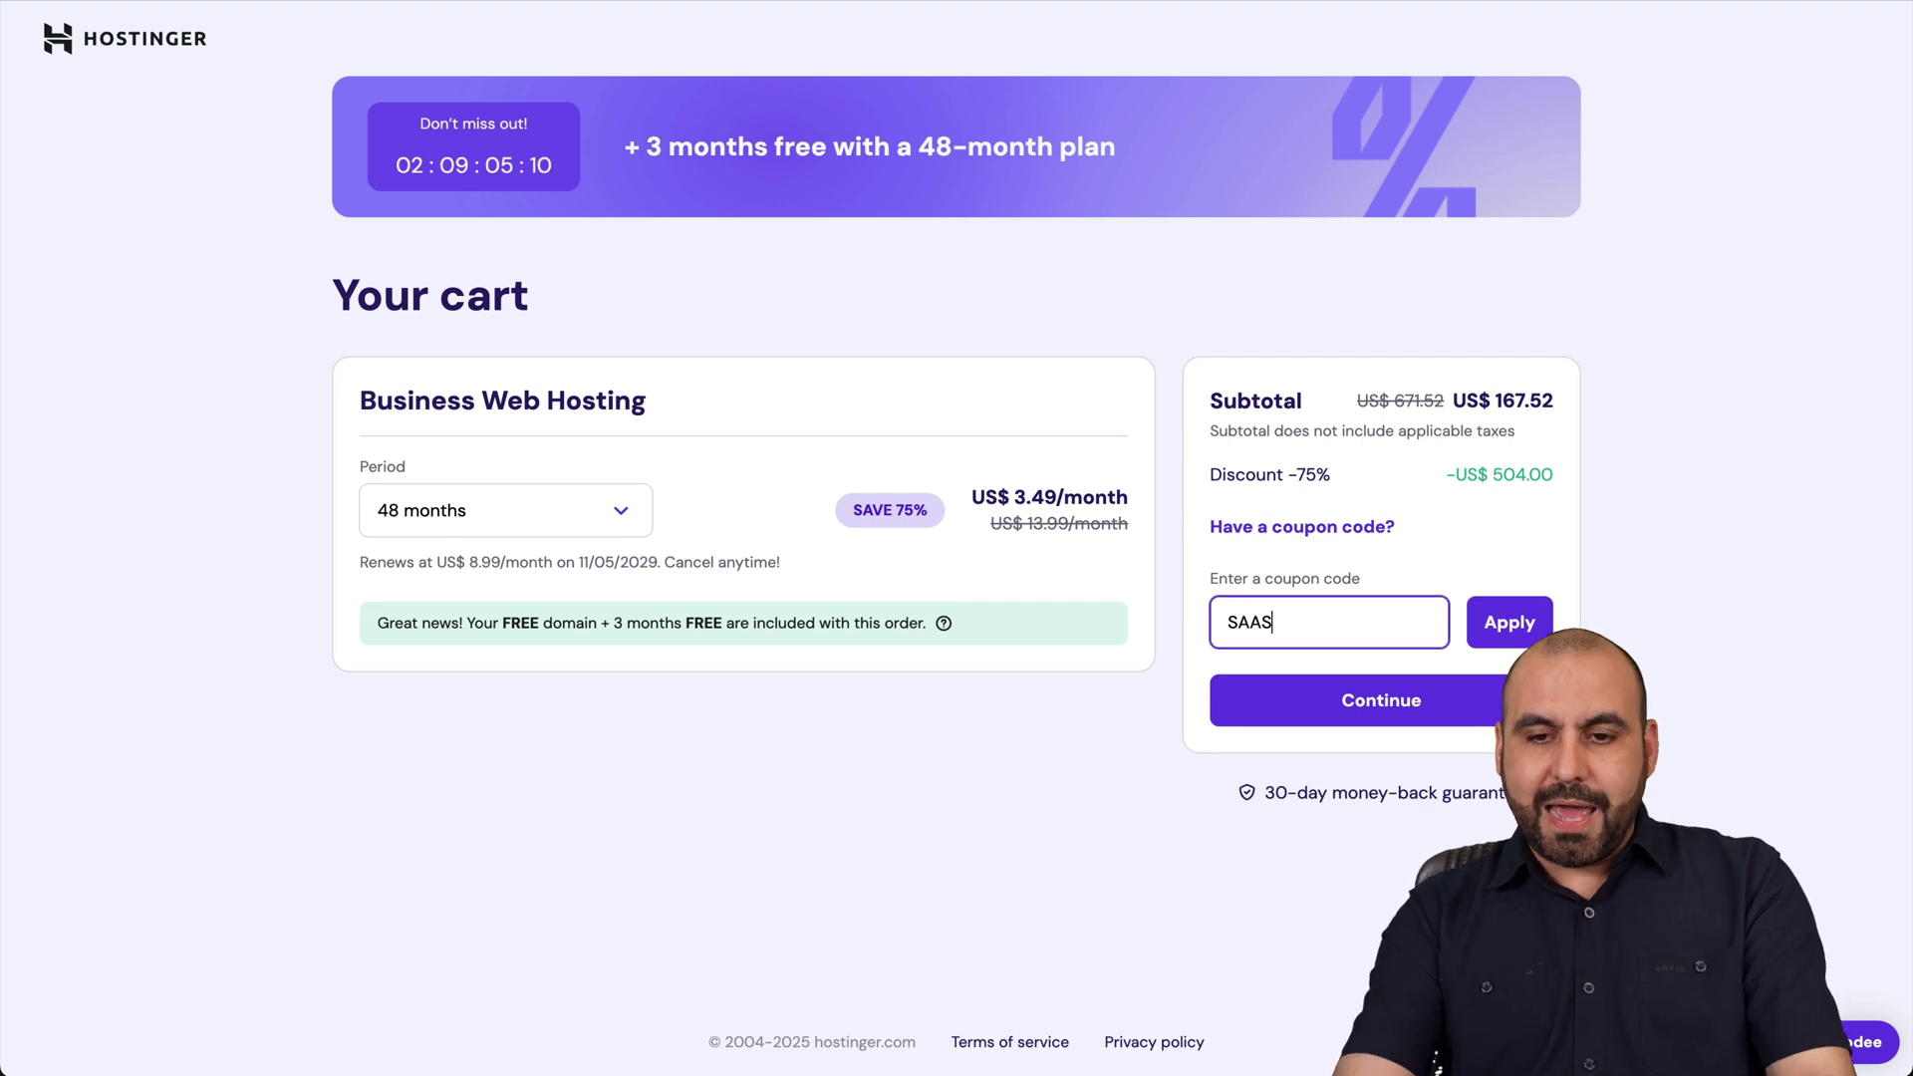
{"action": "left_click", "coordinate": [1516, 602]}
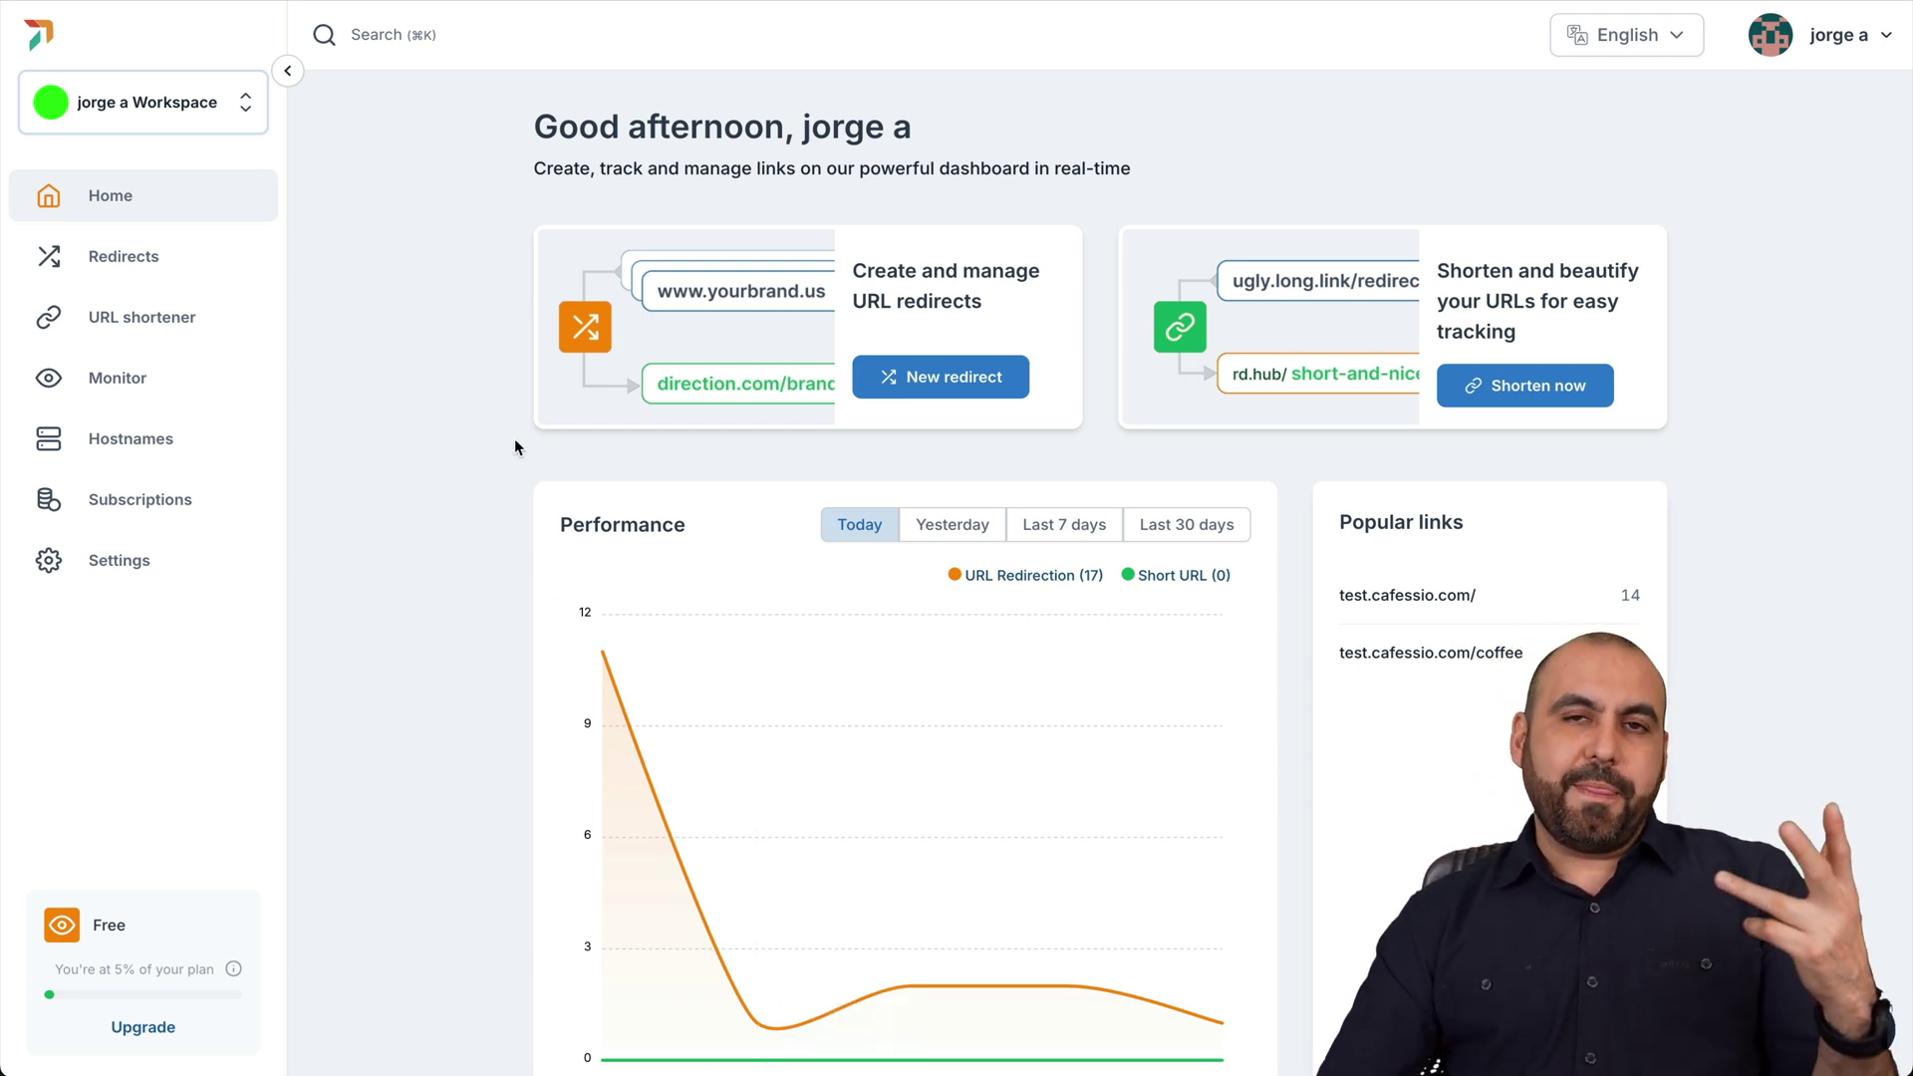
Step: In the link redirect dashboard, open the test.cafessio.com/coffee redirect for editing
{"action": "left_click", "coordinate": [147, 267]}
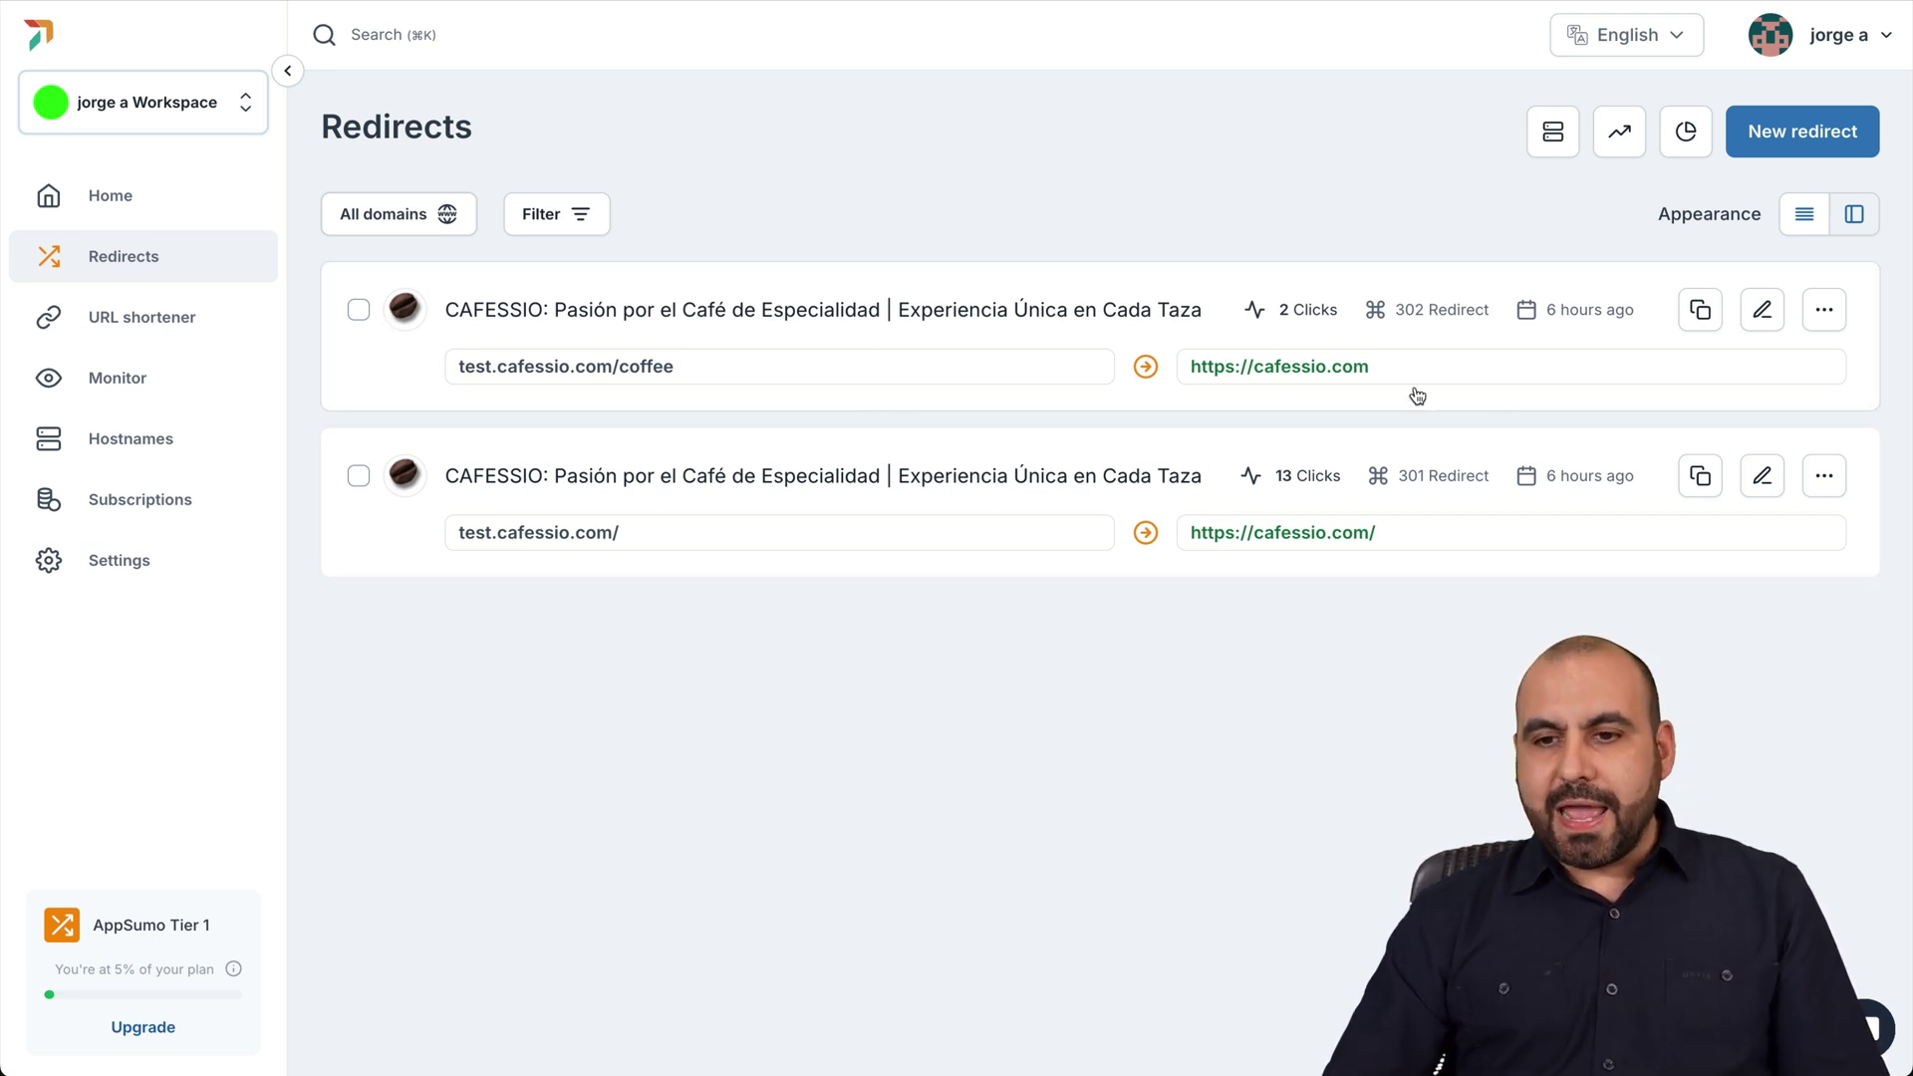
{"action": "left_click", "coordinate": [1761, 308]}
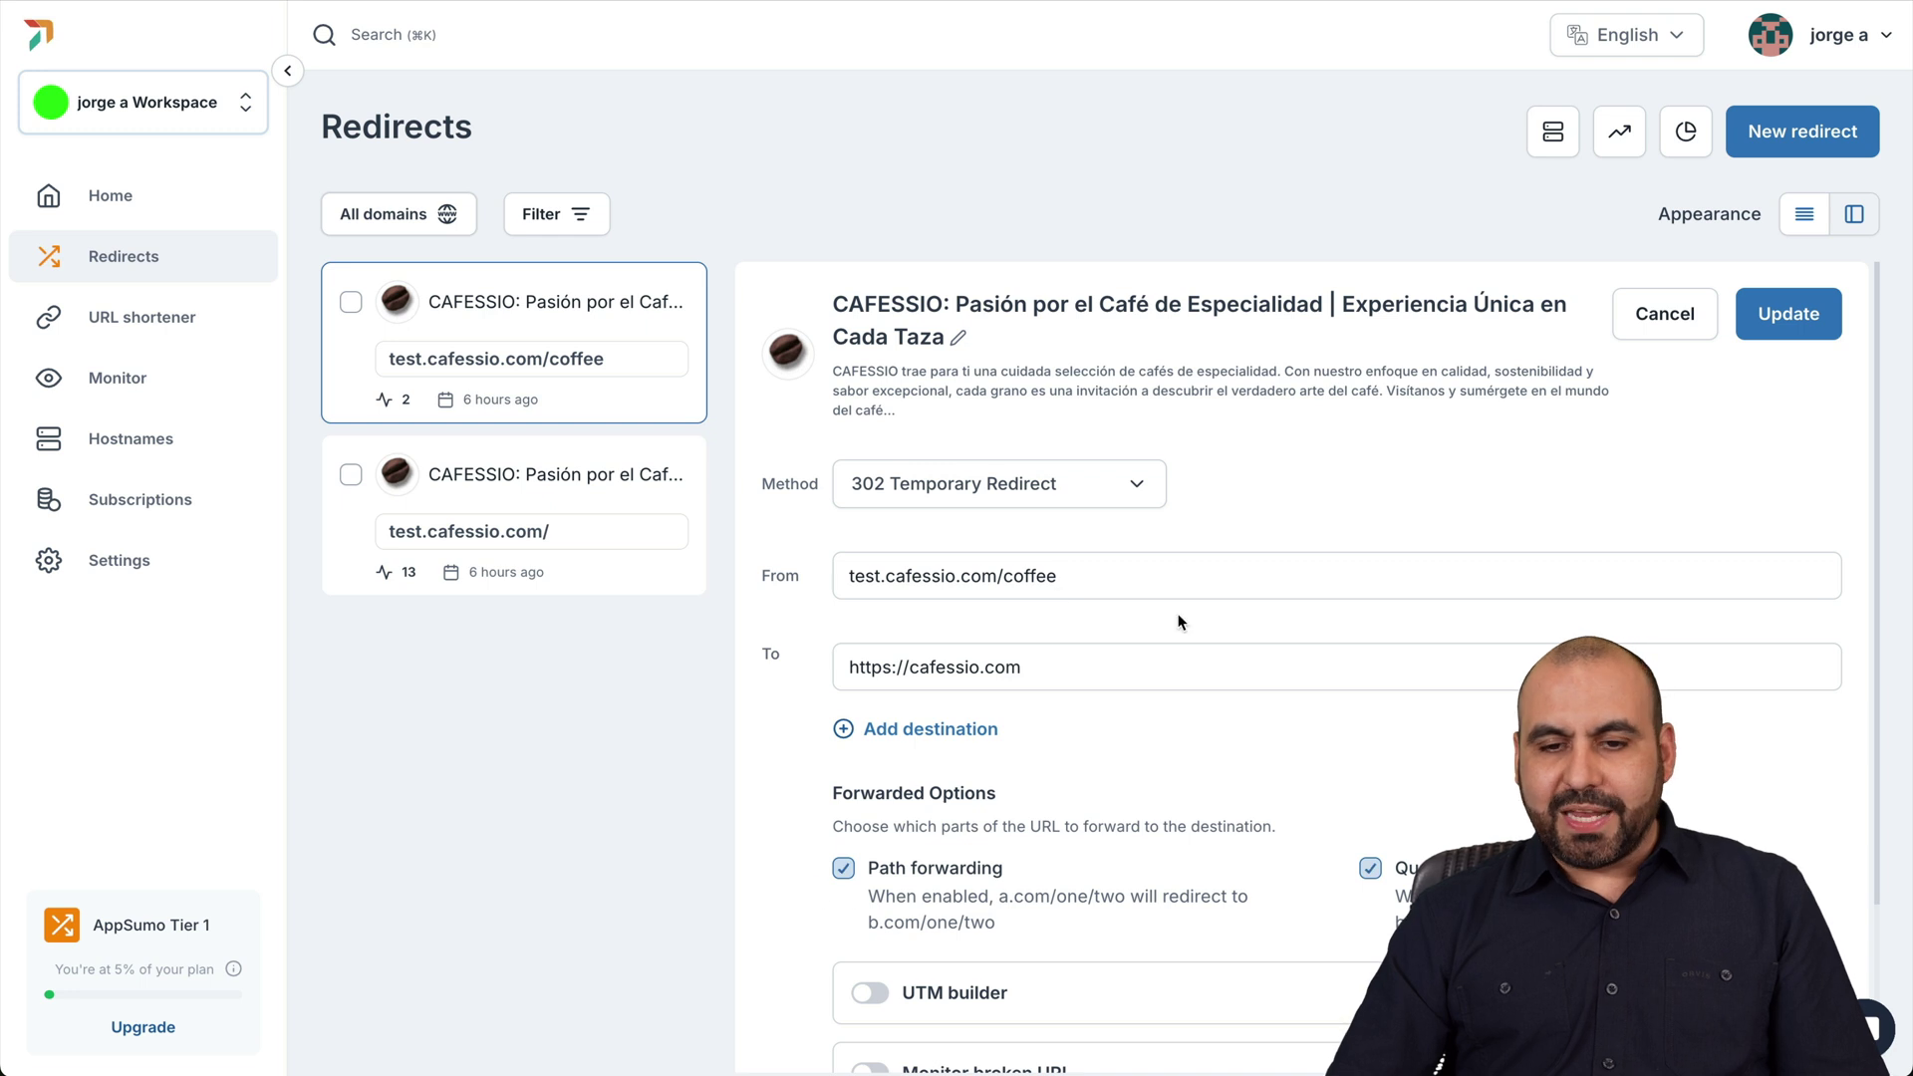
{"action": "scroll", "coordinate": [1177, 622], "scroll_direction": "down", "scroll_amount": 2}
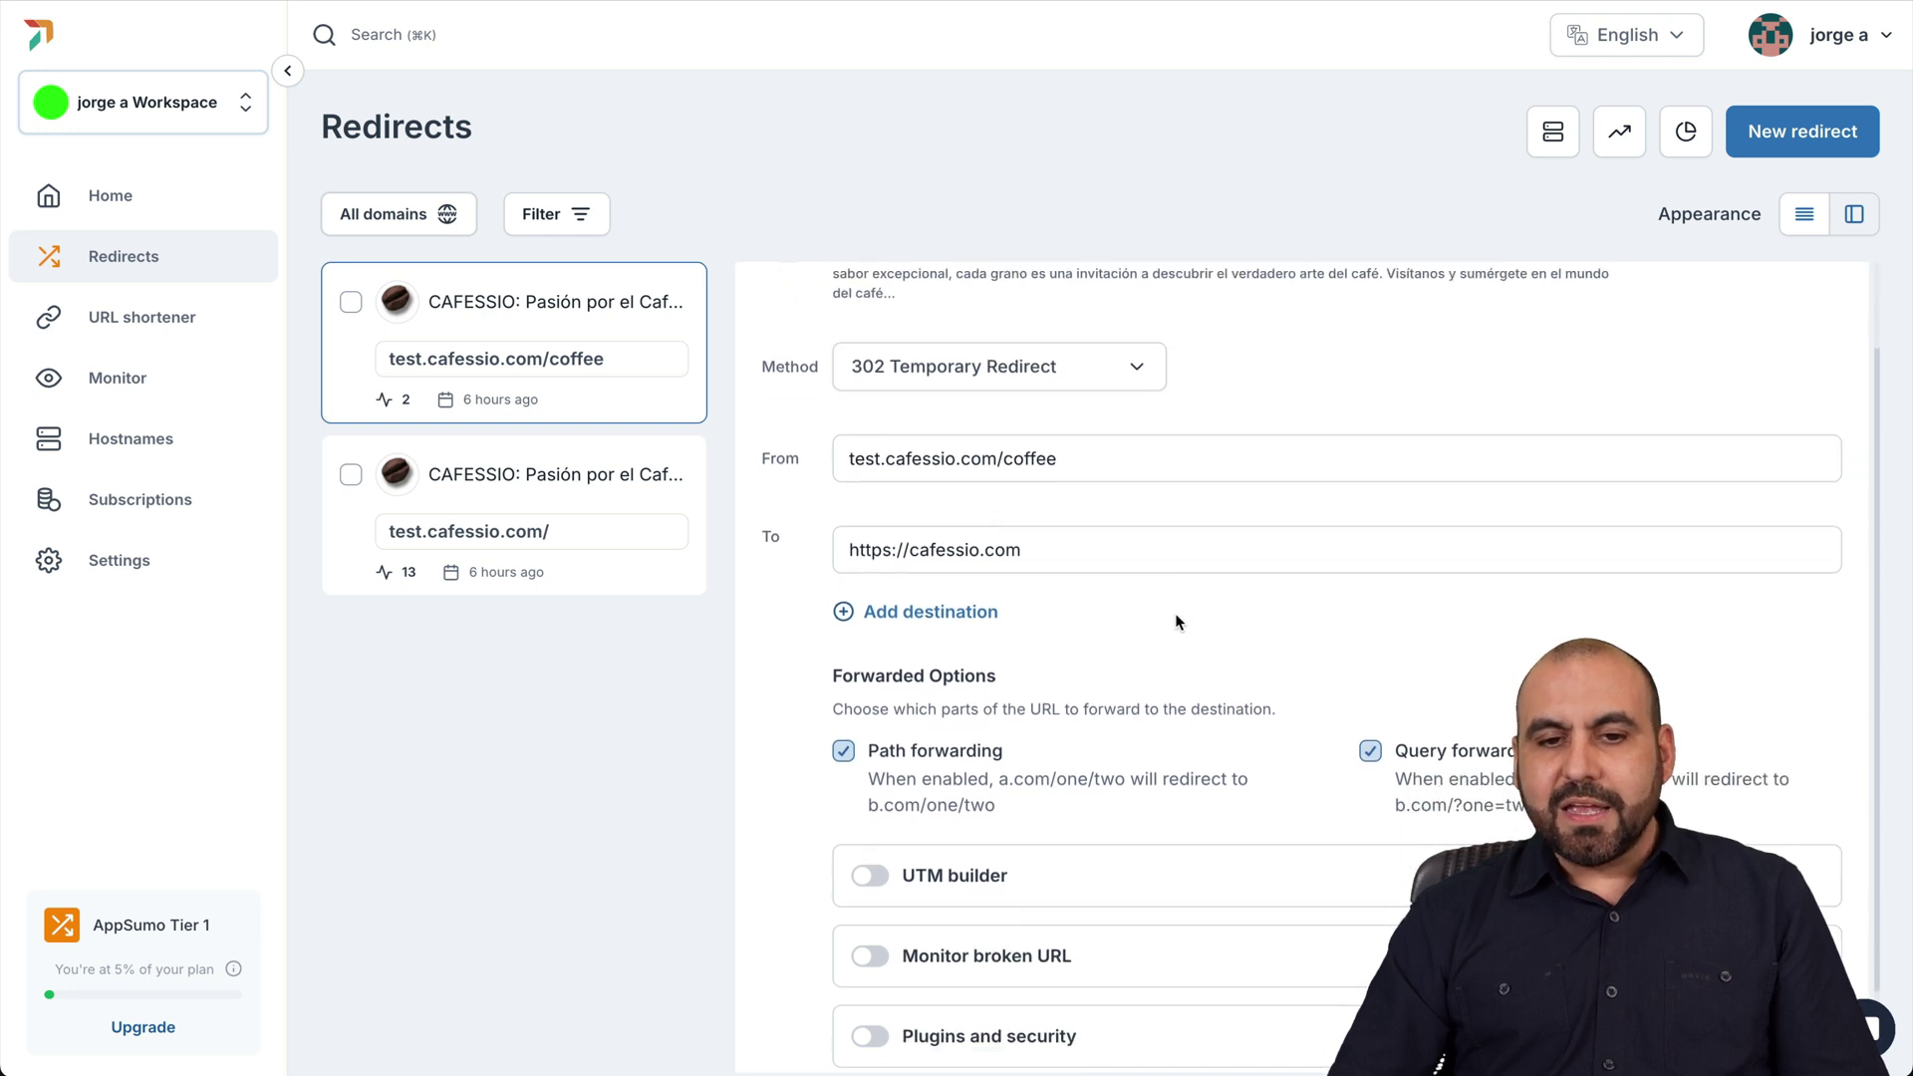
Step: Examine the redirect's available methods, its From and To addresses, and the Forwarded Options
{"action": "left_click", "coordinate": [1121, 403]}
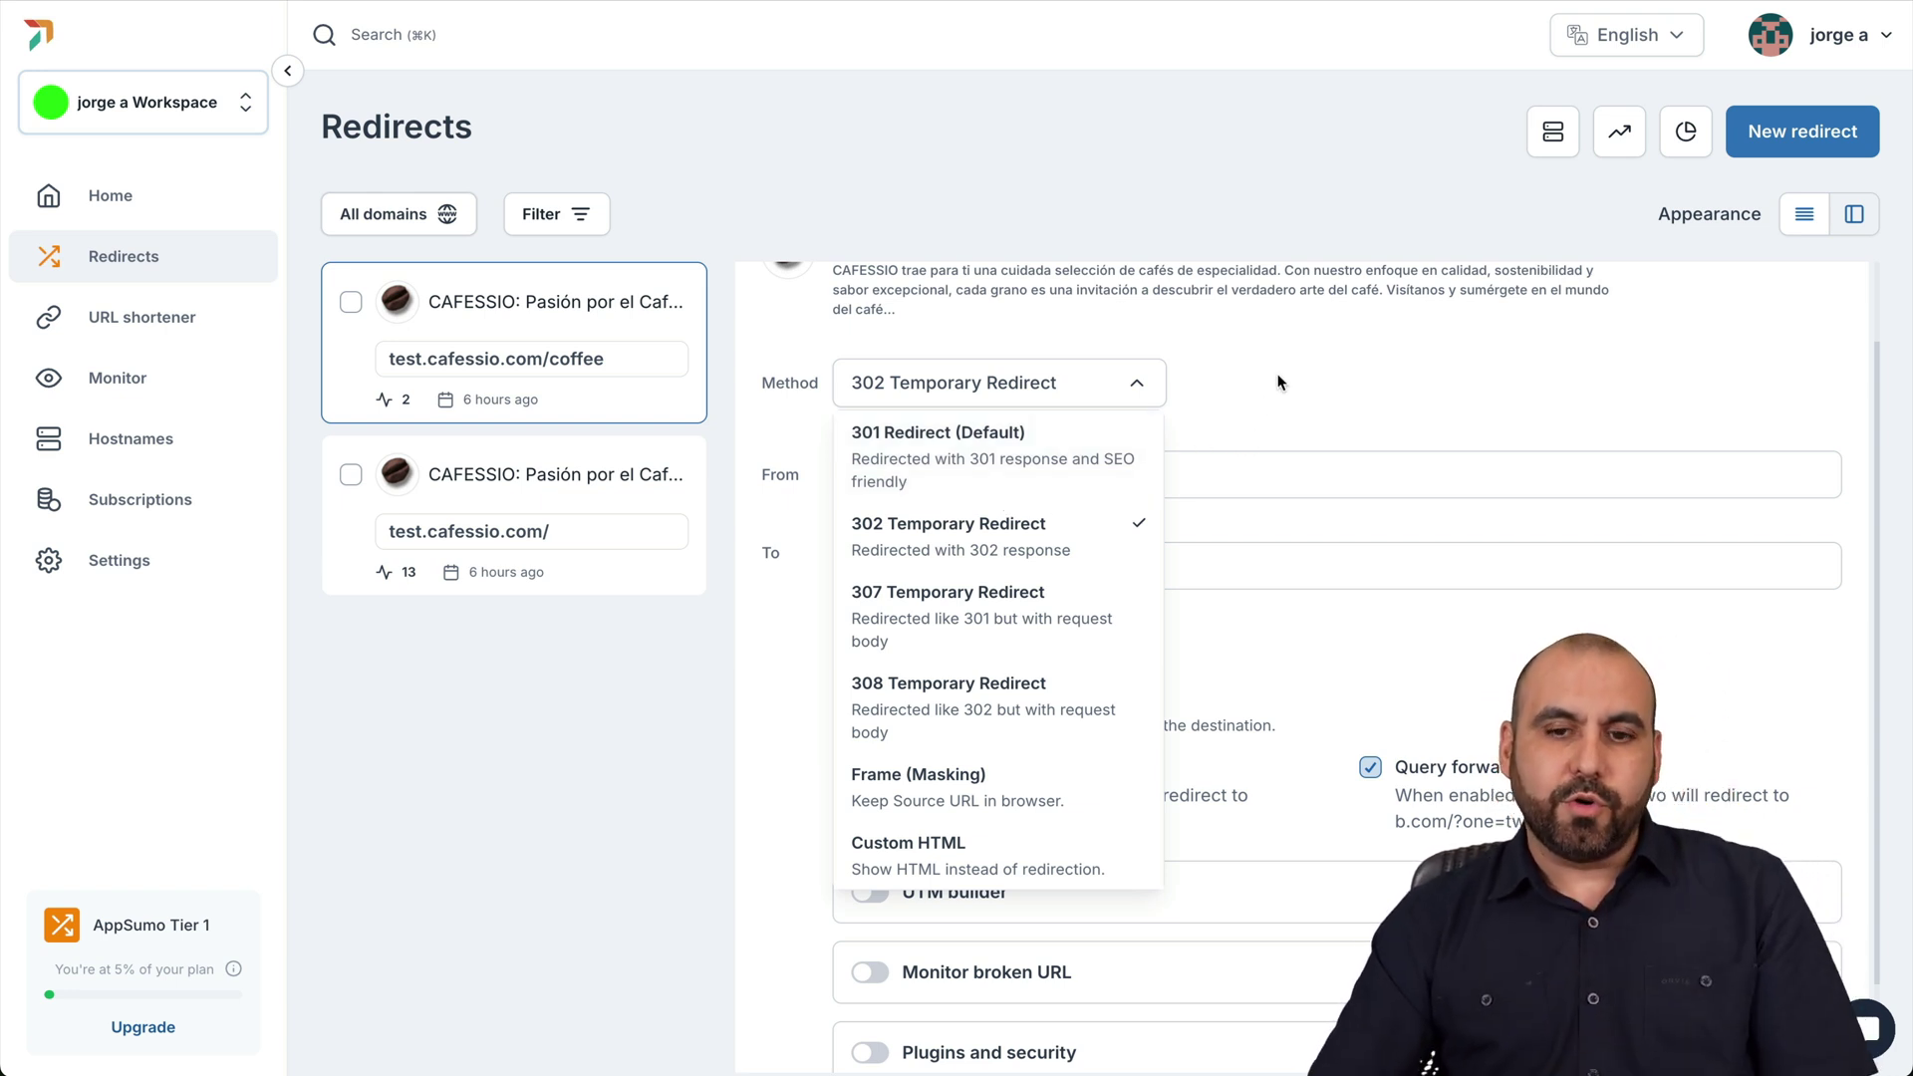
{"action": "left_click", "coordinate": [1159, 388]}
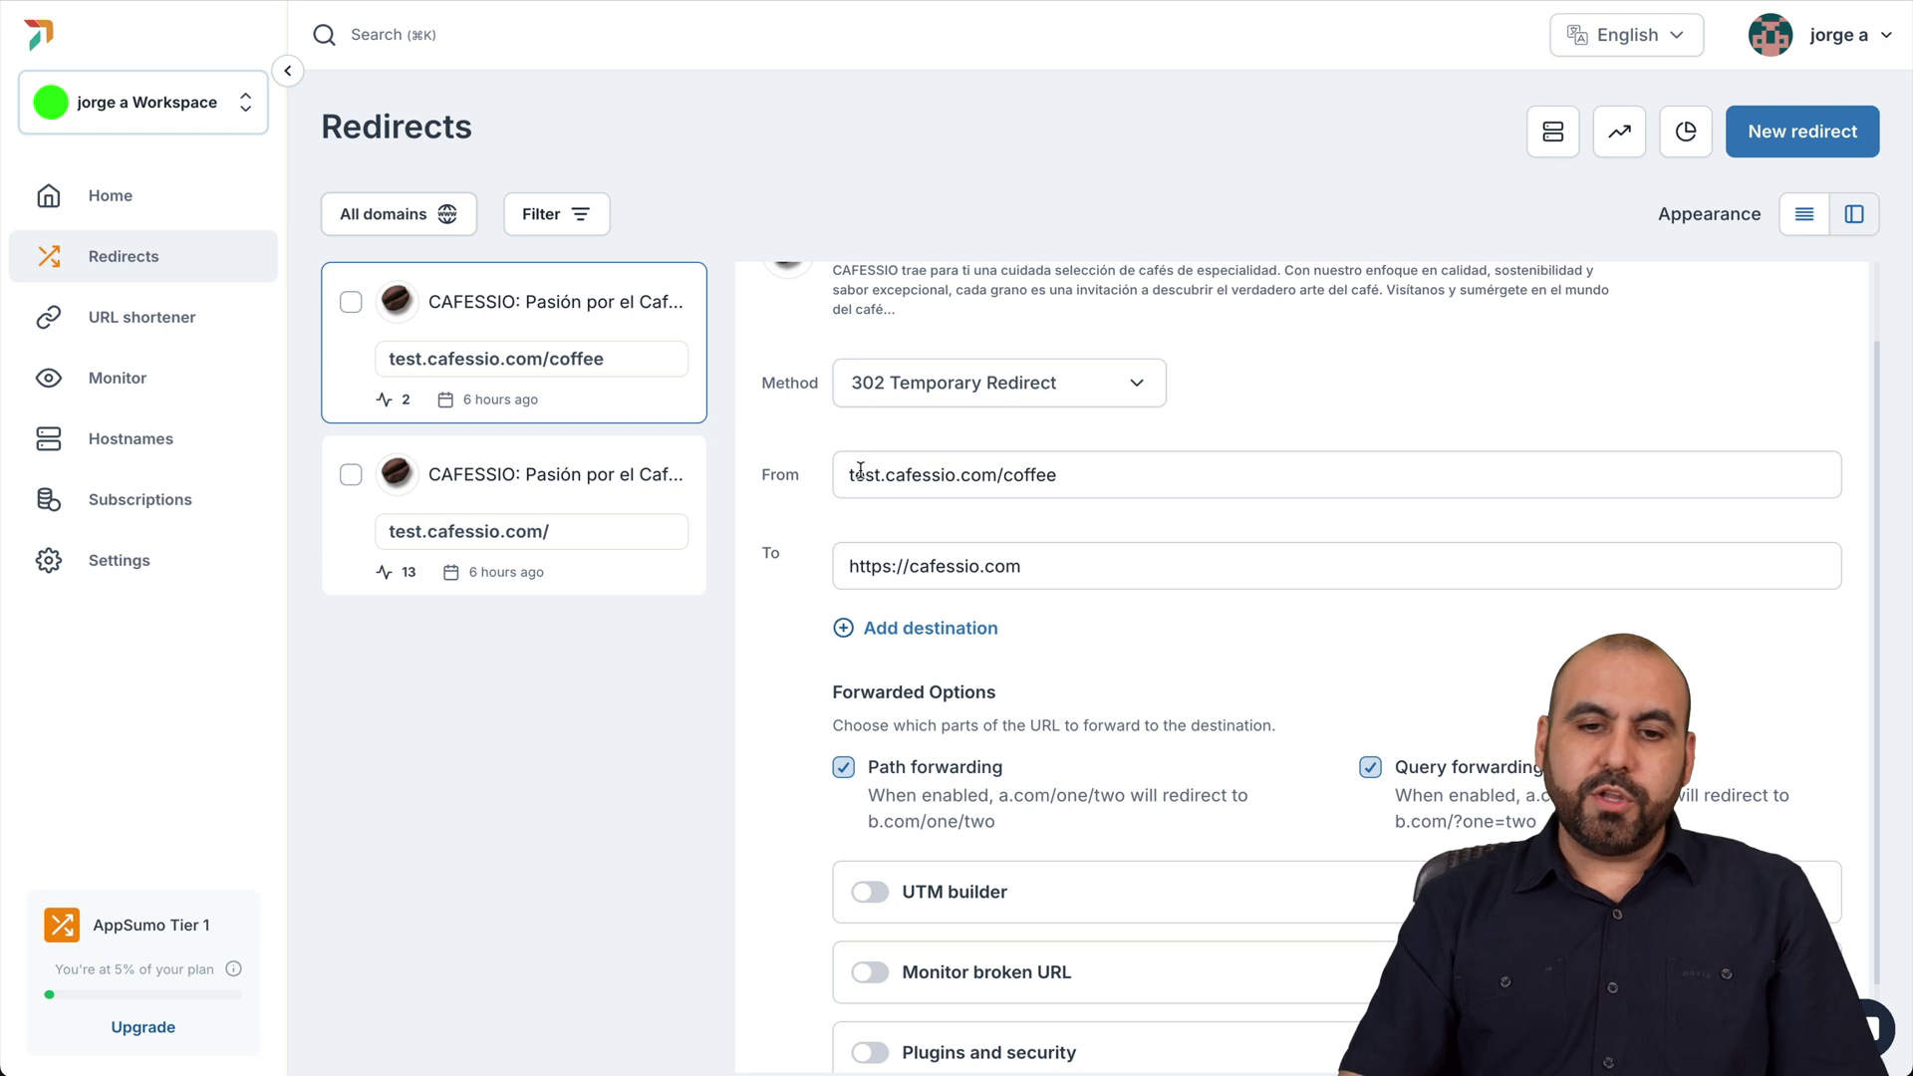
{"action": "left_click", "coordinate": [772, 554]}
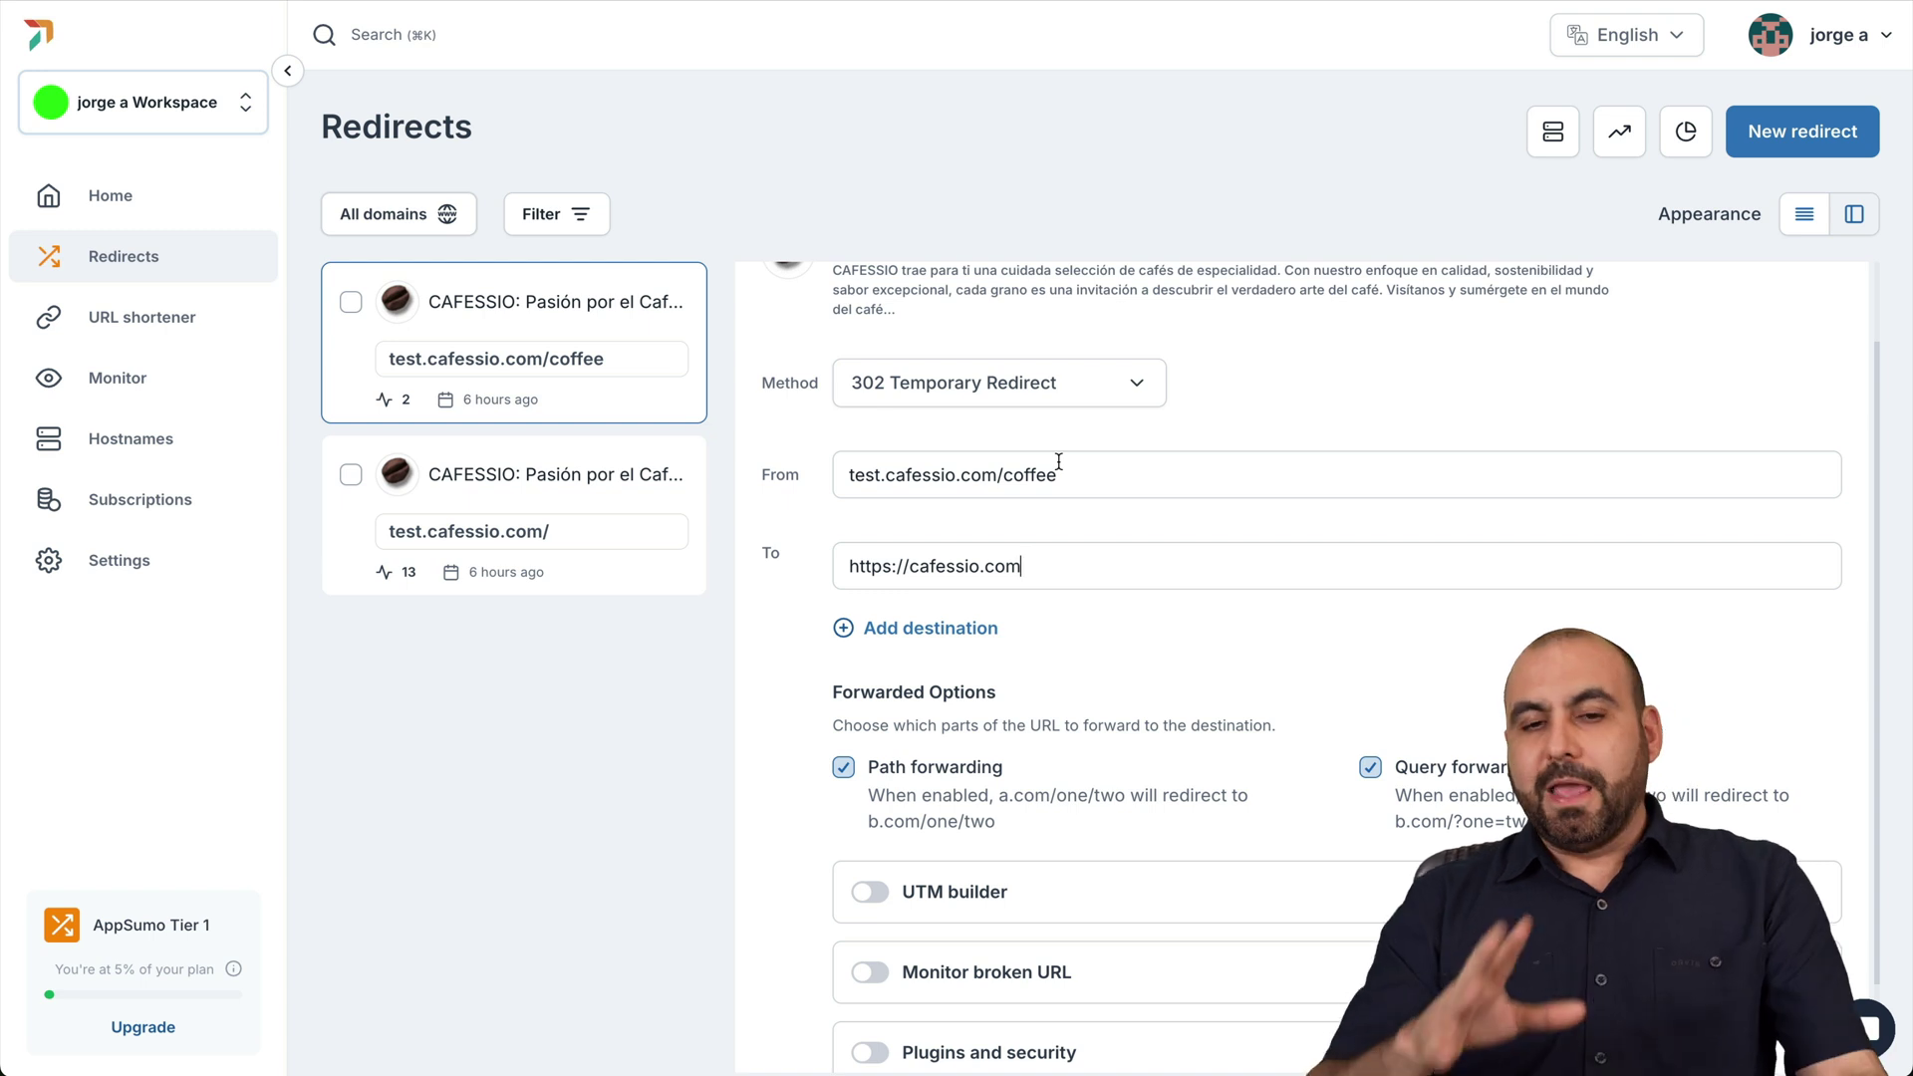
{"action": "left_click_drag", "start_coordinate": [1059, 461], "coordinate": [1003, 473]}
{"action": "left_click", "coordinate": [866, 463]}
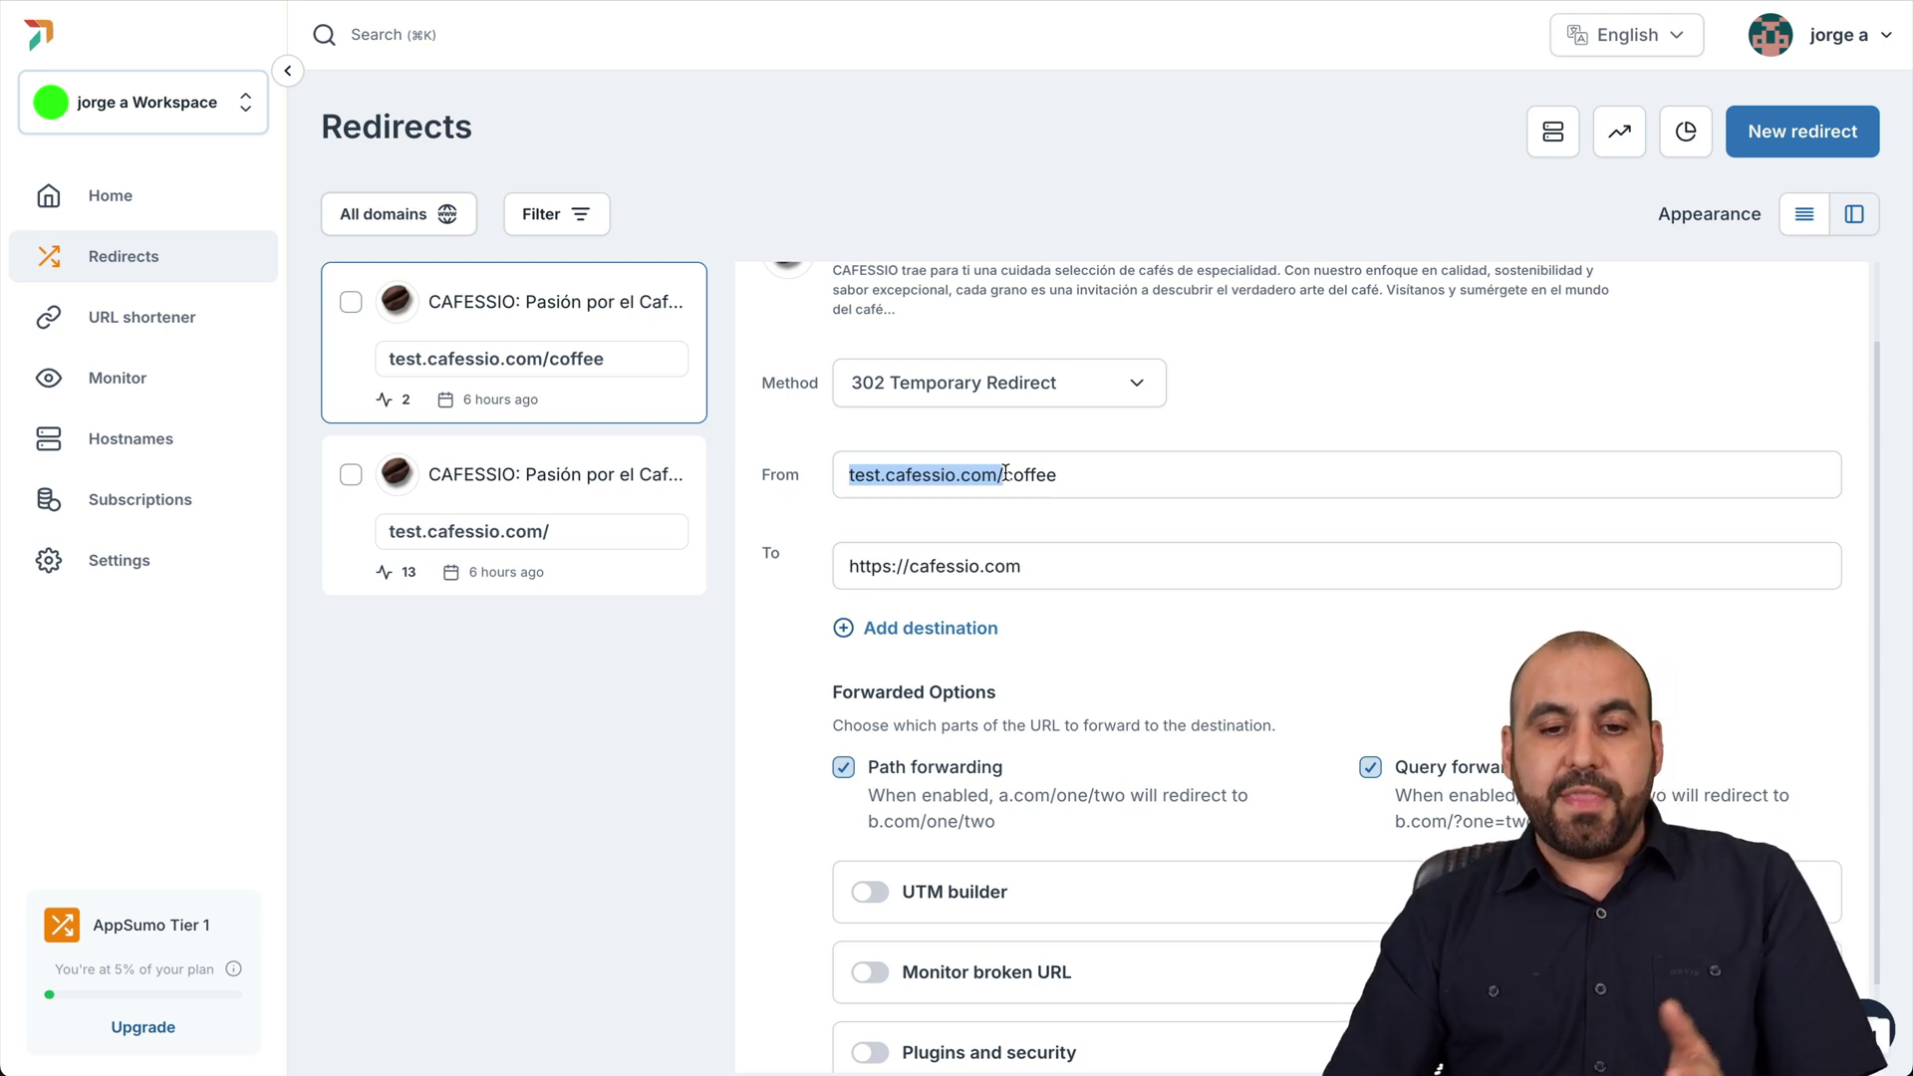
{"action": "left_click", "coordinate": [1005, 472]}
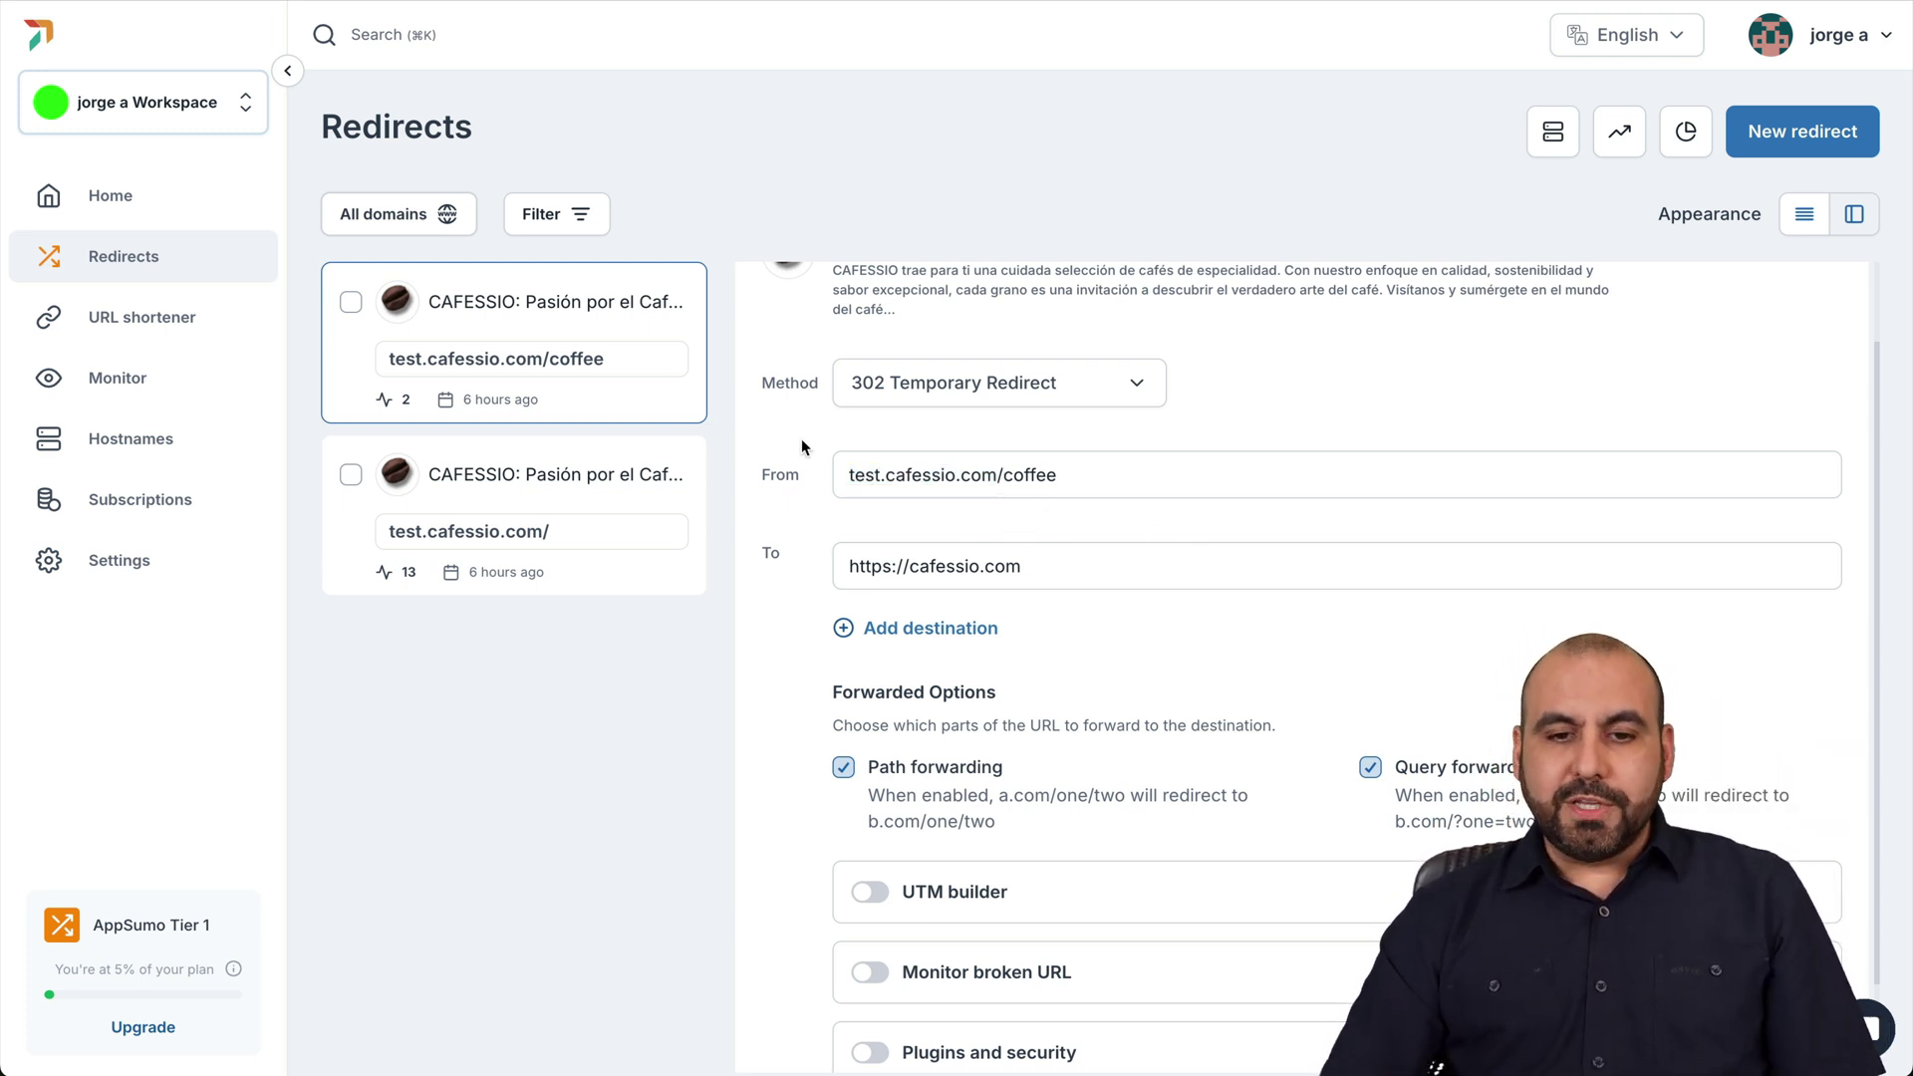
{"action": "left_click_drag", "start_coordinate": [845, 474], "coordinate": [1081, 475]}
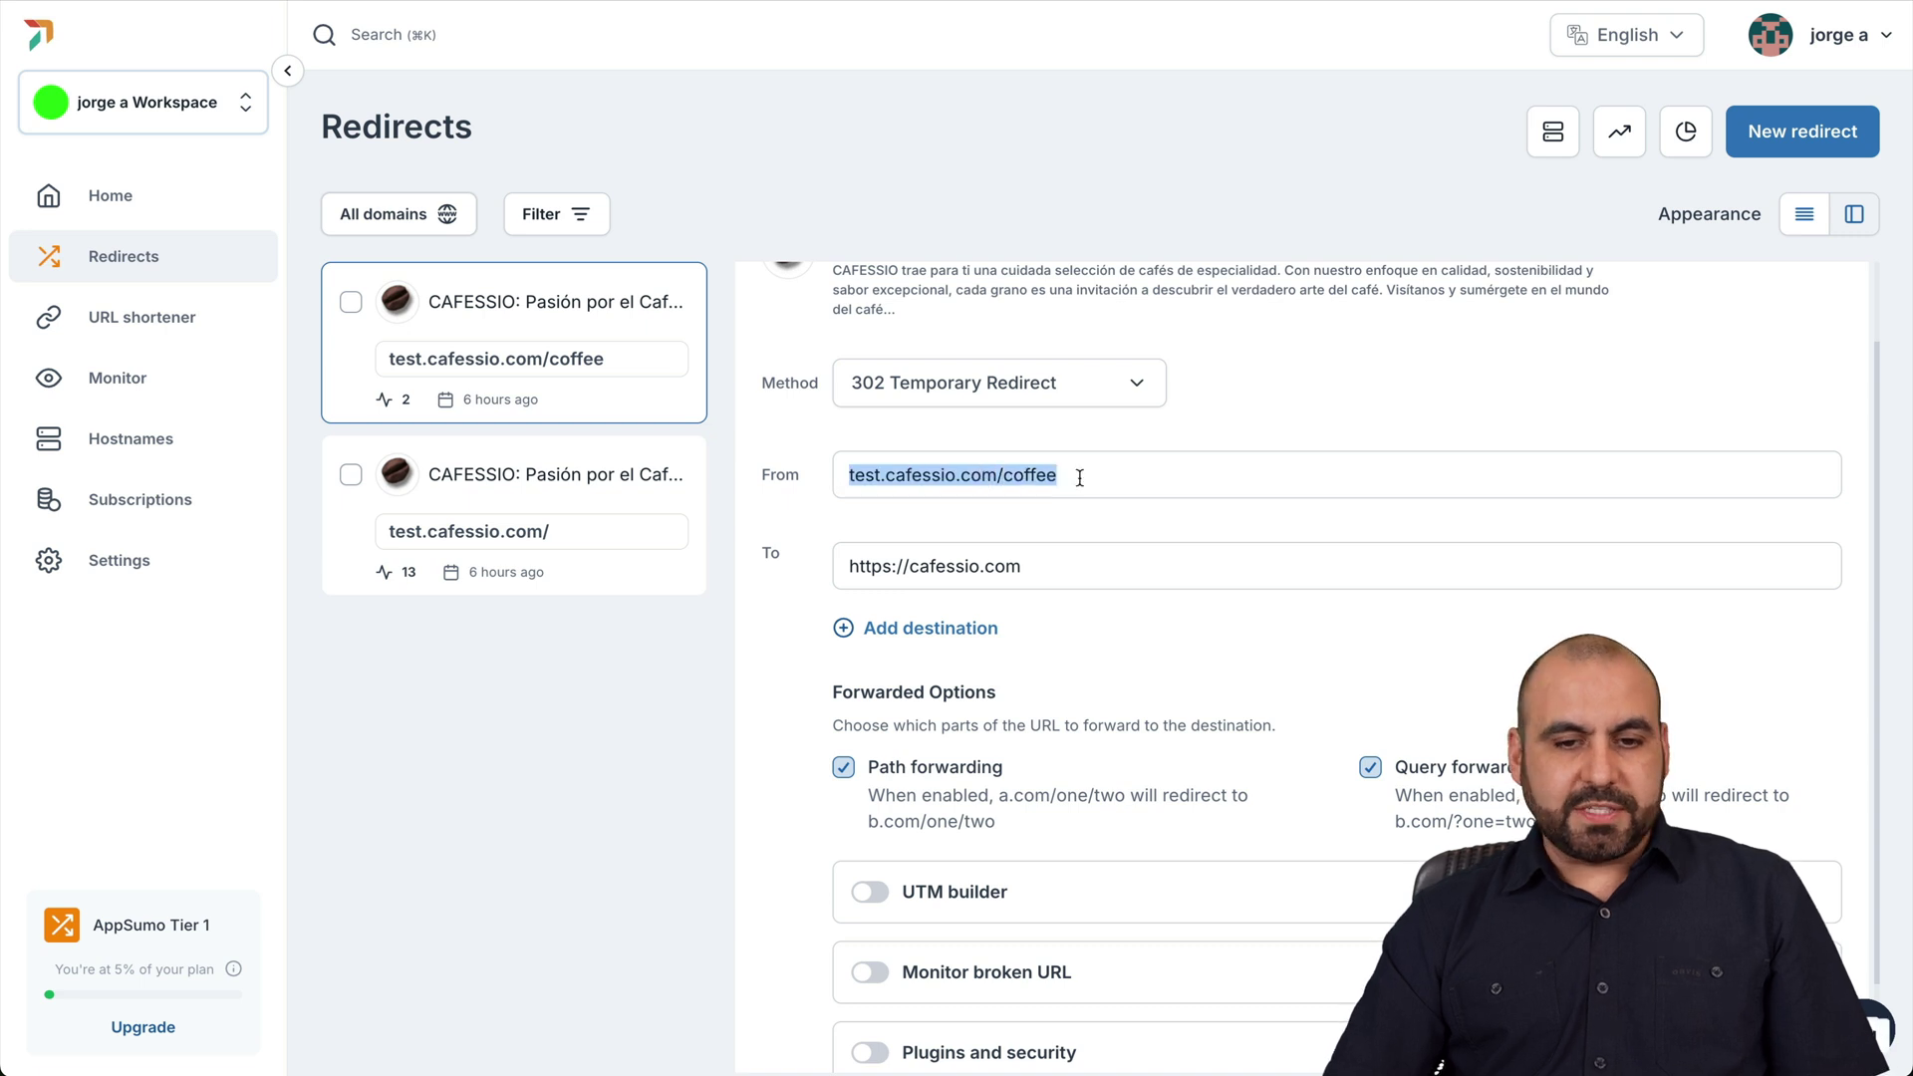
{"action": "left_click", "coordinate": [1081, 476]}
{"action": "left_click_drag", "start_coordinate": [847, 563], "coordinate": [1185, 562]}
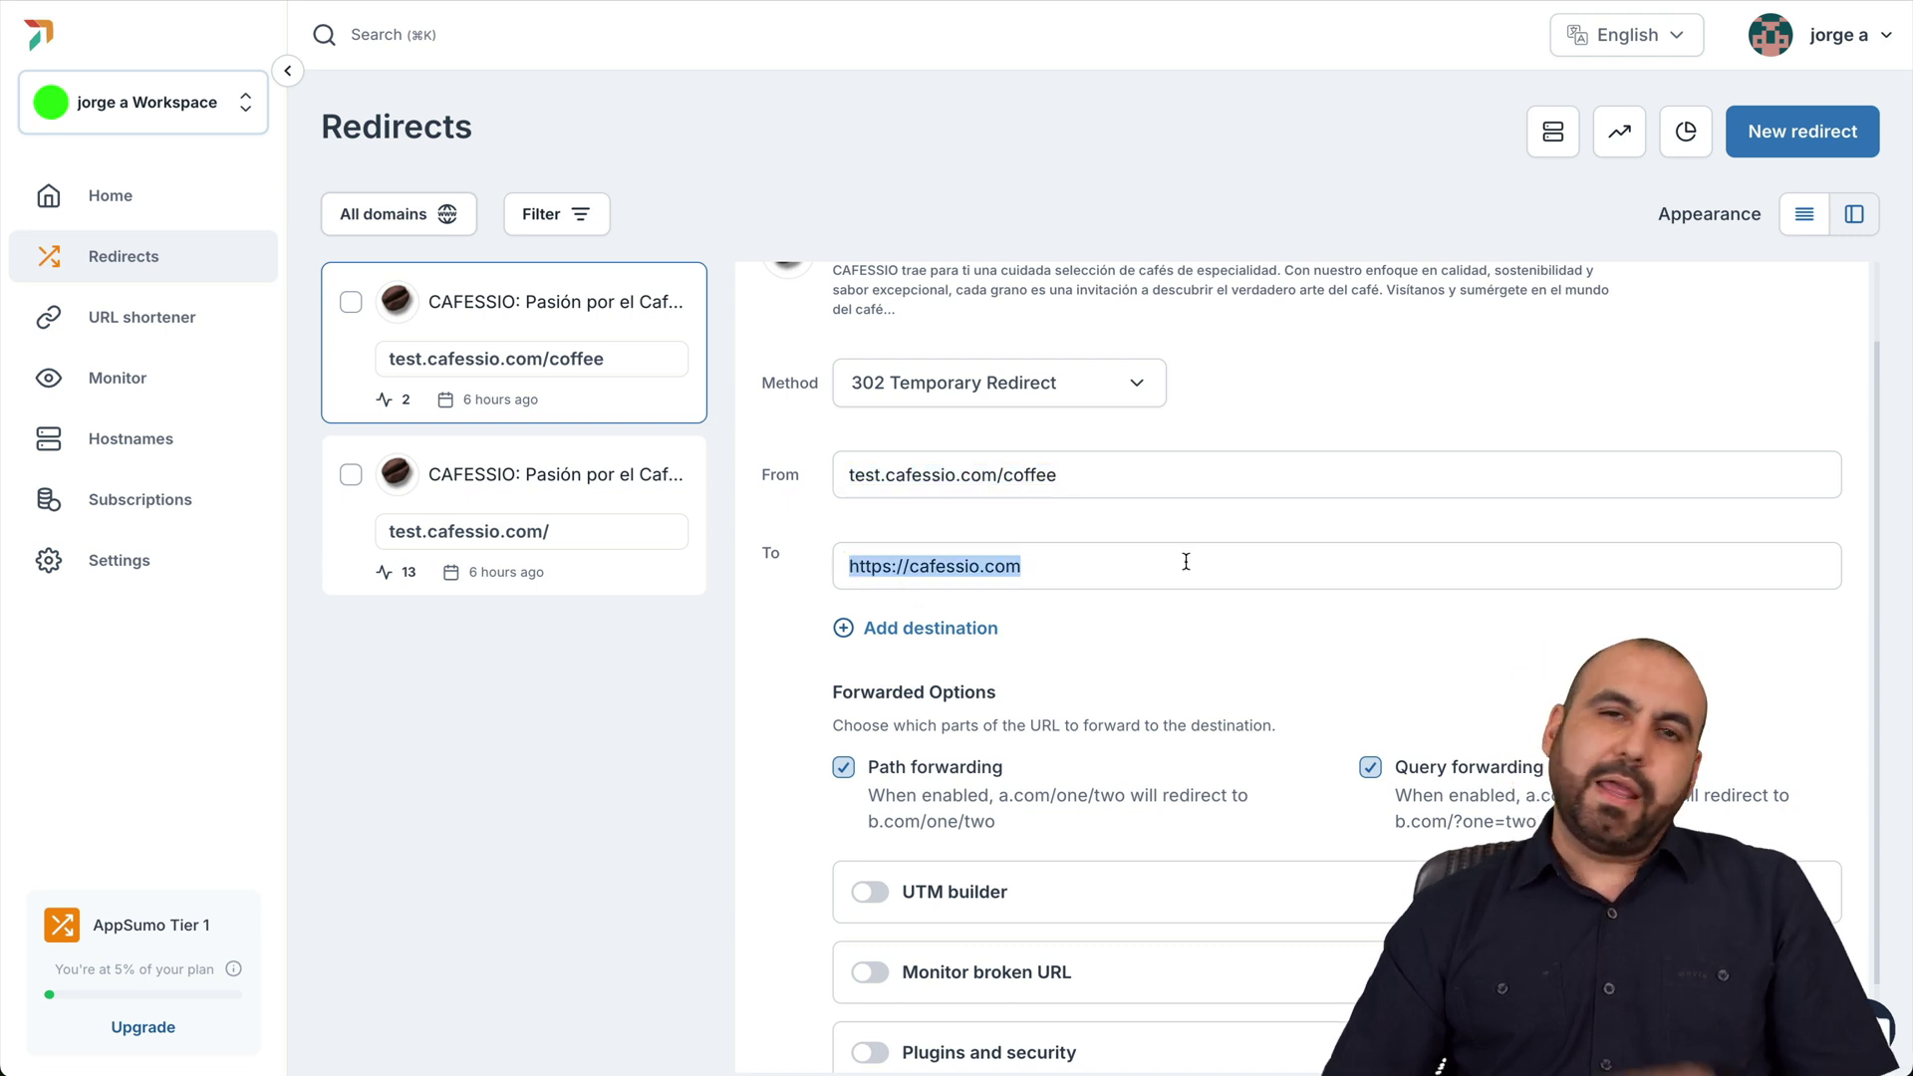
{"action": "scroll", "coordinate": [1185, 561], "scroll_direction": "down", "scroll_amount": 2}
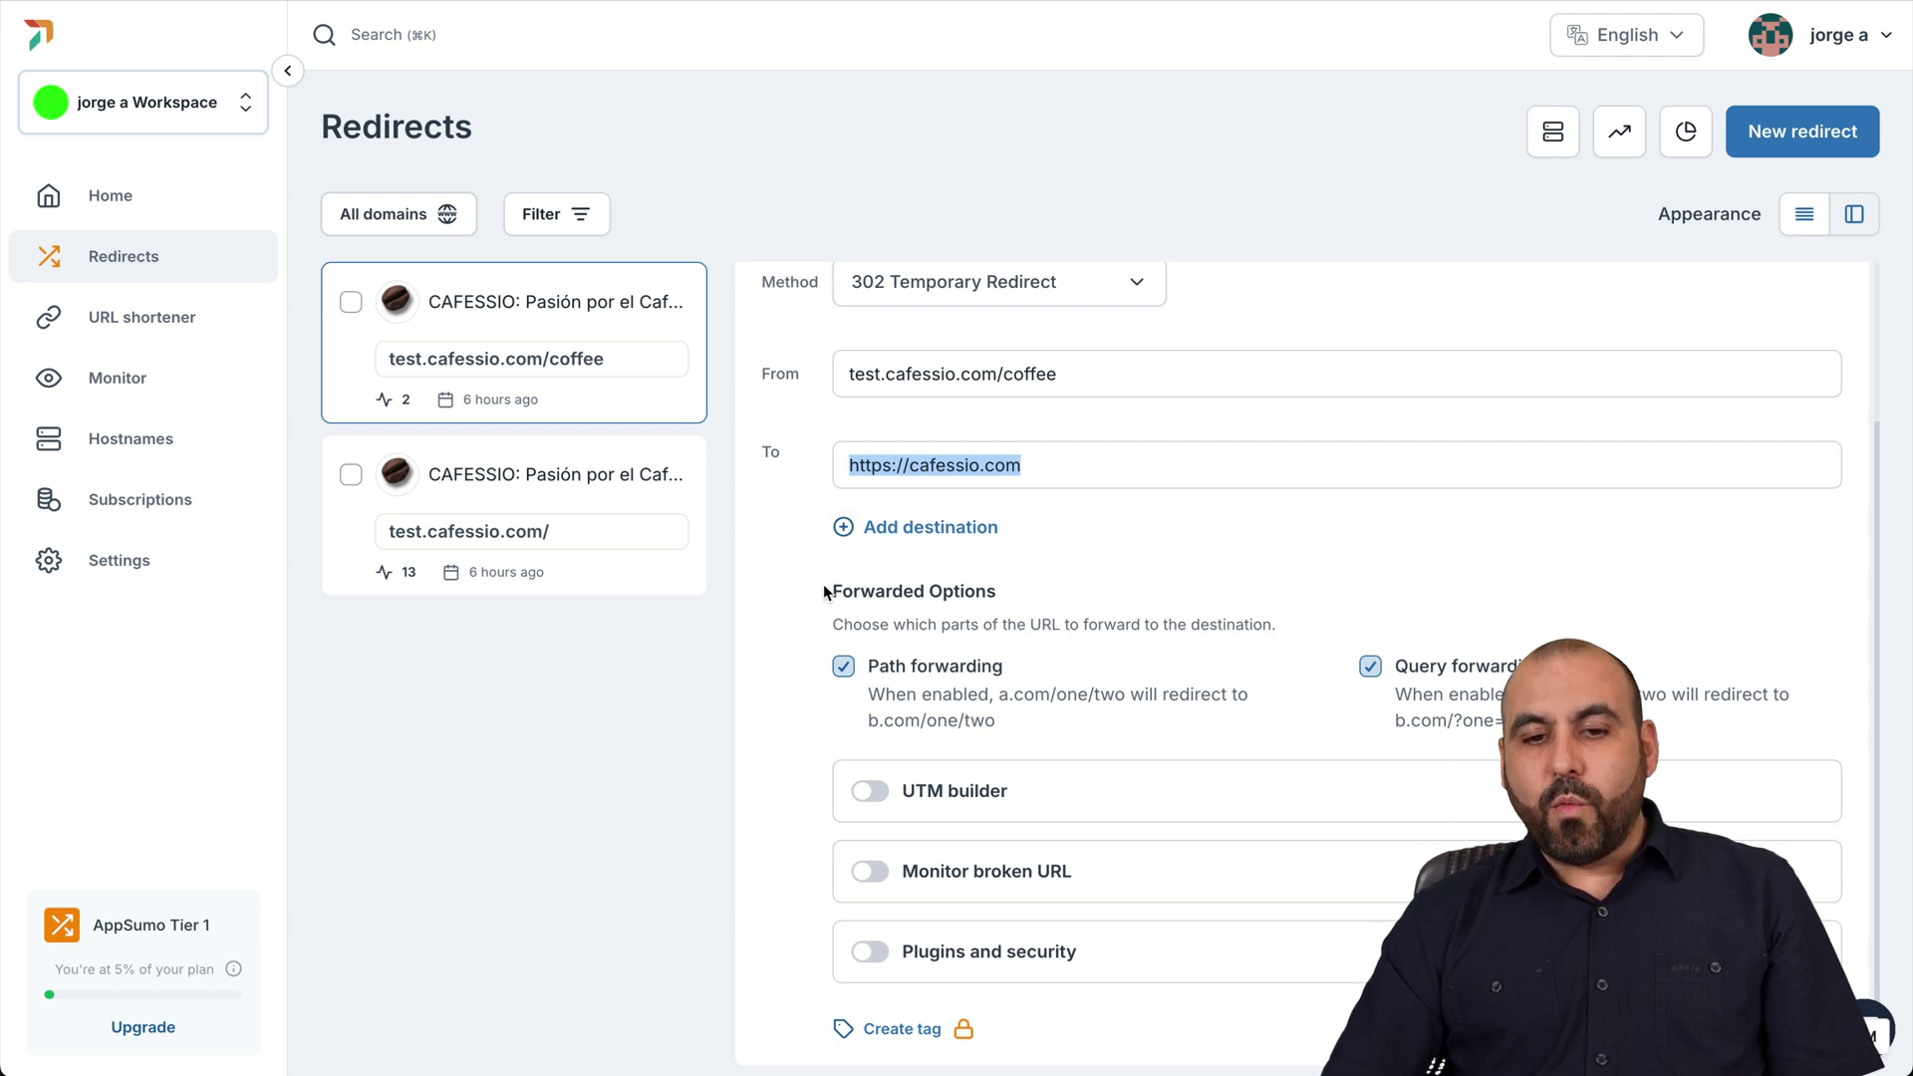
{"action": "left_click_drag", "start_coordinate": [830, 595], "coordinate": [1131, 595]}
{"action": "left_click", "coordinate": [1131, 594]}
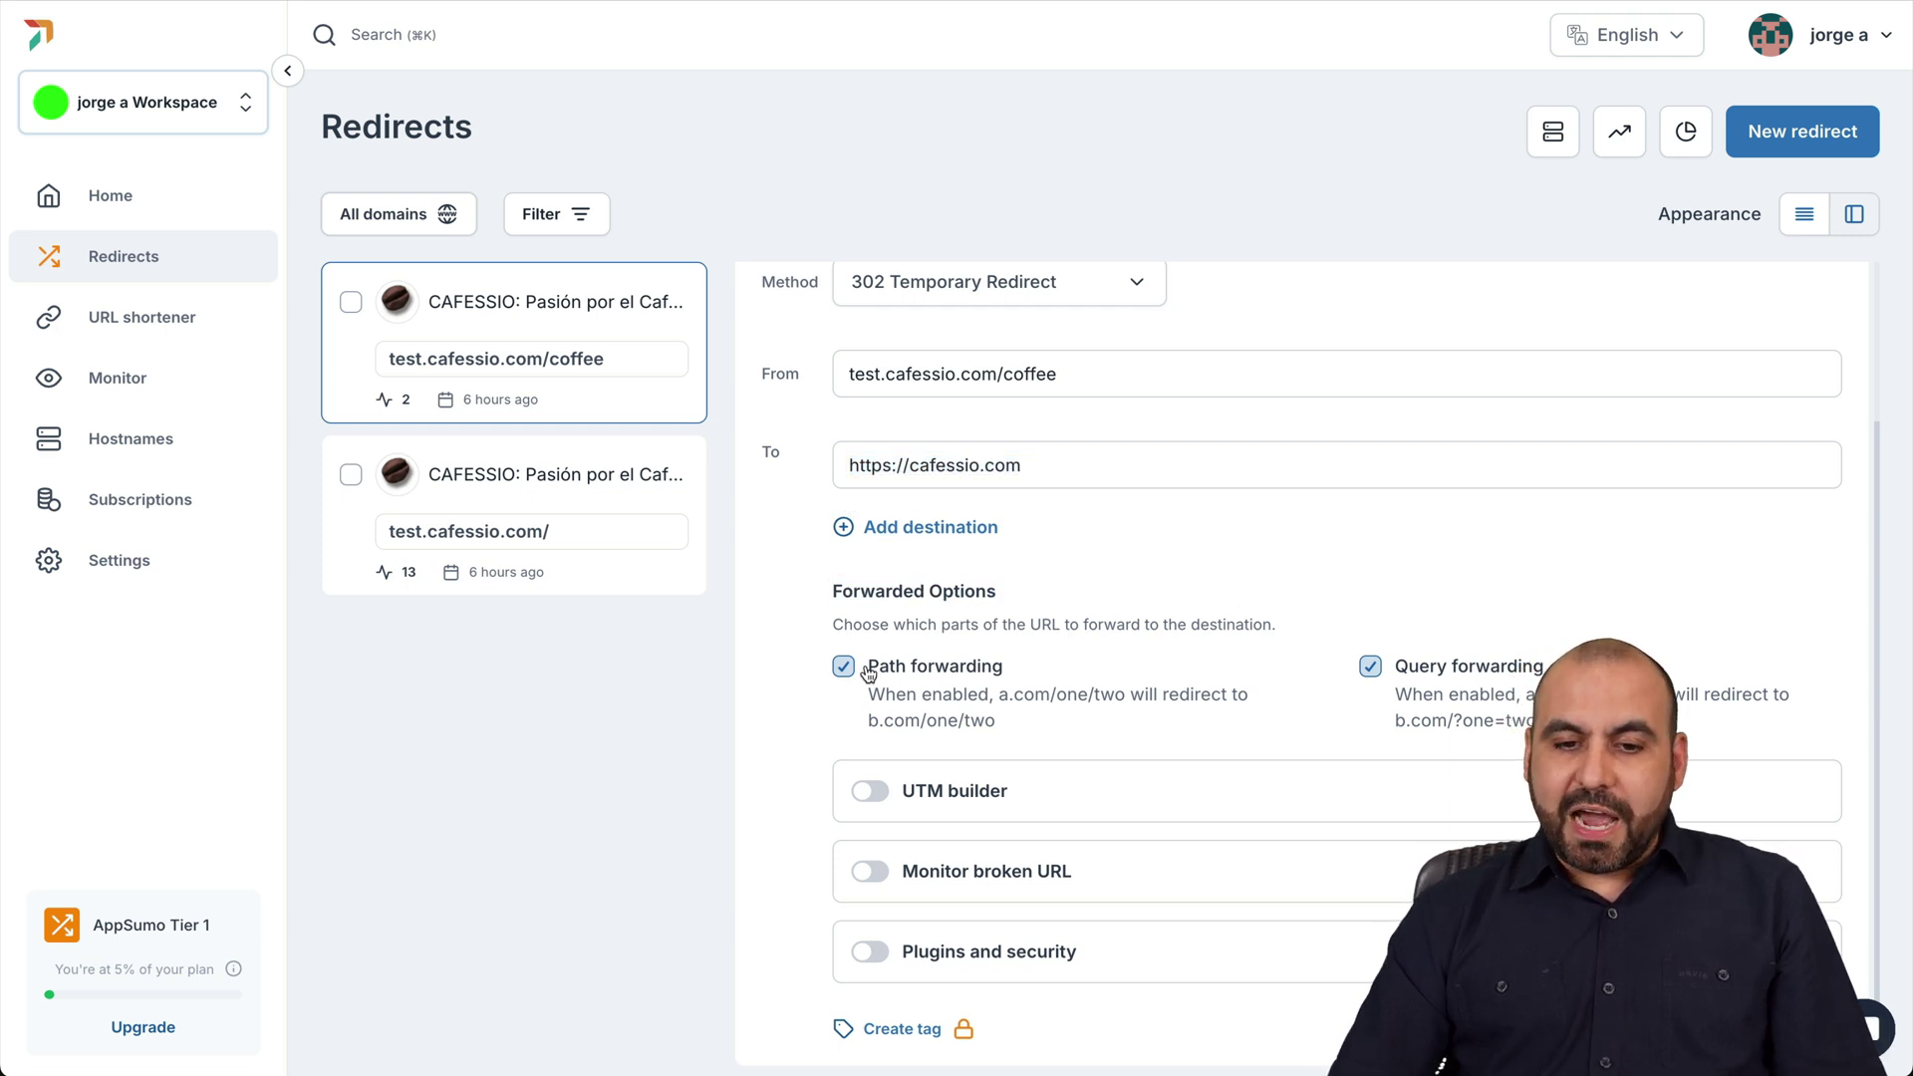
{"action": "scroll", "coordinate": [1108, 522], "scroll_direction": "up", "scroll_amount": 1}
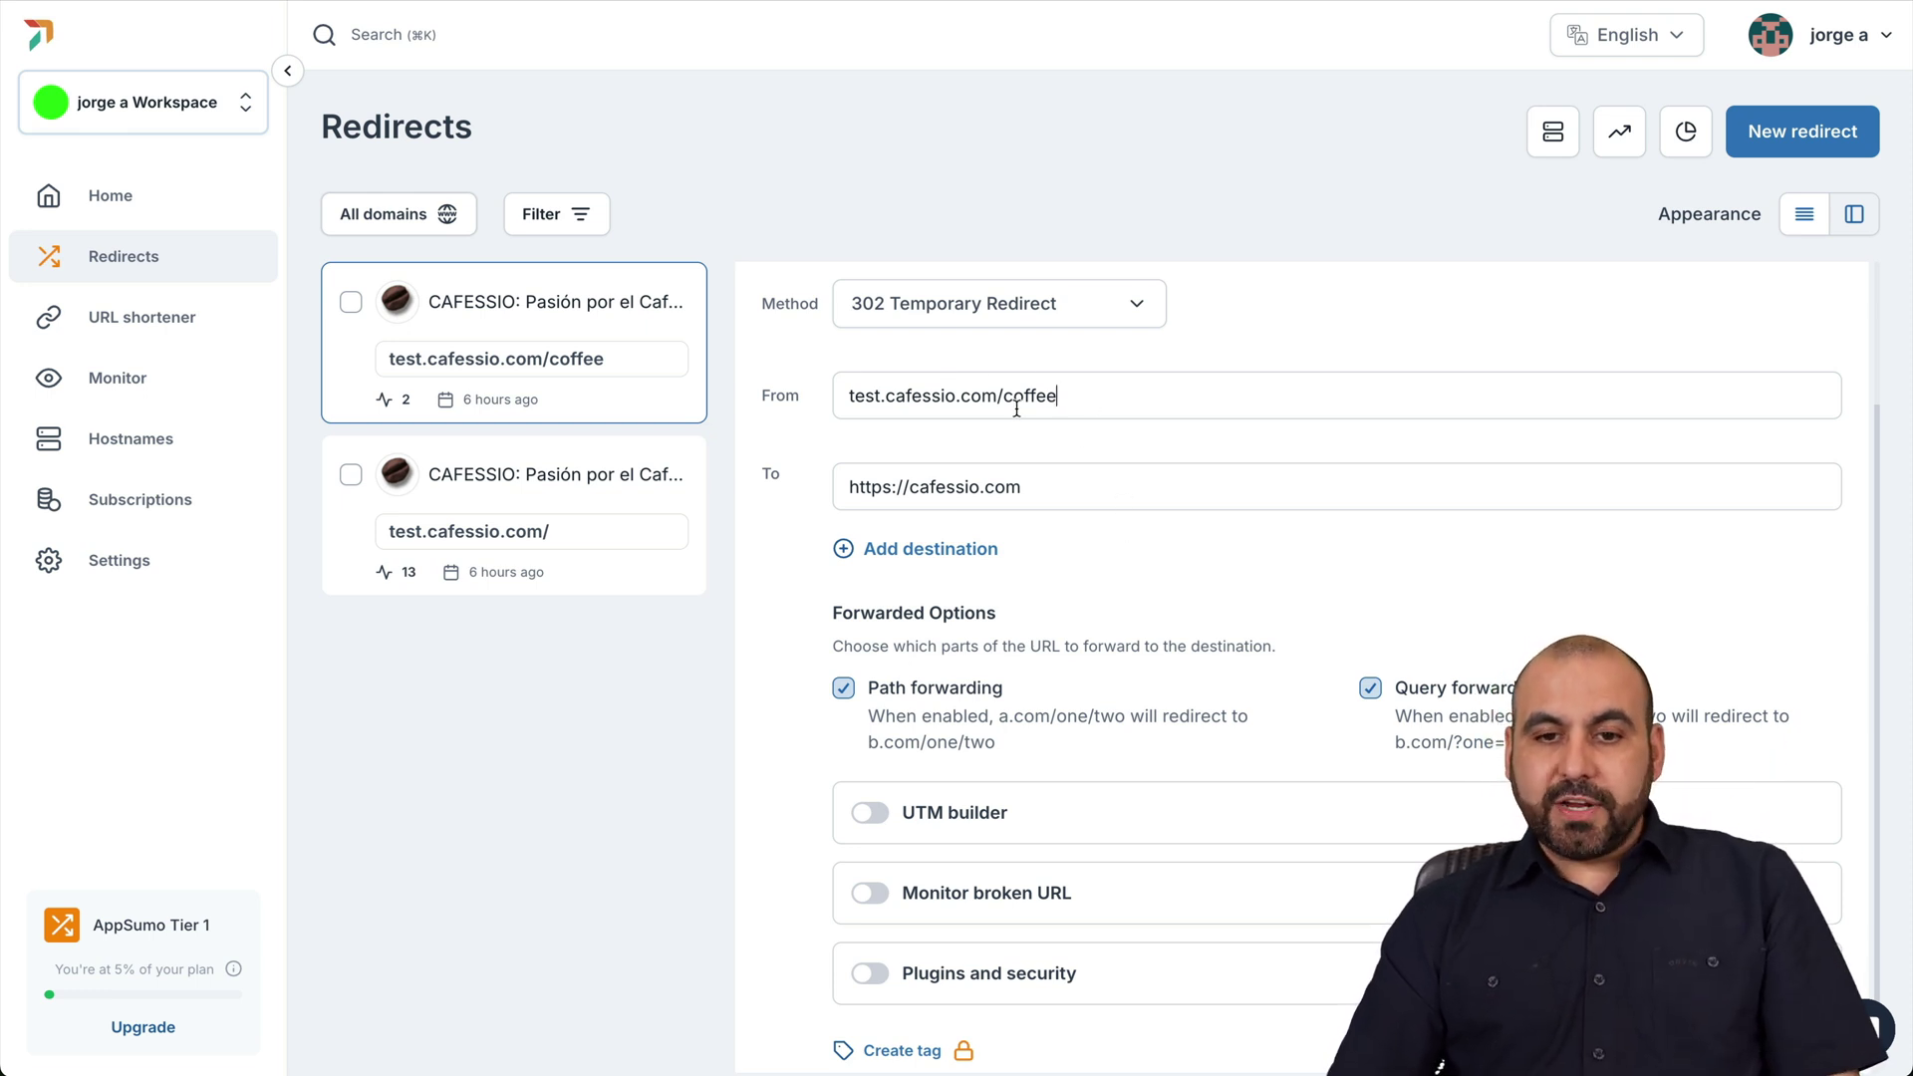
{"action": "left_click", "coordinate": [1105, 398]}
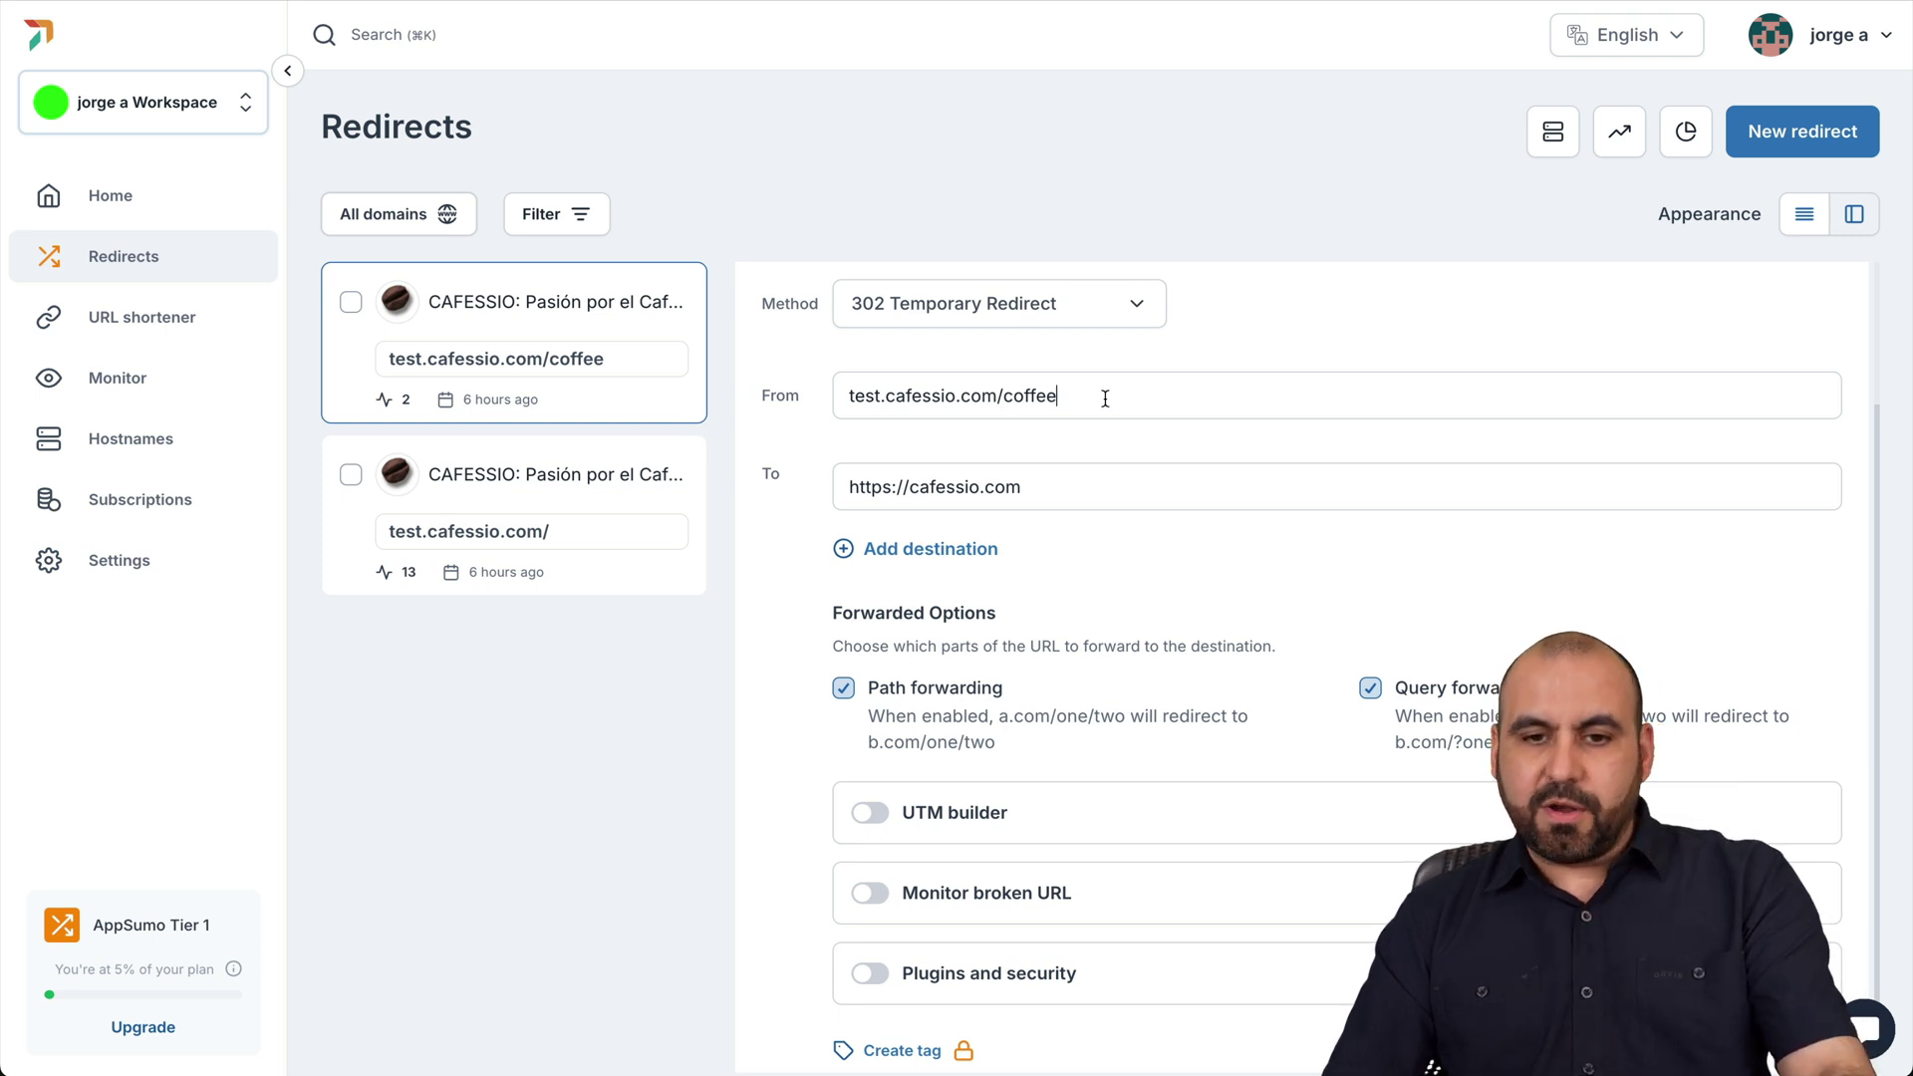
{"action": "type", "text": "3"}
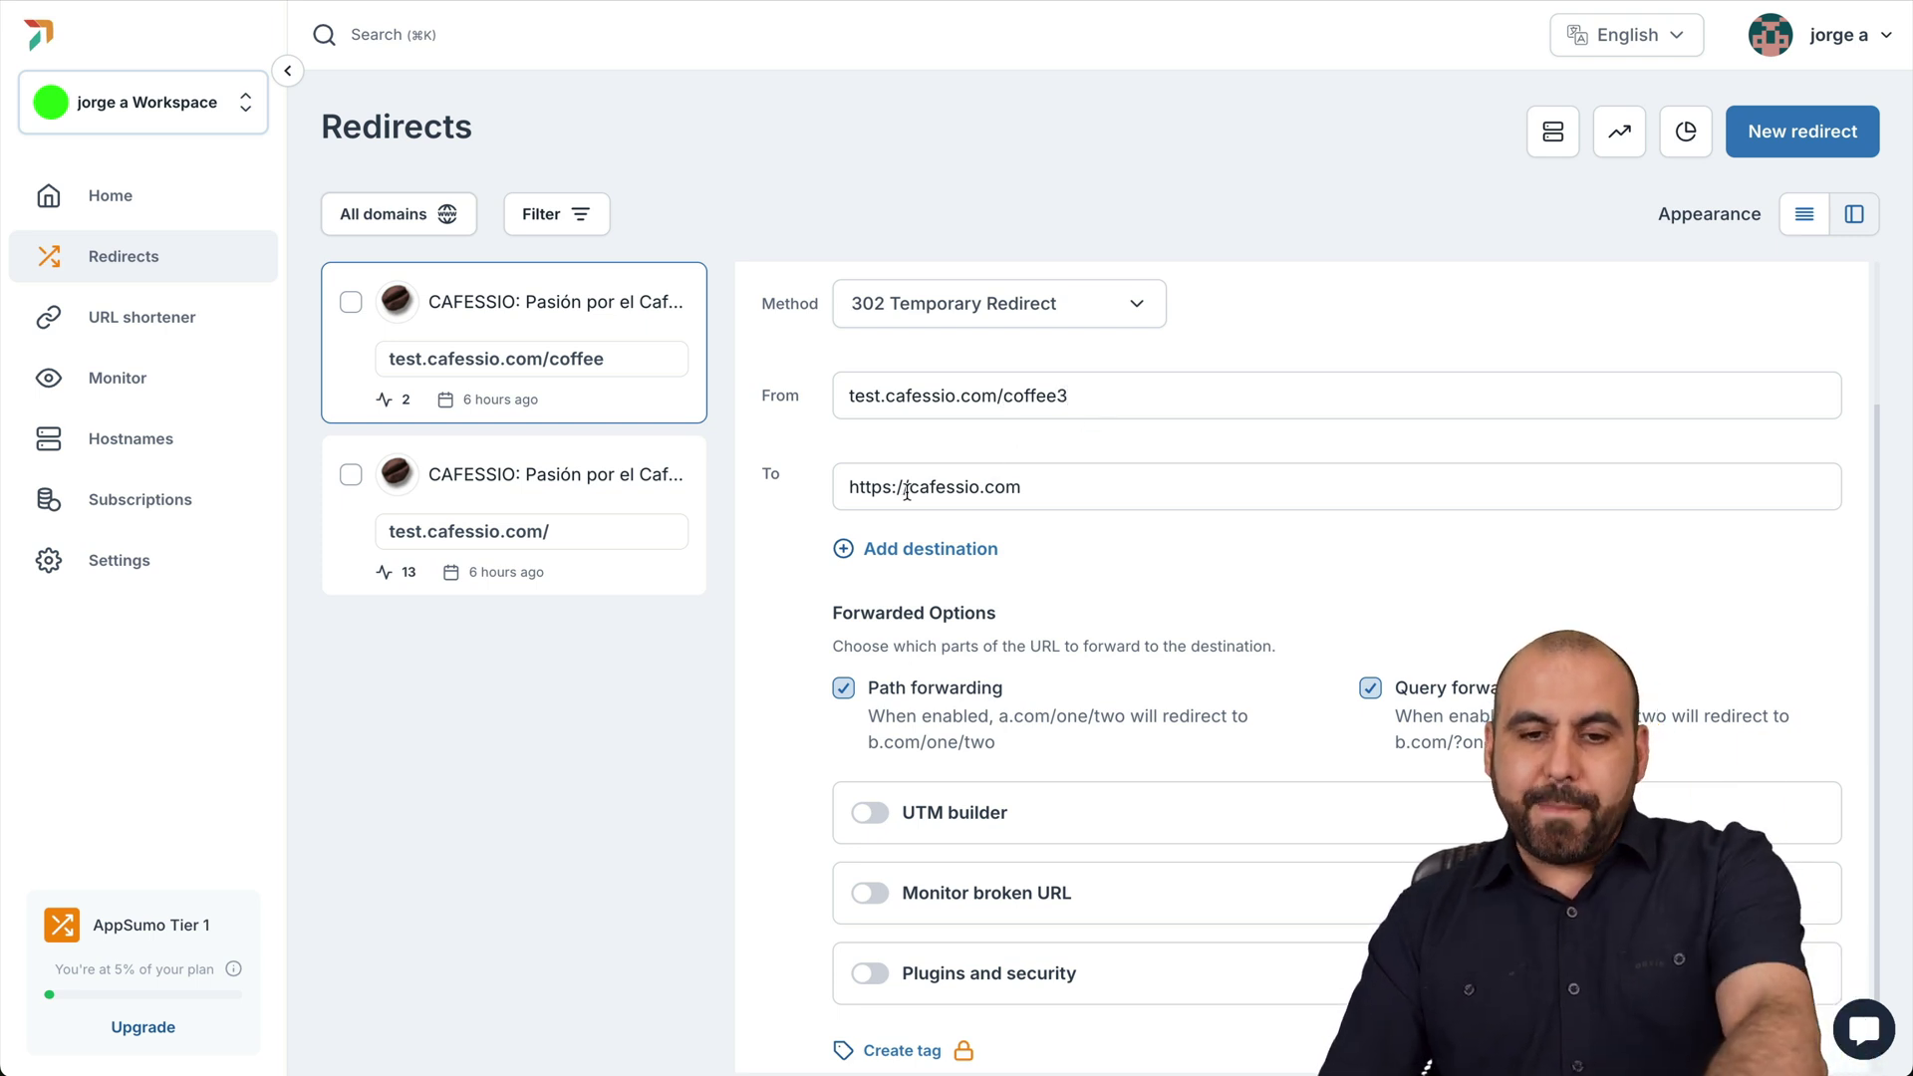
{"action": "left_click_drag", "start_coordinate": [907, 489], "coordinate": [1029, 489]}
{"action": "left_click", "coordinate": [1031, 488]}
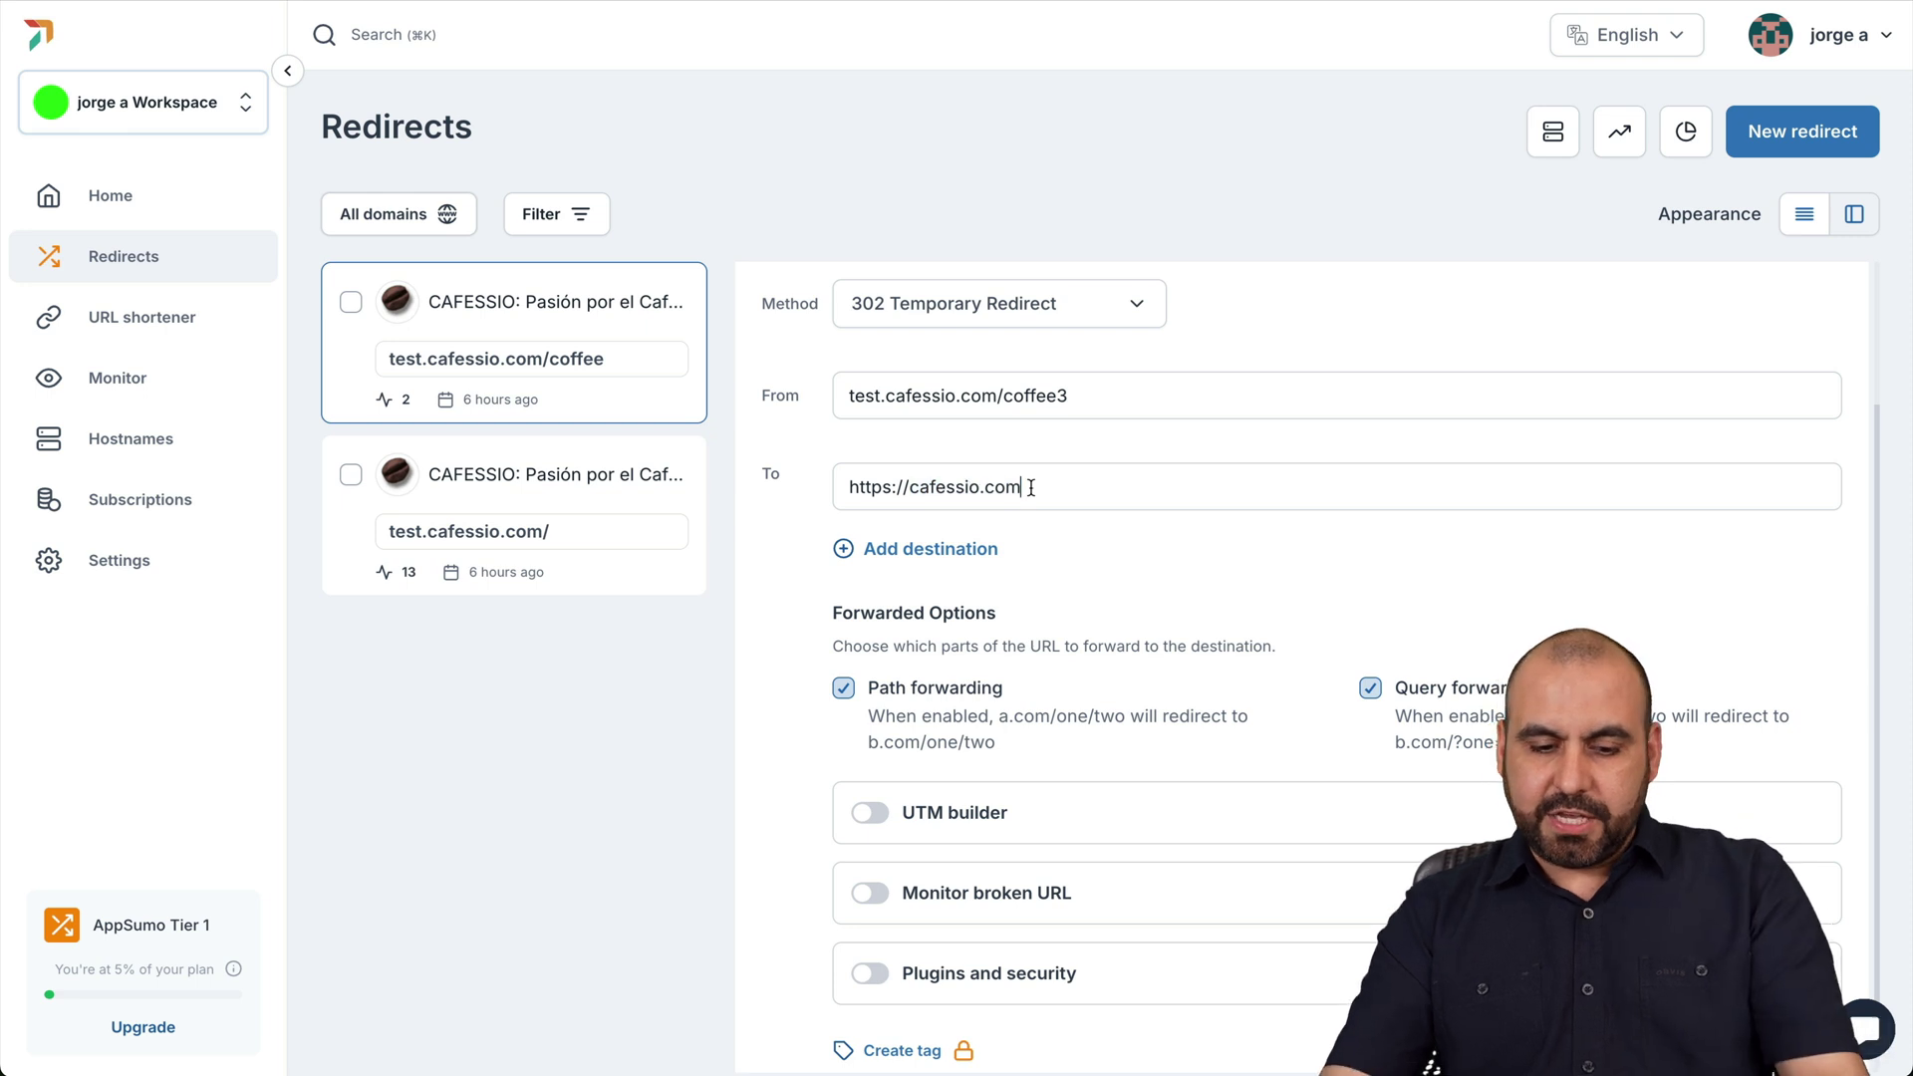
{"action": "type", "text": "/3"}
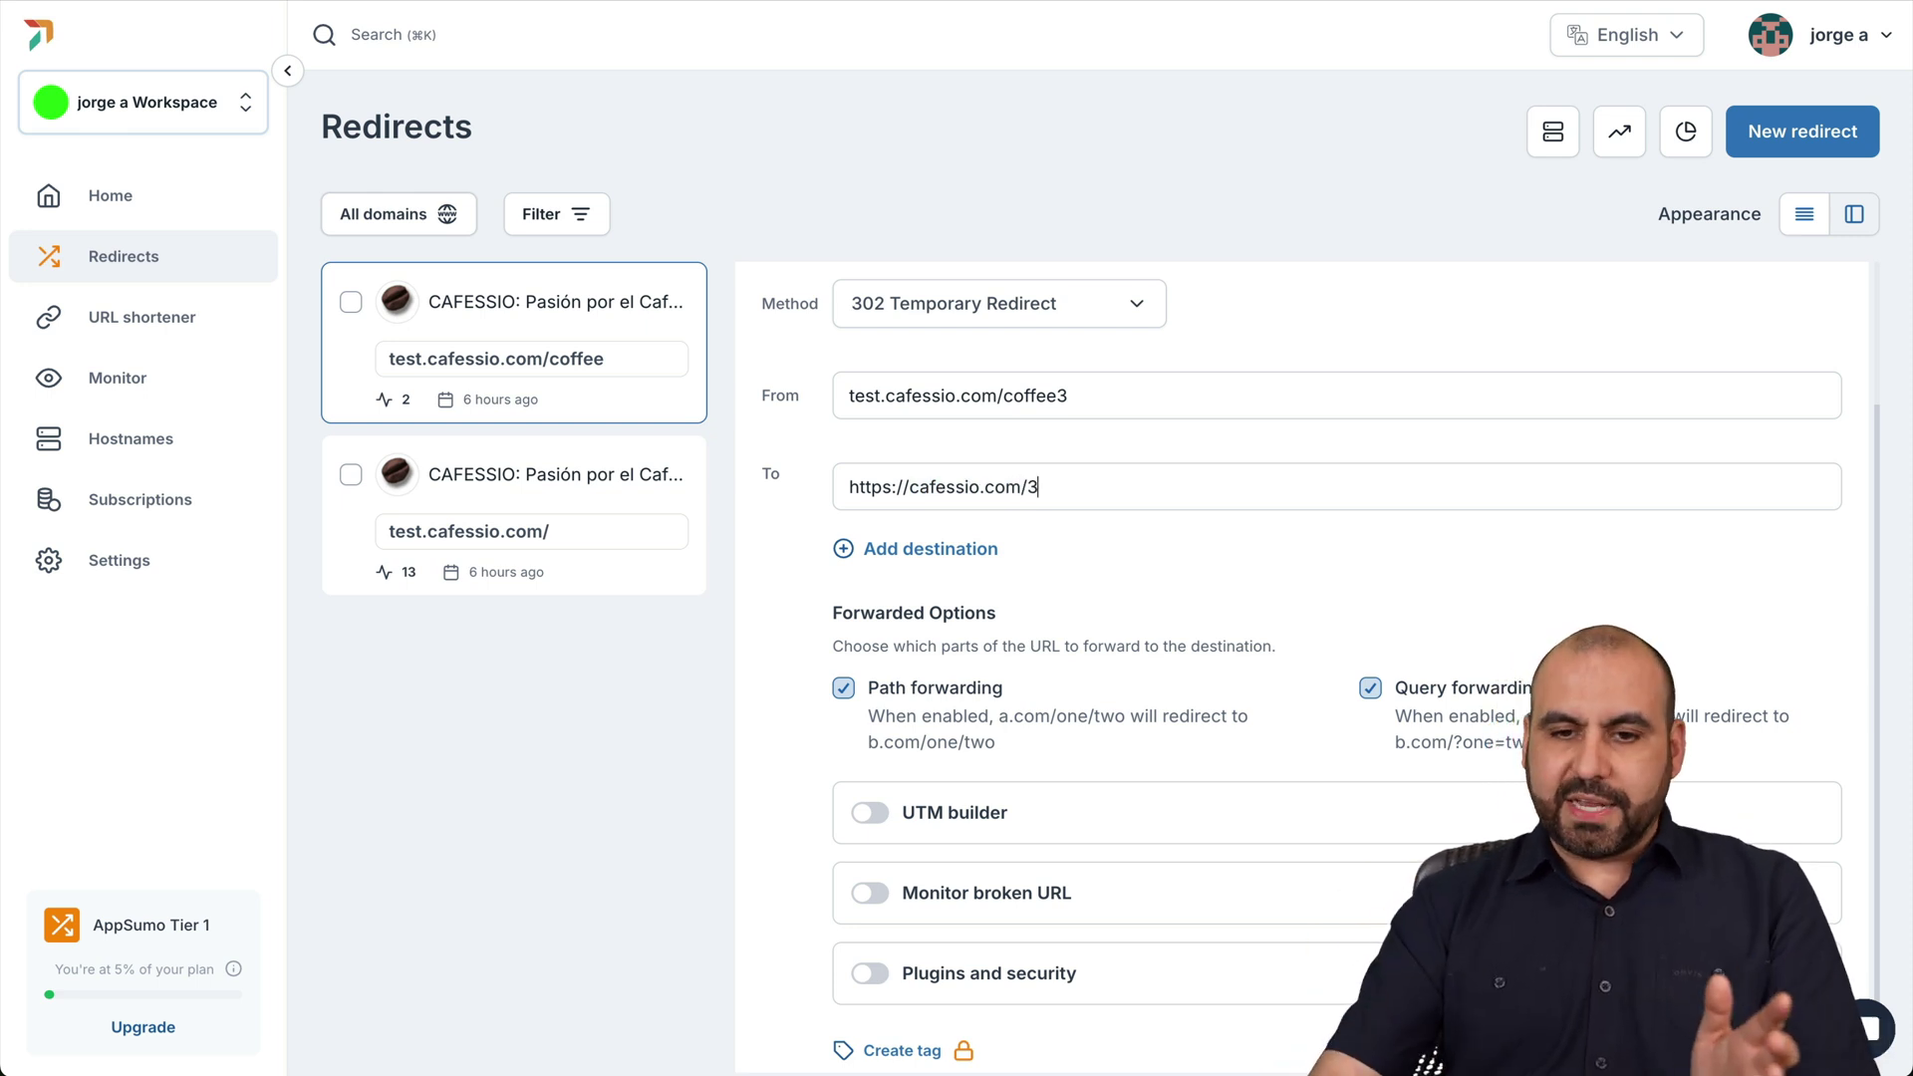
{"action": "key", "text": "BackSpace"}
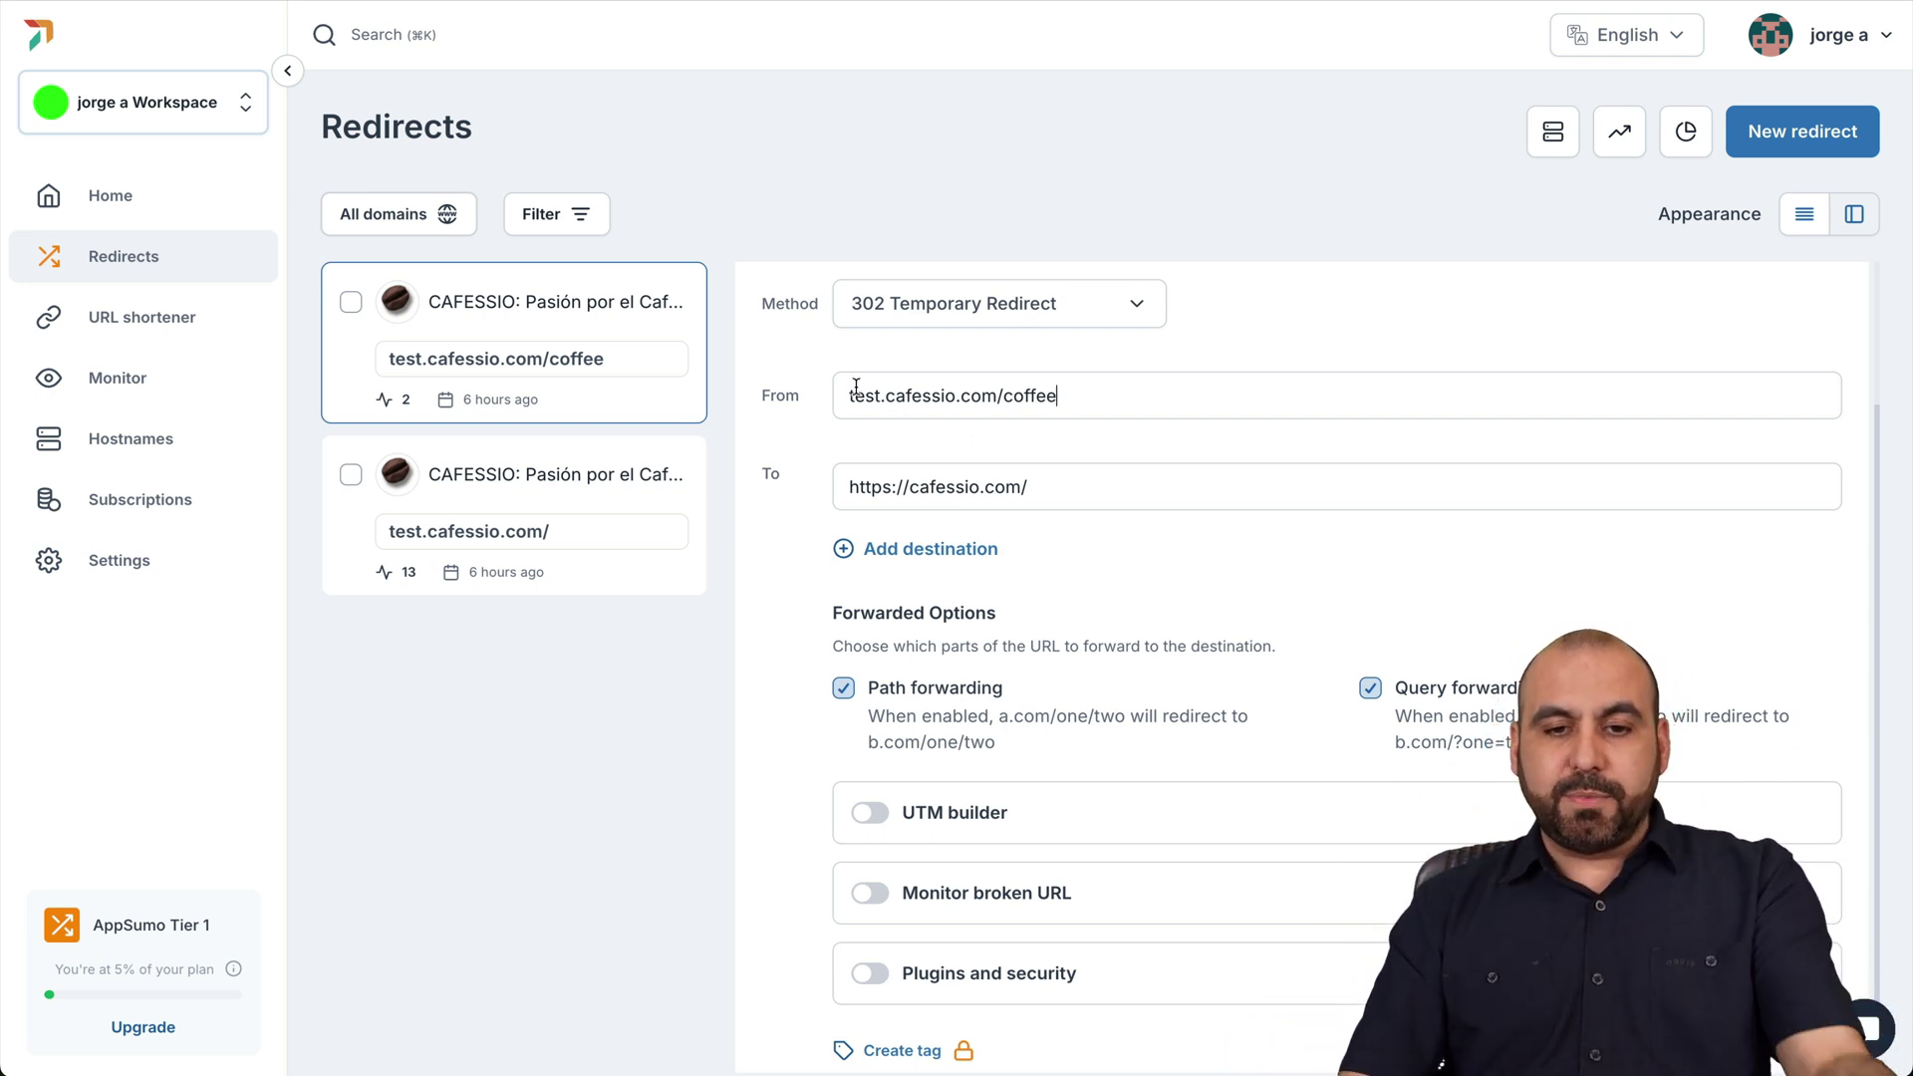
{"action": "left_click_drag", "start_coordinate": [884, 484], "coordinate": [1110, 482]}
{"action": "left_click", "coordinate": [1109, 481]}
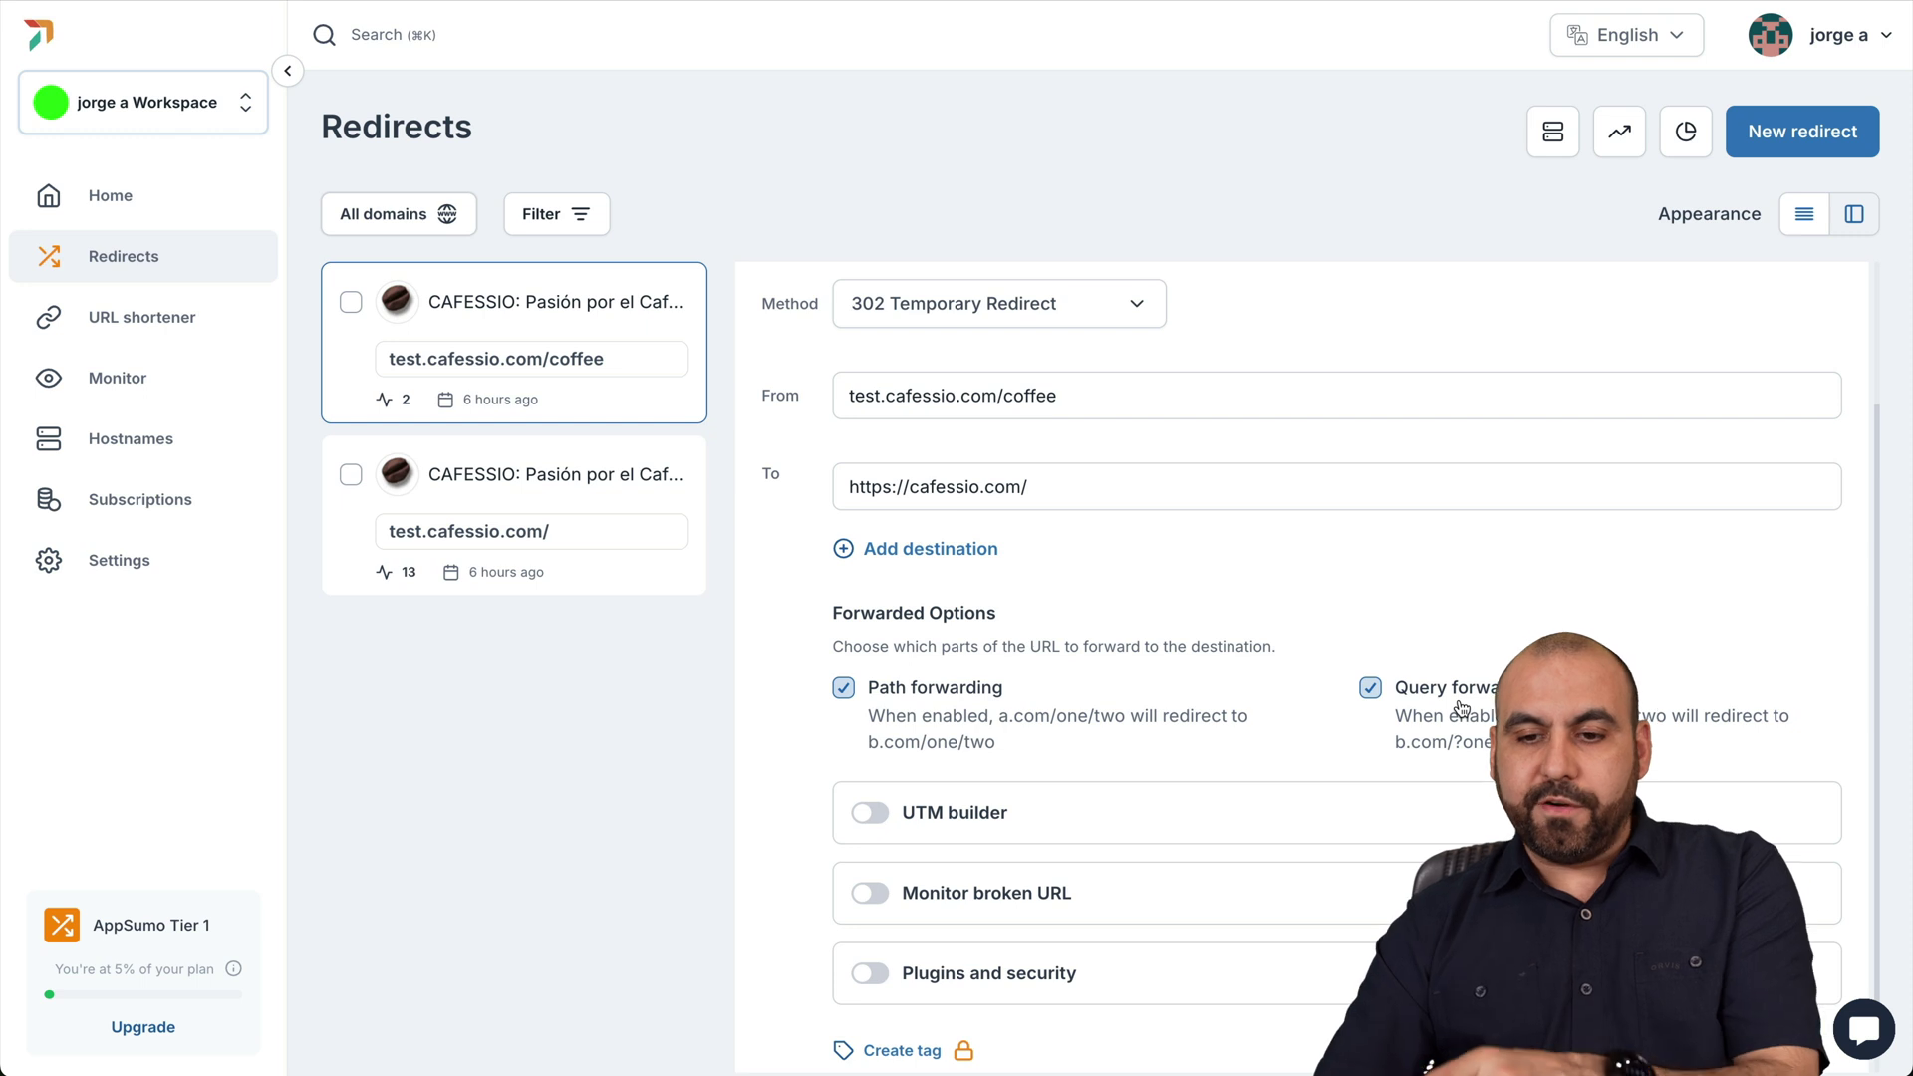
Step: Enable UTM builder, Monitor broken URL, and Plugins and security for the redirect and look through their options
{"action": "scroll", "coordinate": [1462, 709], "scroll_direction": "down", "scroll_amount": 1}
{"action": "left_click", "coordinate": [872, 787]}
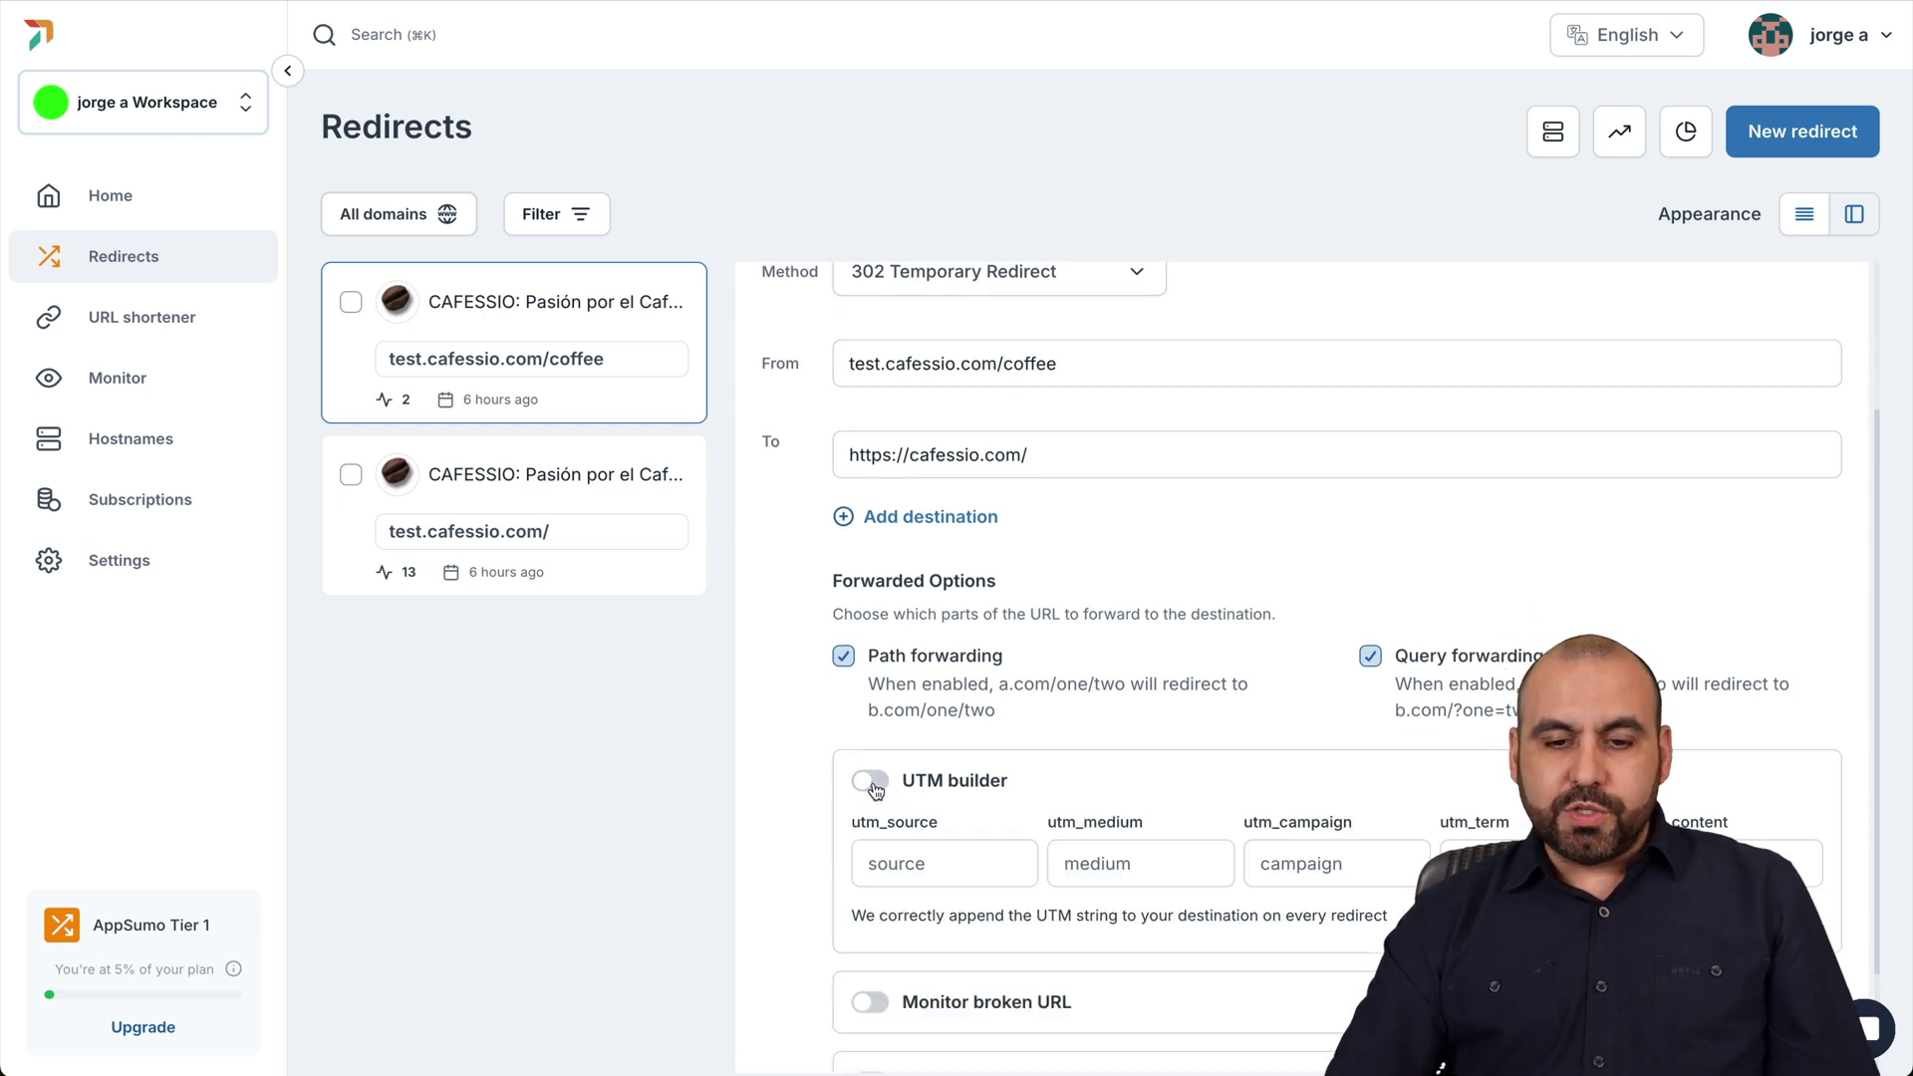
{"action": "scroll", "coordinate": [875, 790], "scroll_direction": "down", "scroll_amount": 1}
{"action": "left_click", "coordinate": [870, 859]}
{"action": "scroll", "coordinate": [871, 865], "scroll_direction": "down", "scroll_amount": 1}
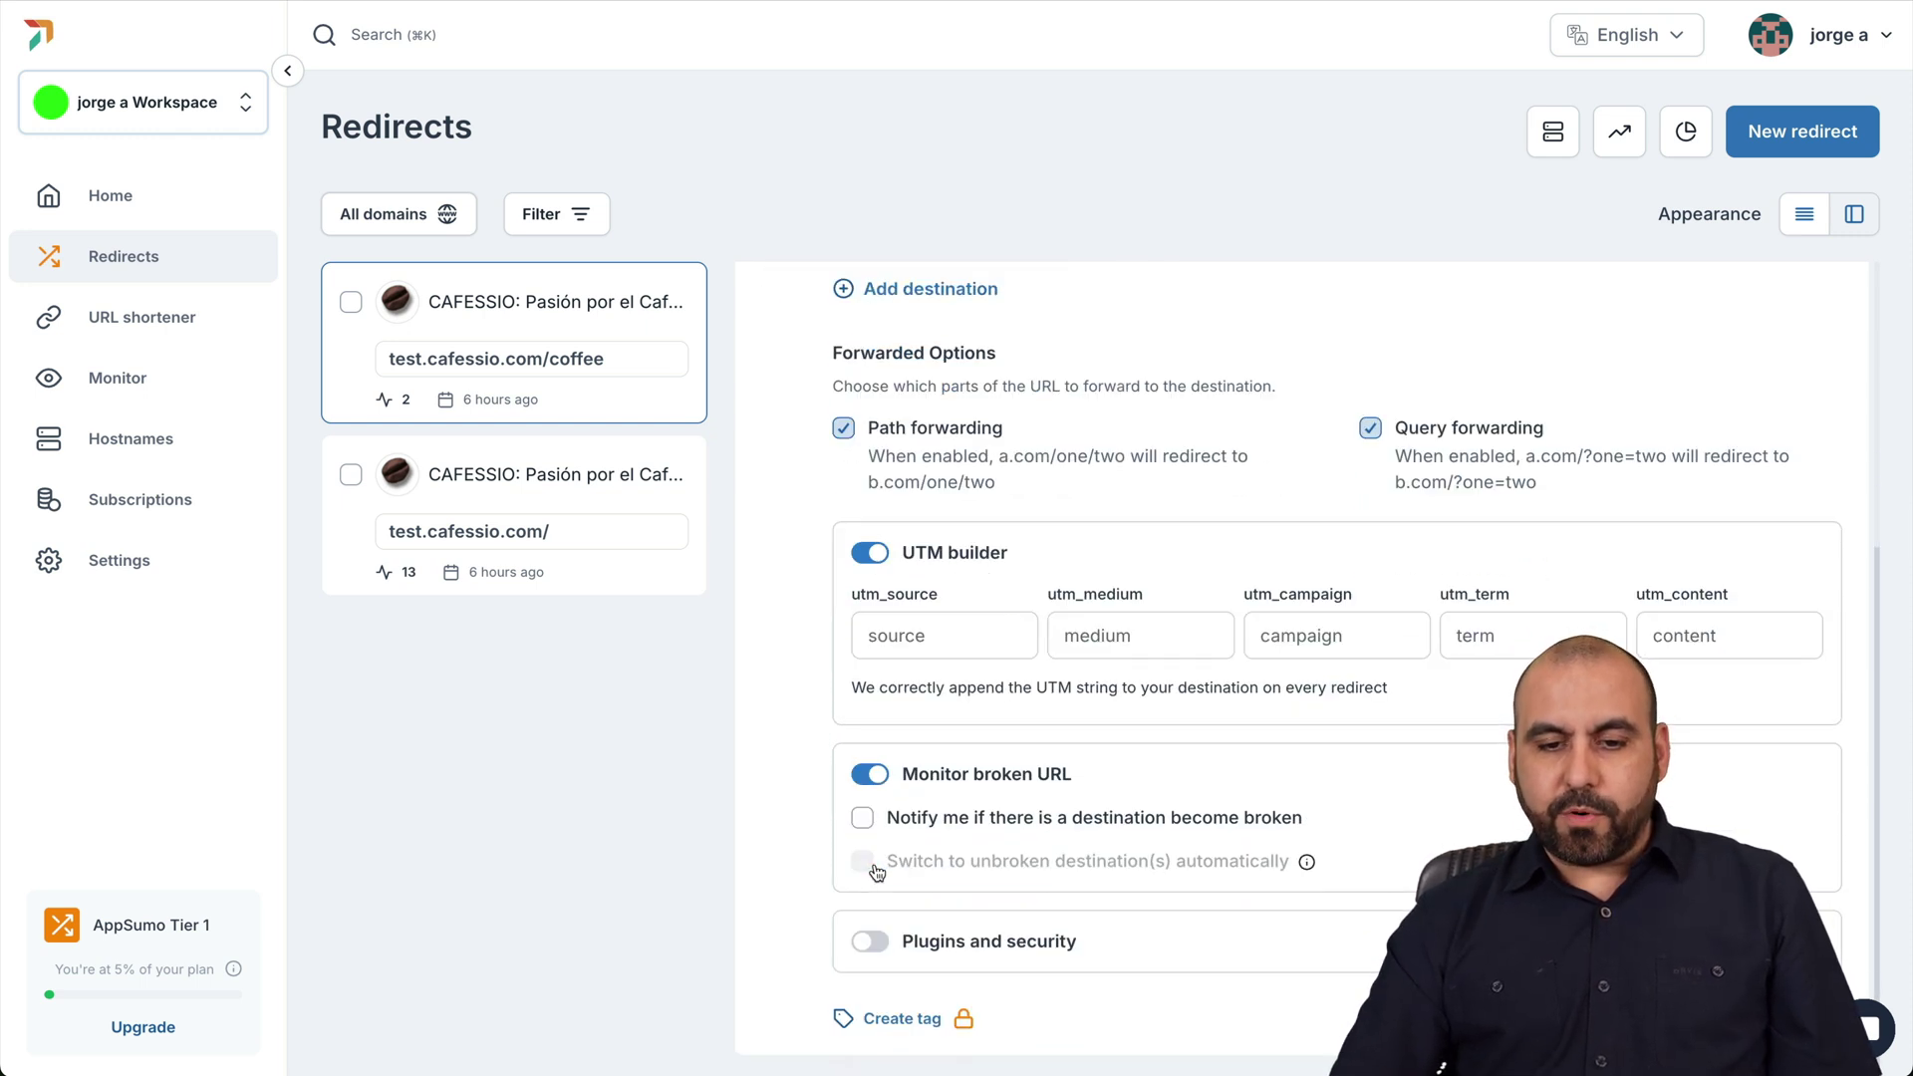
{"action": "left_click", "coordinate": [868, 942]}
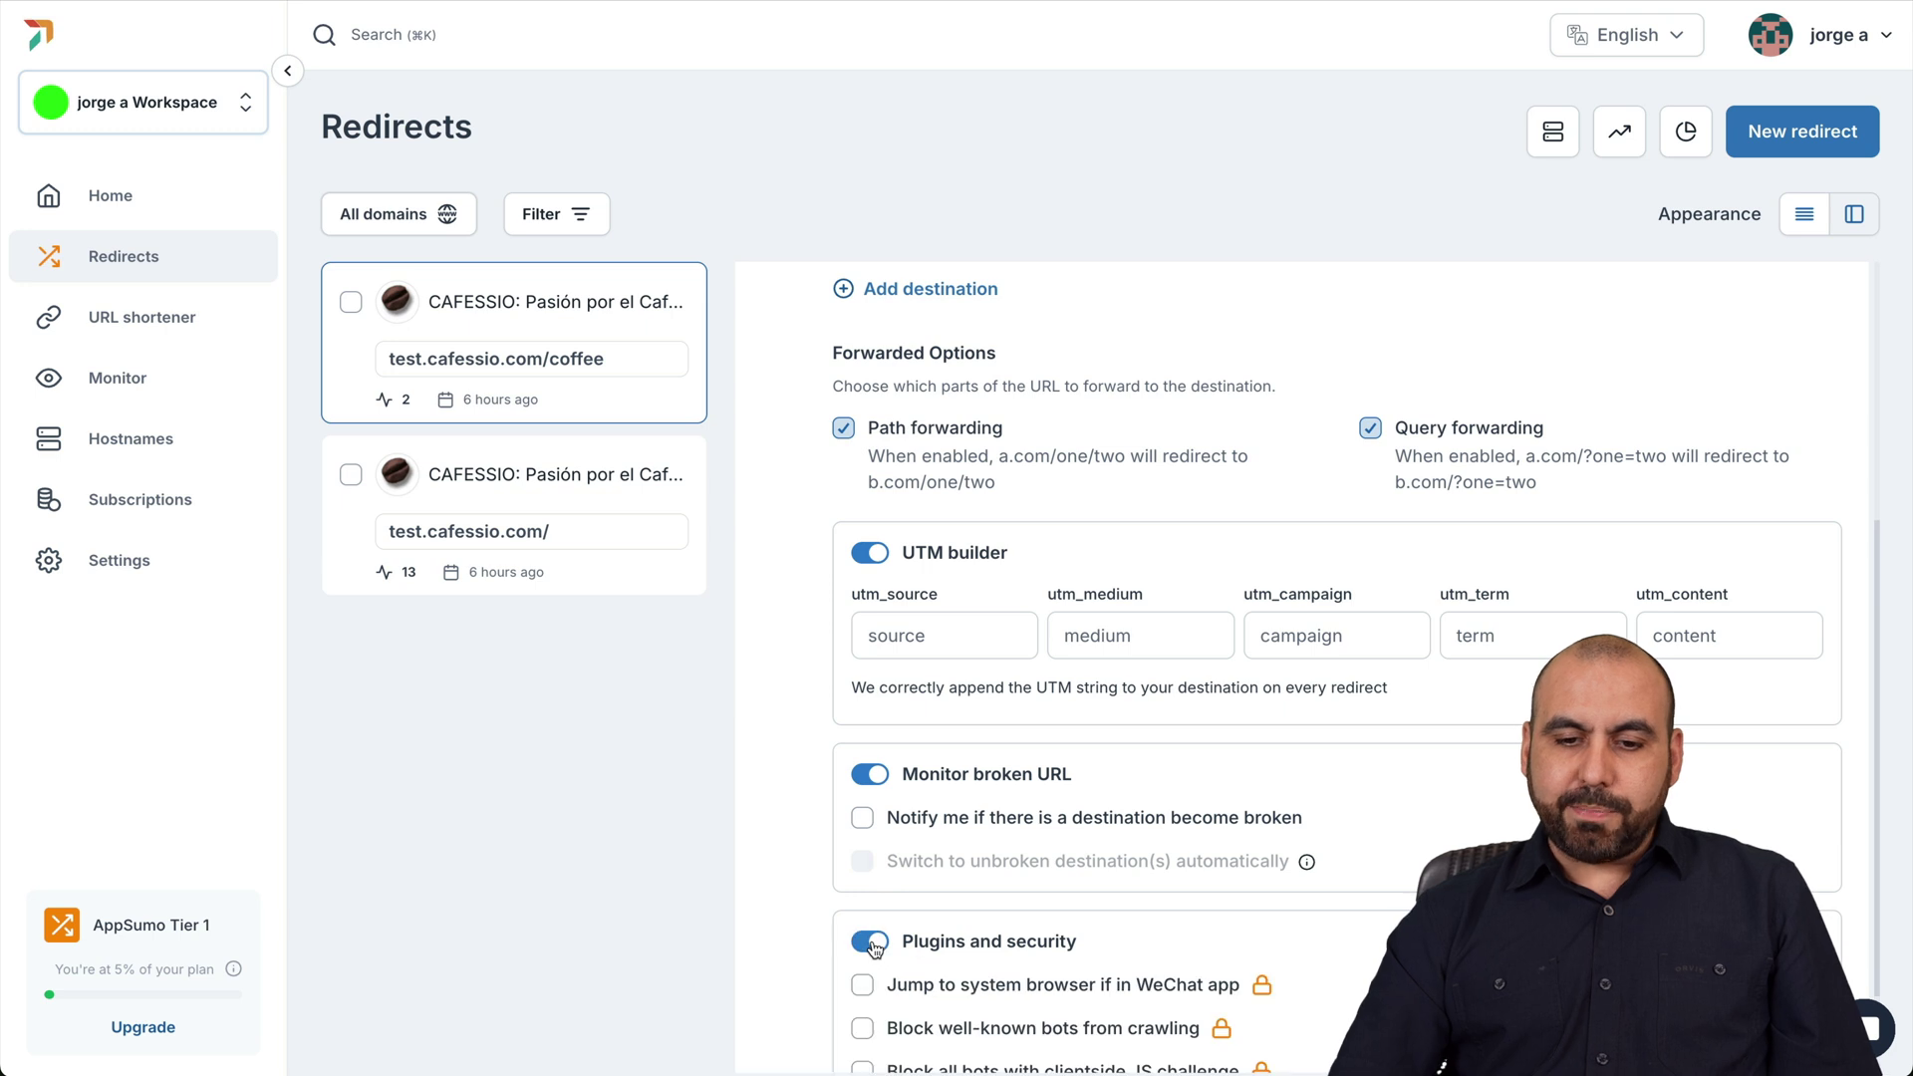
{"action": "scroll", "coordinate": [868, 941], "scroll_direction": "down", "scroll_amount": 1}
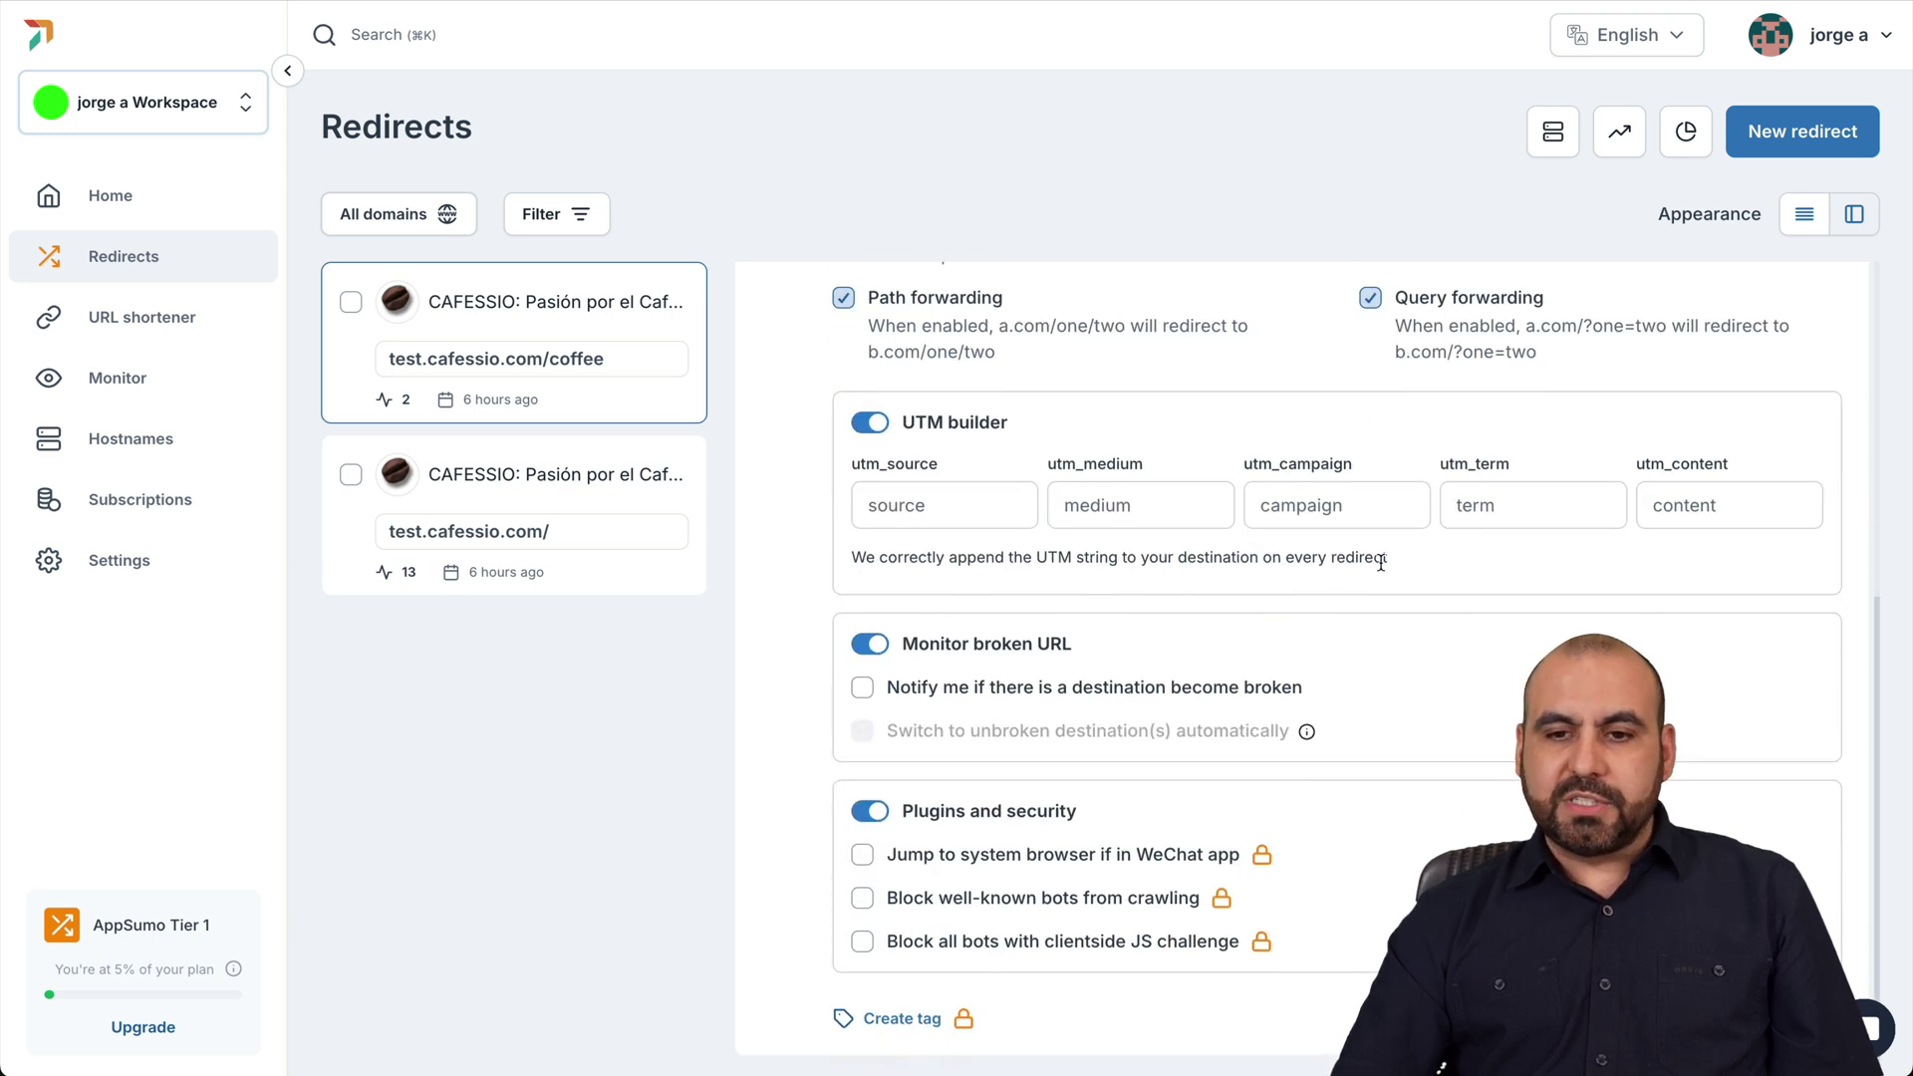
{"action": "scroll", "coordinate": [1437, 665], "scroll_direction": "up", "scroll_amount": 5}
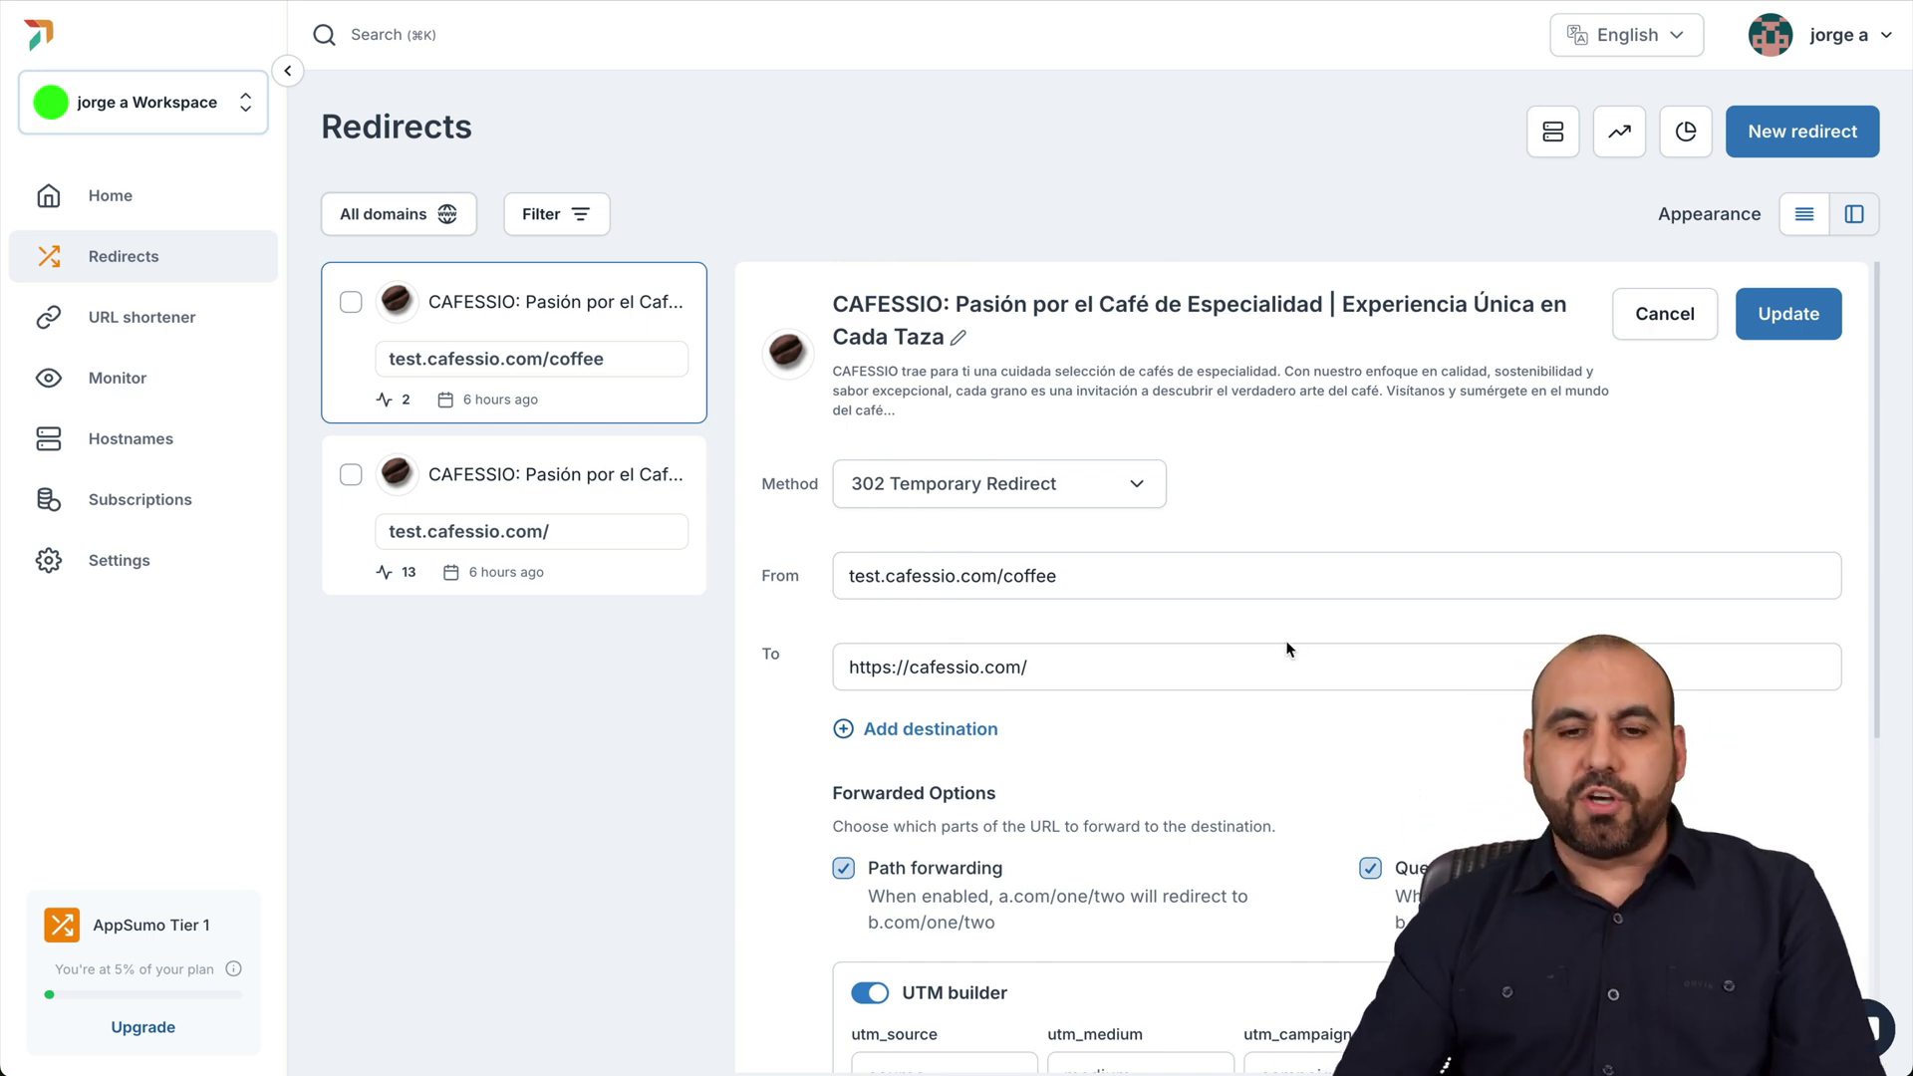
Step: Turn off UTM builder, Monitor broken URL, and Plugins and security for the redirect
{"action": "scroll", "coordinate": [1131, 715], "scroll_direction": "down", "scroll_amount": 5}
{"action": "scroll", "coordinate": [996, 577], "scroll_direction": "up", "scroll_amount": 2}
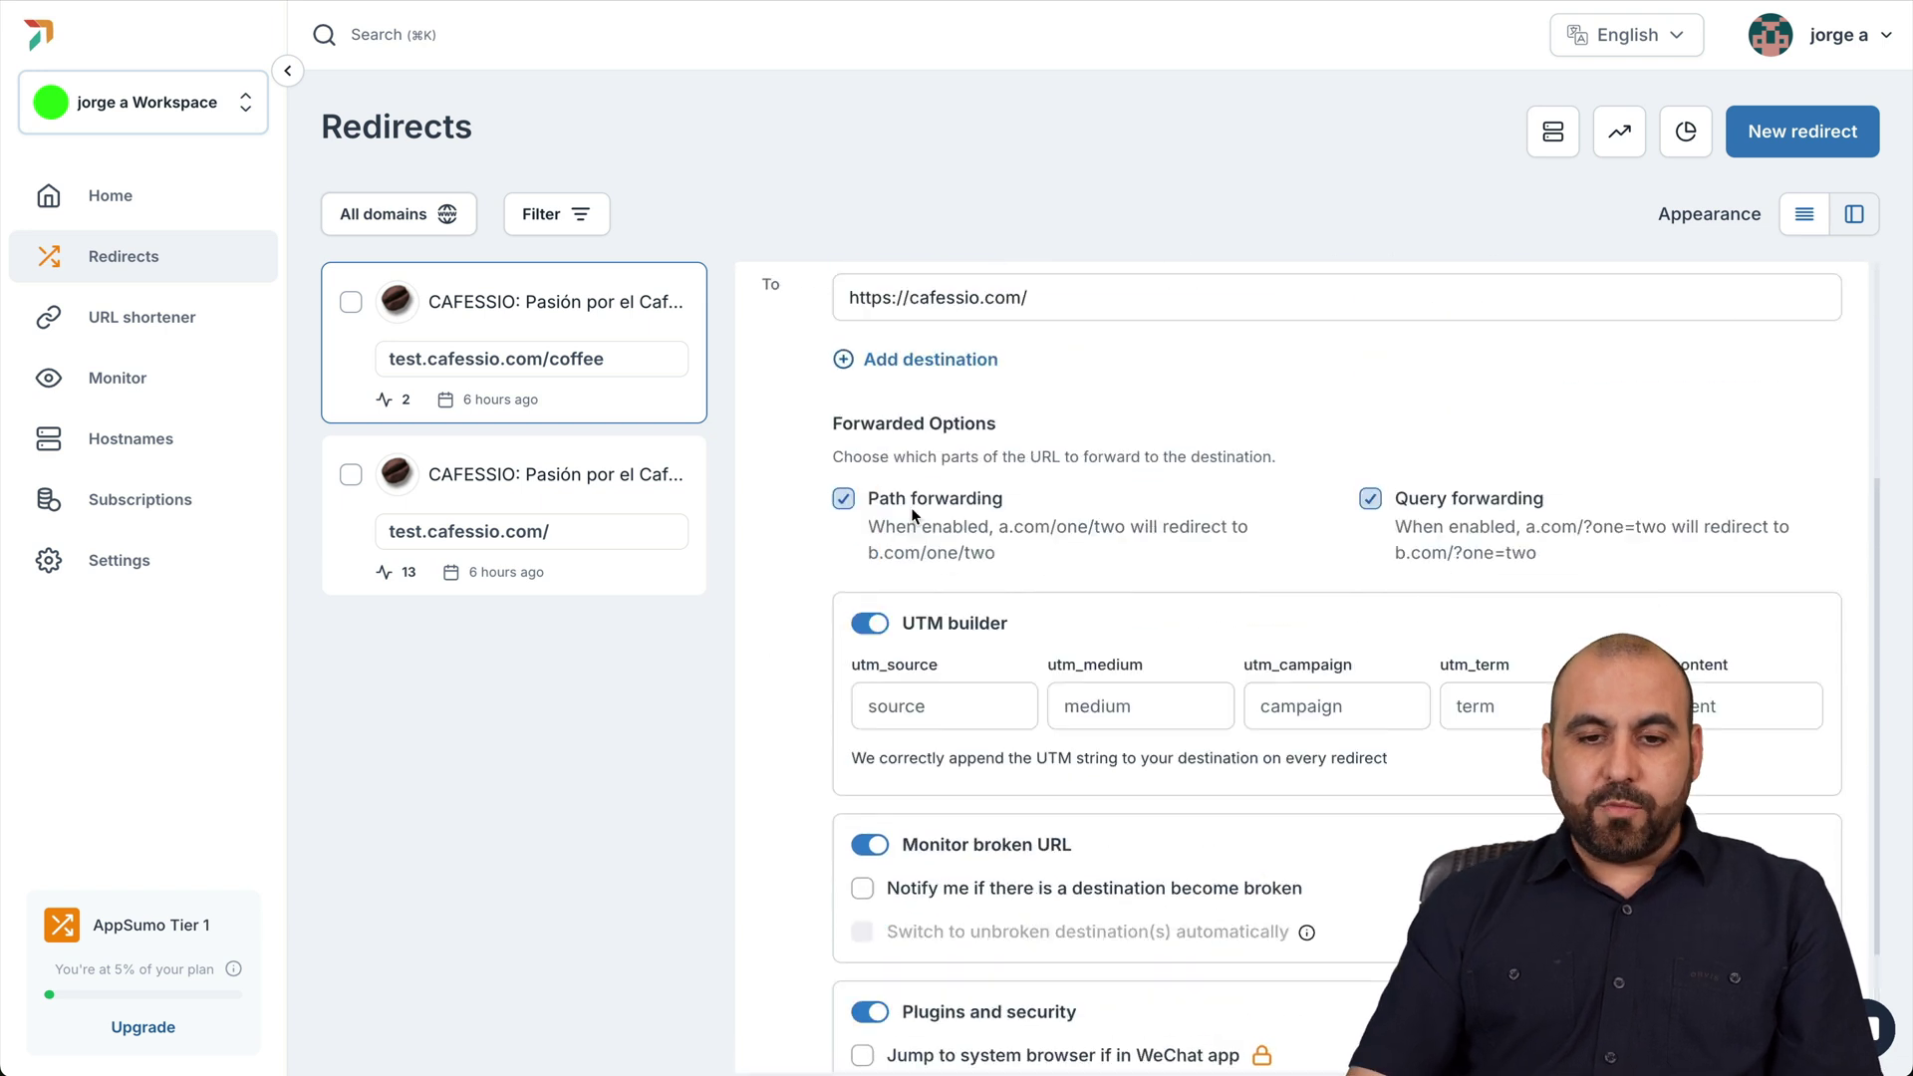
{"action": "left_click", "coordinate": [870, 623]}
{"action": "left_click", "coordinate": [870, 697]}
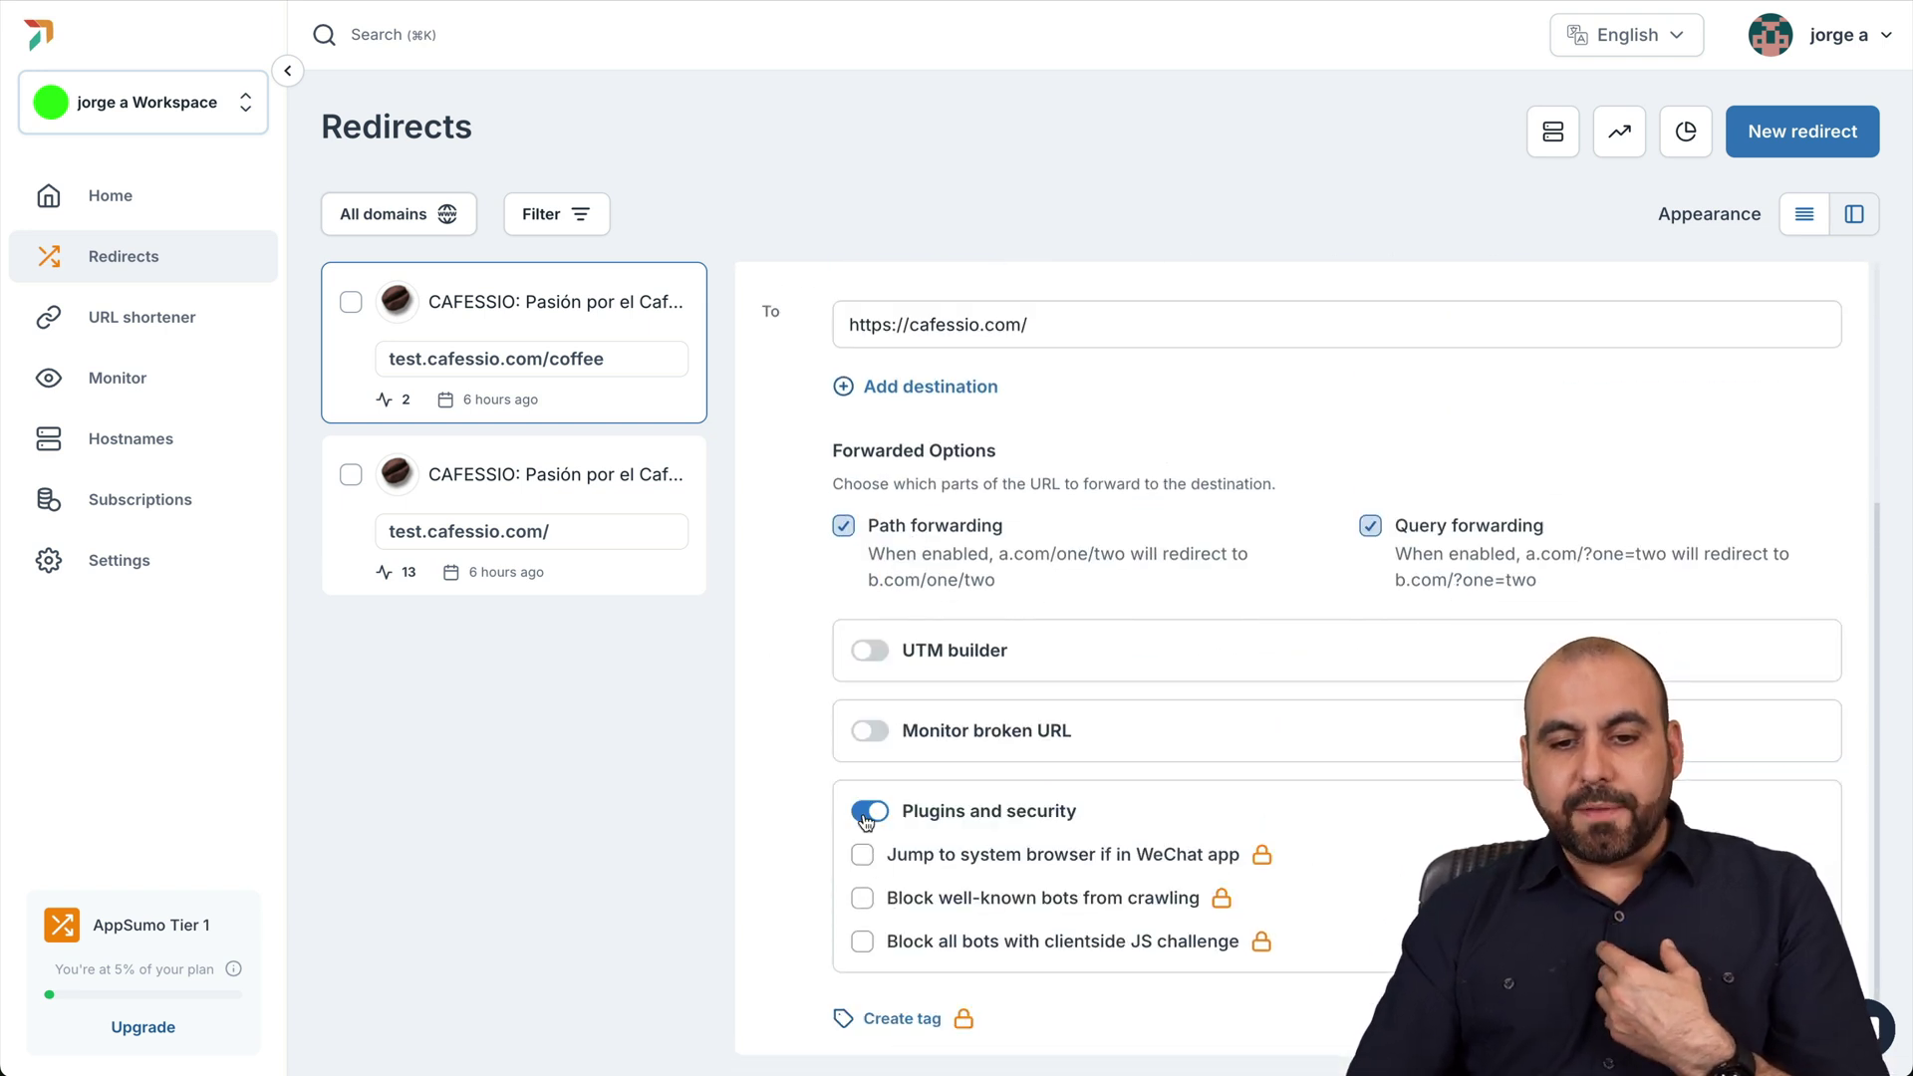
{"action": "left_click", "coordinate": [870, 807]}
Step: Examine the coffee path in the redirect's From address
{"action": "scroll", "coordinate": [937, 787], "scroll_direction": "up", "scroll_amount": 2}
{"action": "double_click", "coordinate": [1006, 575]}
{"action": "left_click", "coordinate": [1150, 580]}
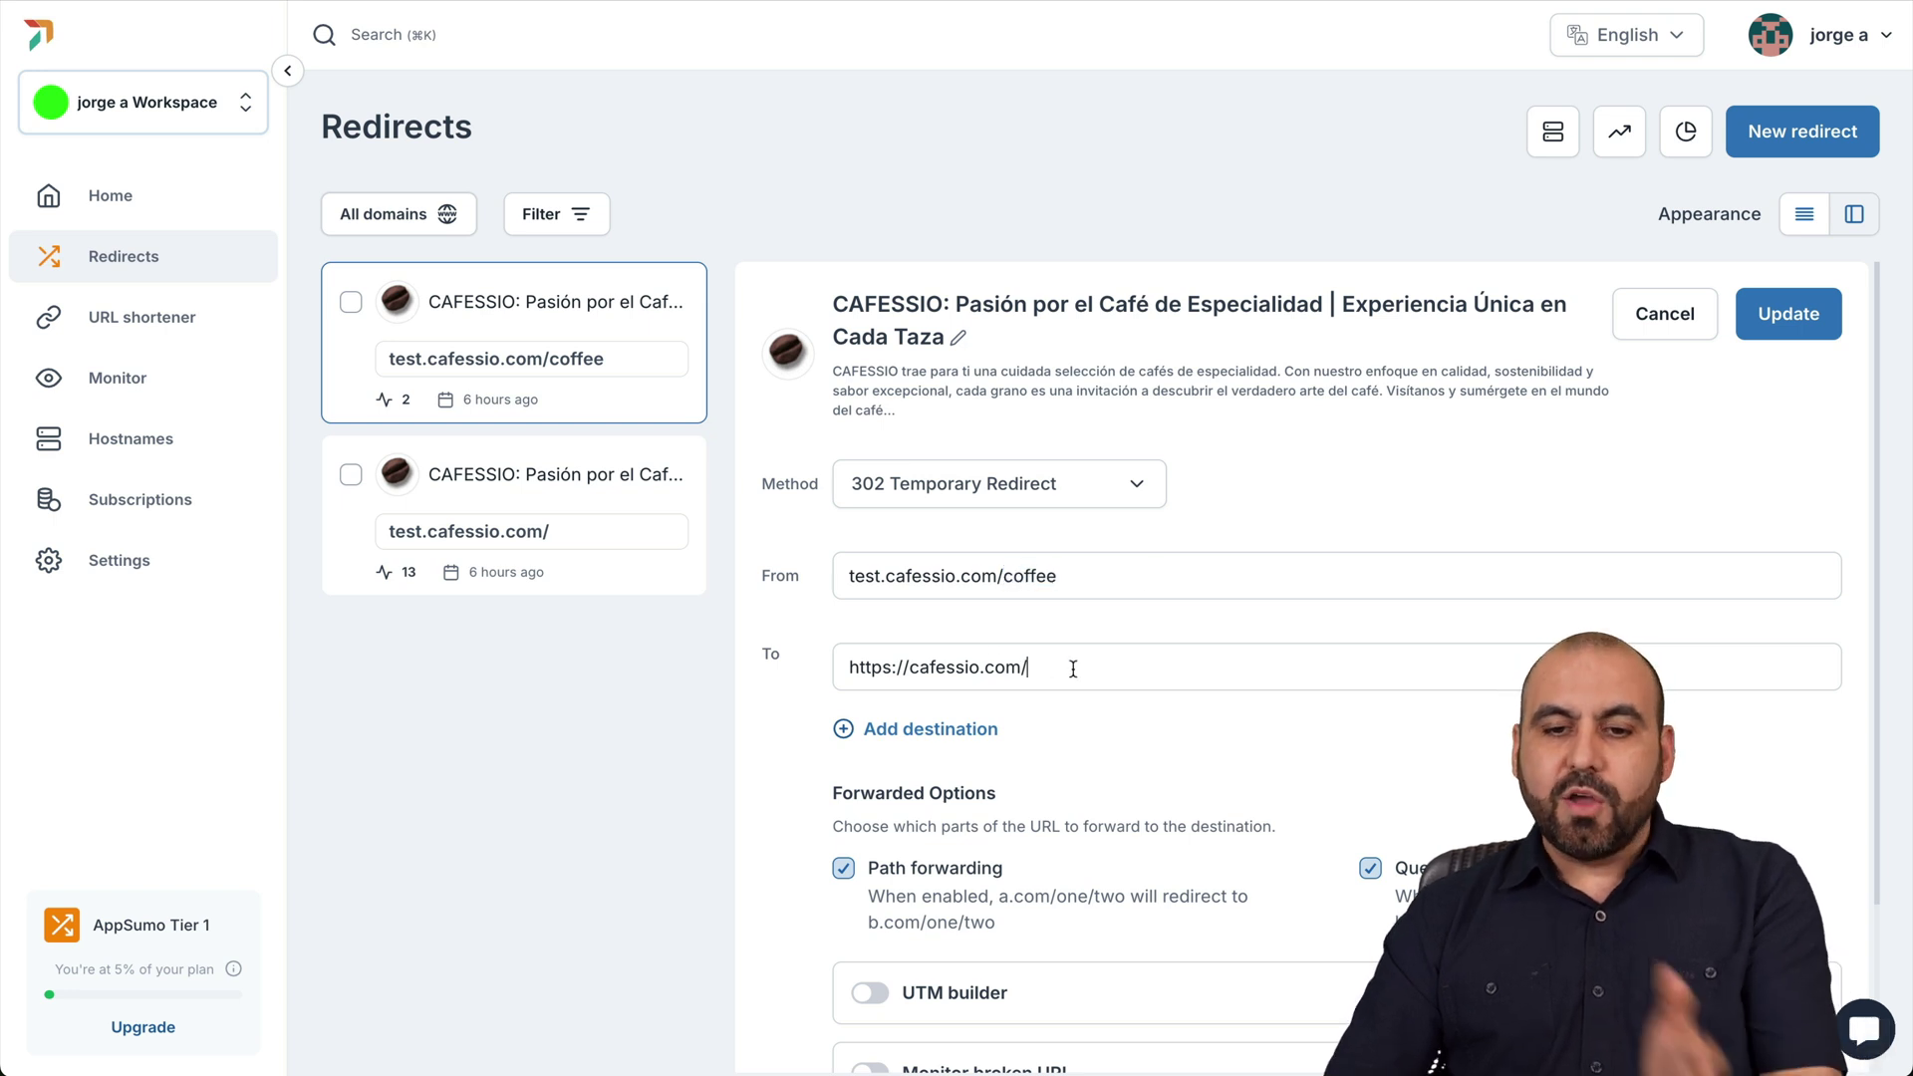
Step: Copy the redirect's From address, test.cafessio.com/coffee, and open it in a new incognito browser window to test the redirect
{"action": "triple_click", "coordinate": [952, 575]}
{"action": "key", "text": "super+c"}
{"action": "key", "text": "super+shift+n"}
{"action": "key", "text": "super+v"}
{"action": "key", "text": "Return"}
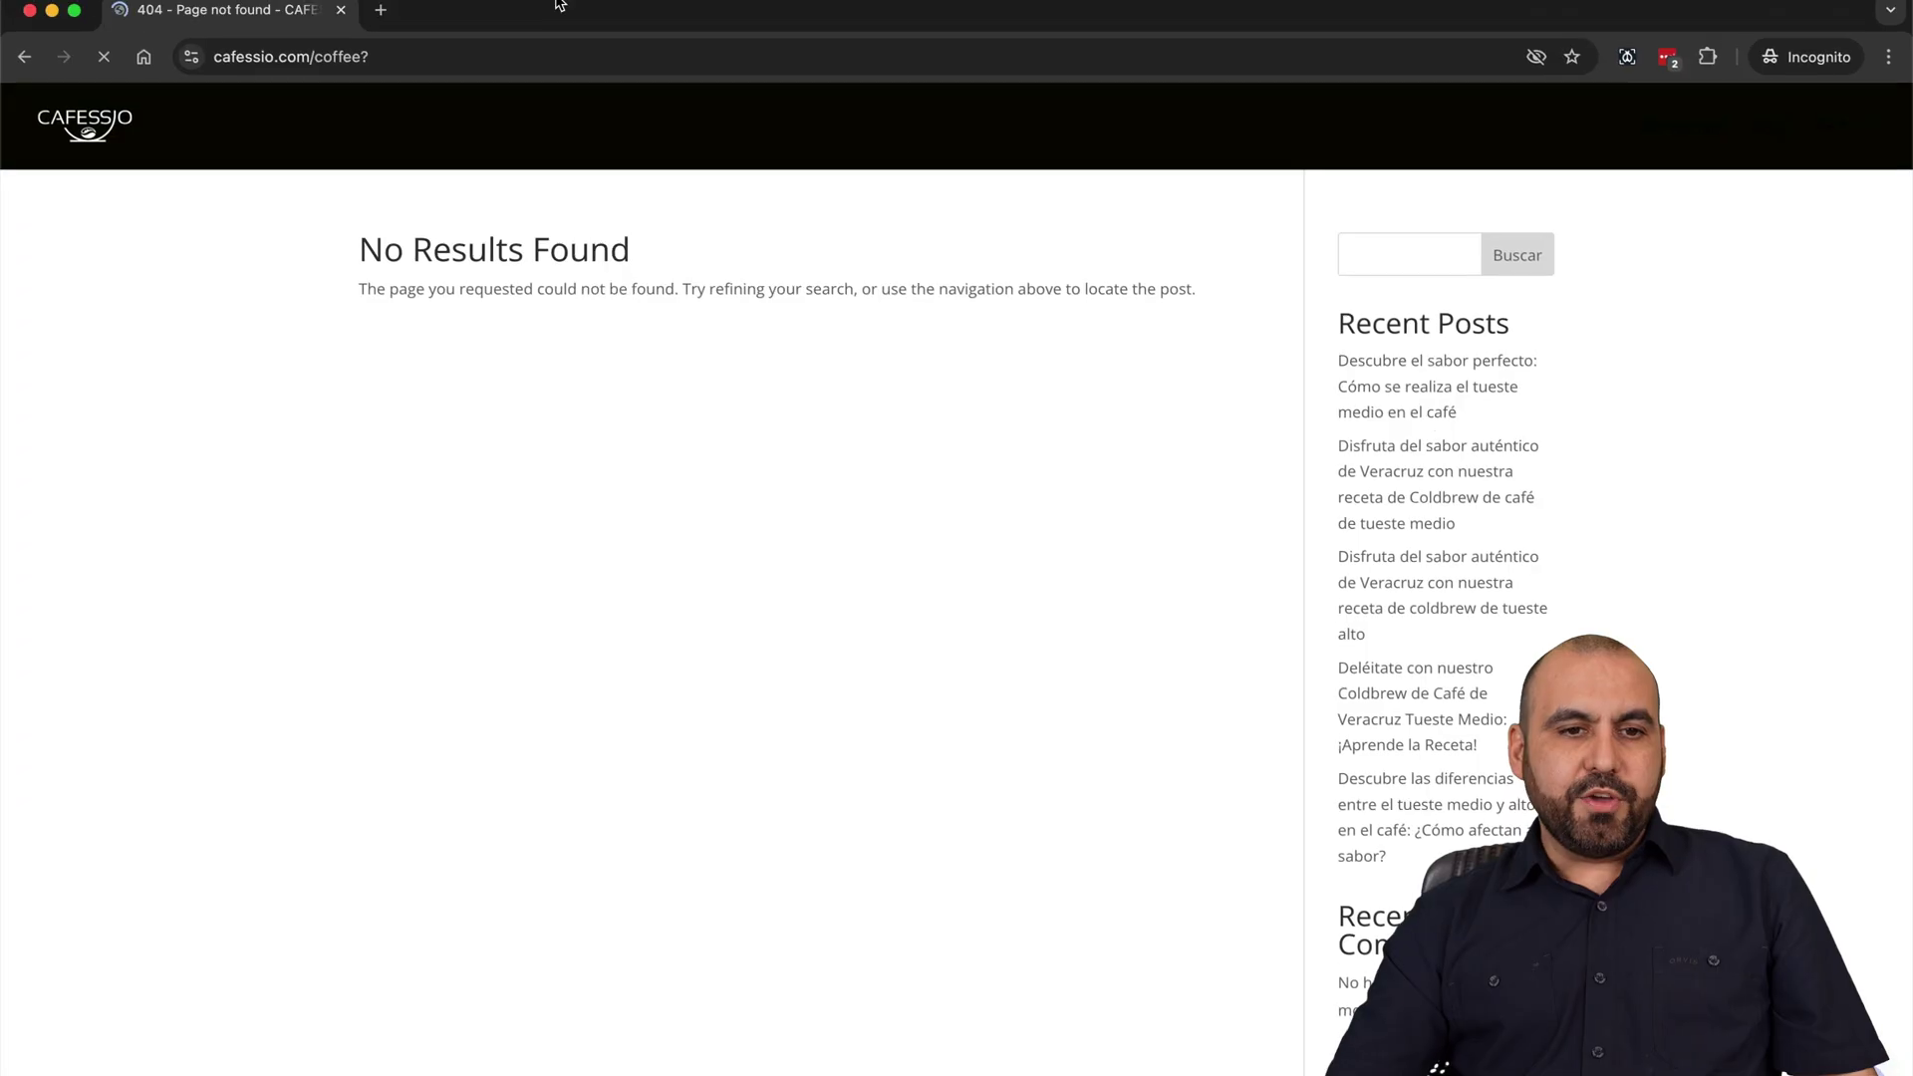
Step: Examine the coffee path in the redirected address and close the incognito window
{"action": "left_click", "coordinate": [216, 58]}
{"action": "left_click", "coordinate": [221, 58]}
{"action": "left_click_drag", "start_coordinate": [365, 57], "coordinate": [804, 68]}
{"action": "left_click", "coordinate": [804, 68]}
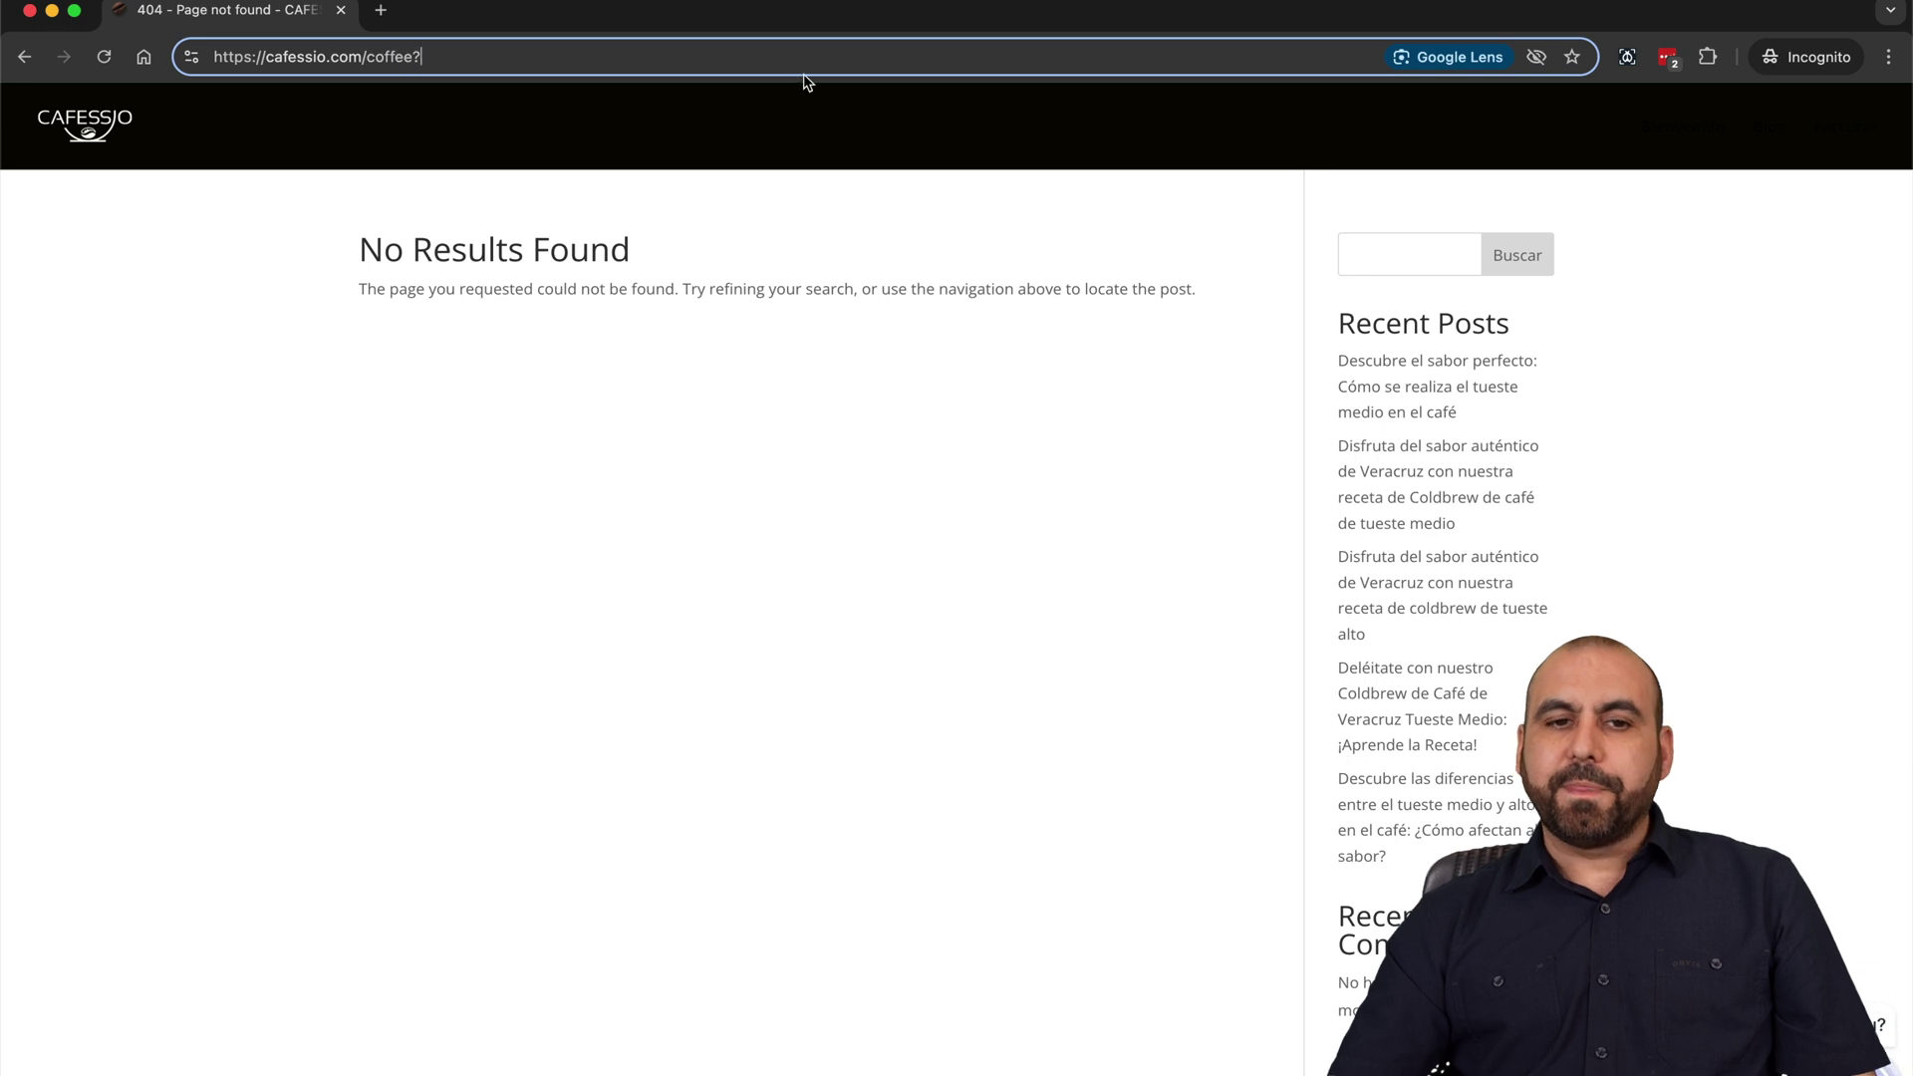
{"action": "left_click_drag", "start_coordinate": [385, 56], "coordinate": [476, 55]}
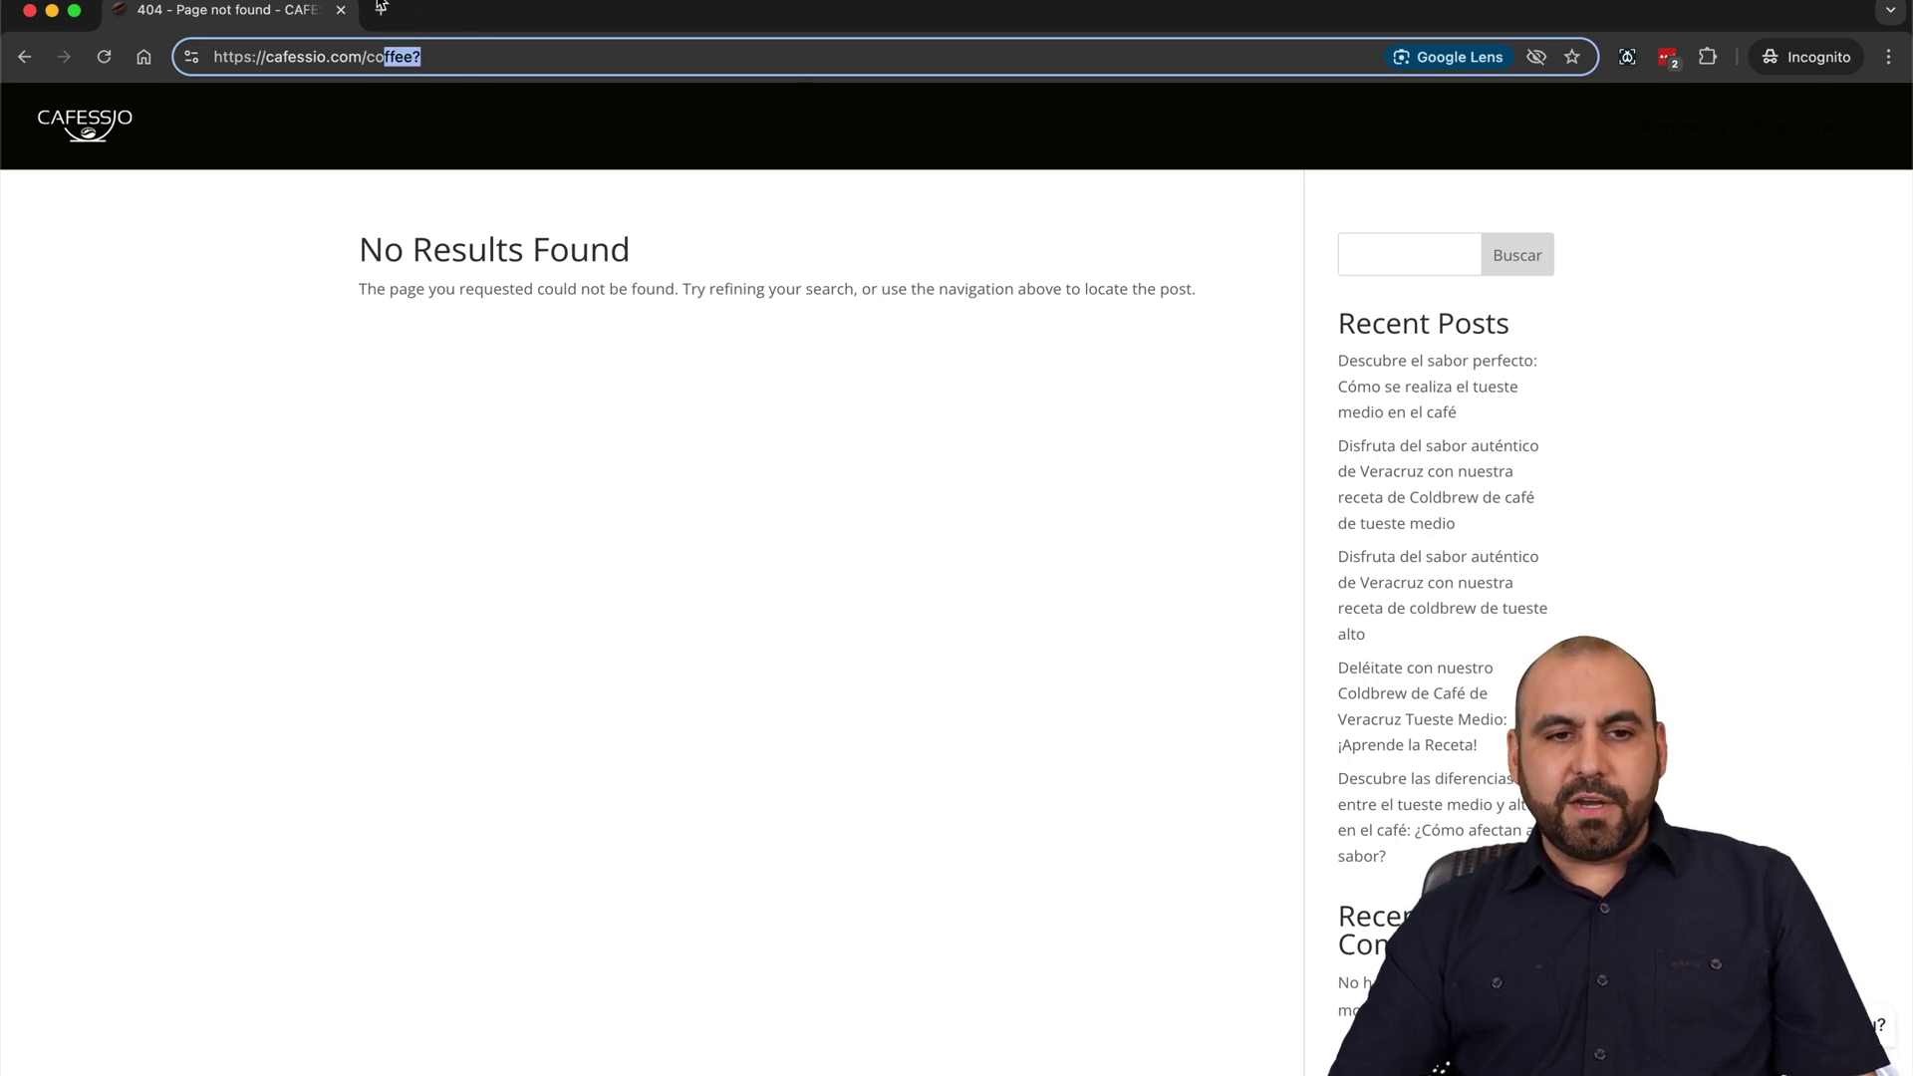
{"action": "left_click", "coordinate": [344, 10]}
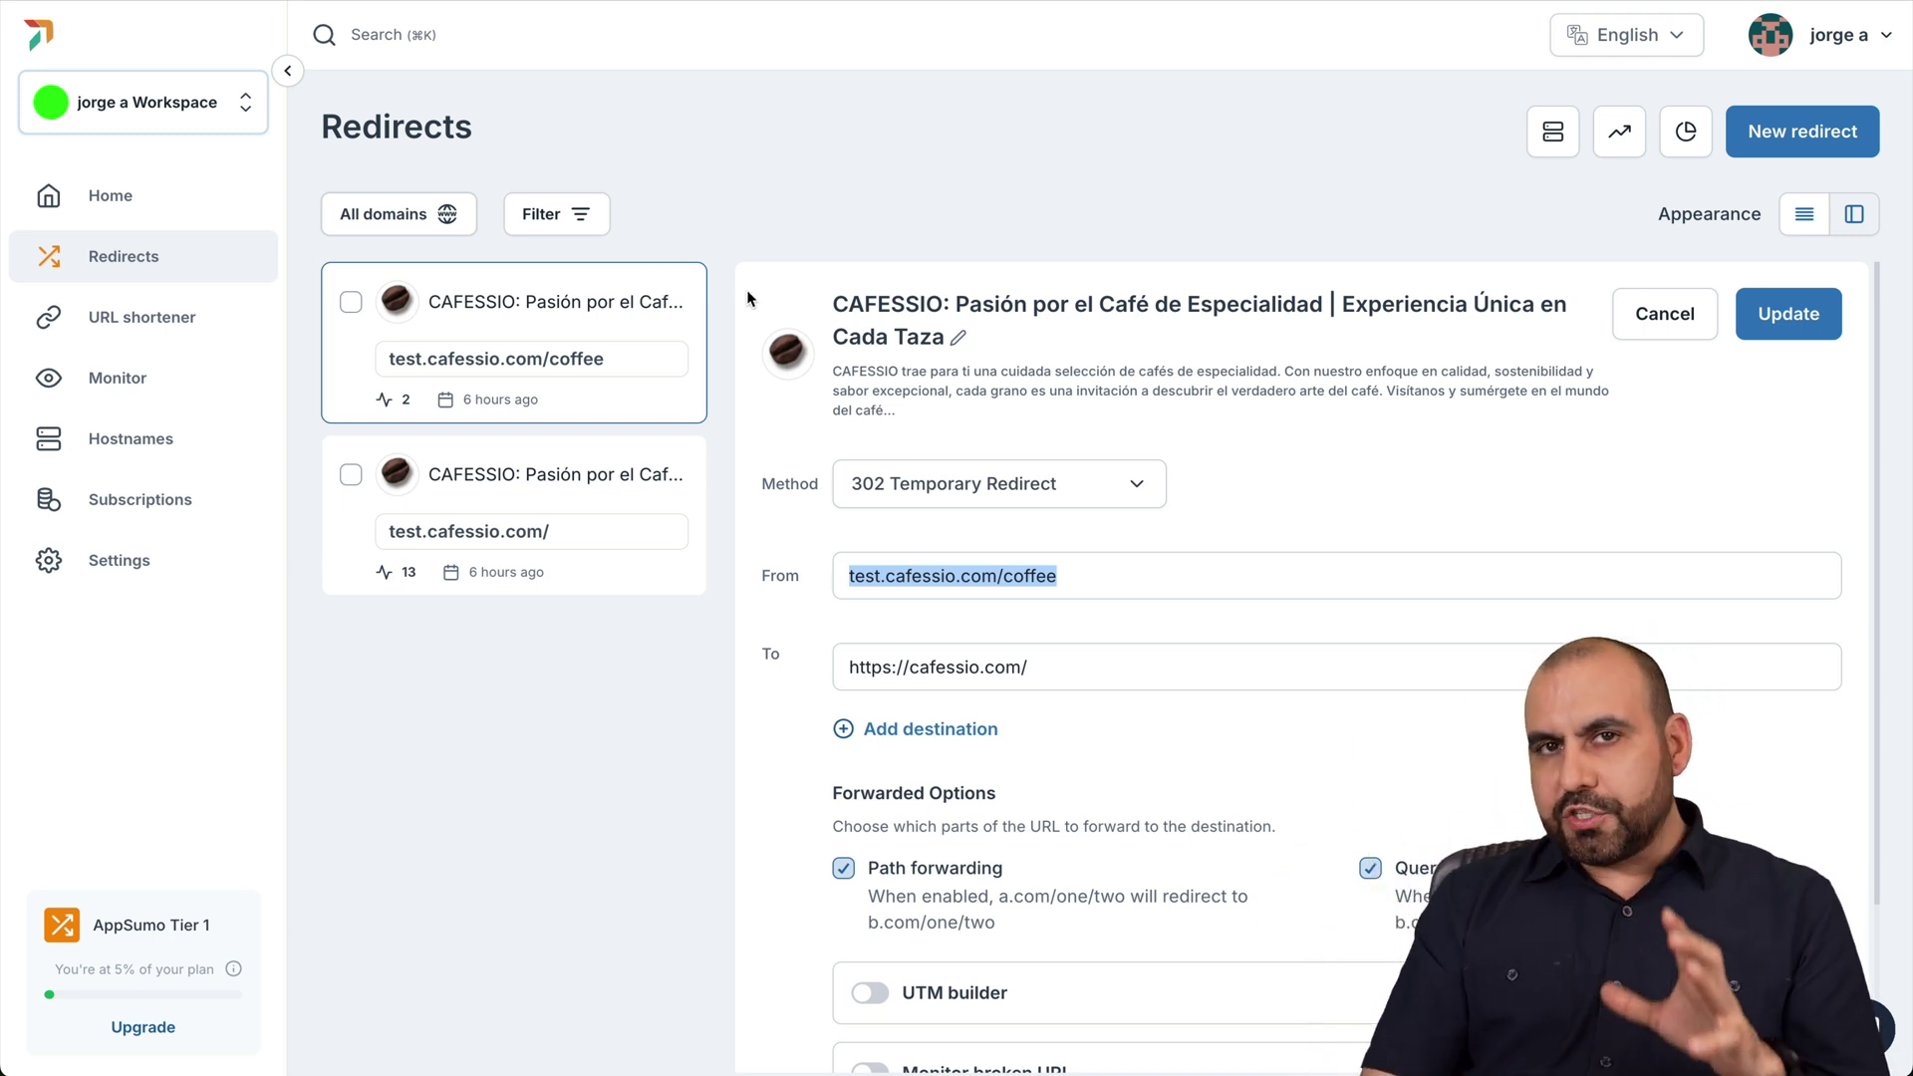
{"action": "left_click", "coordinate": [129, 319]}
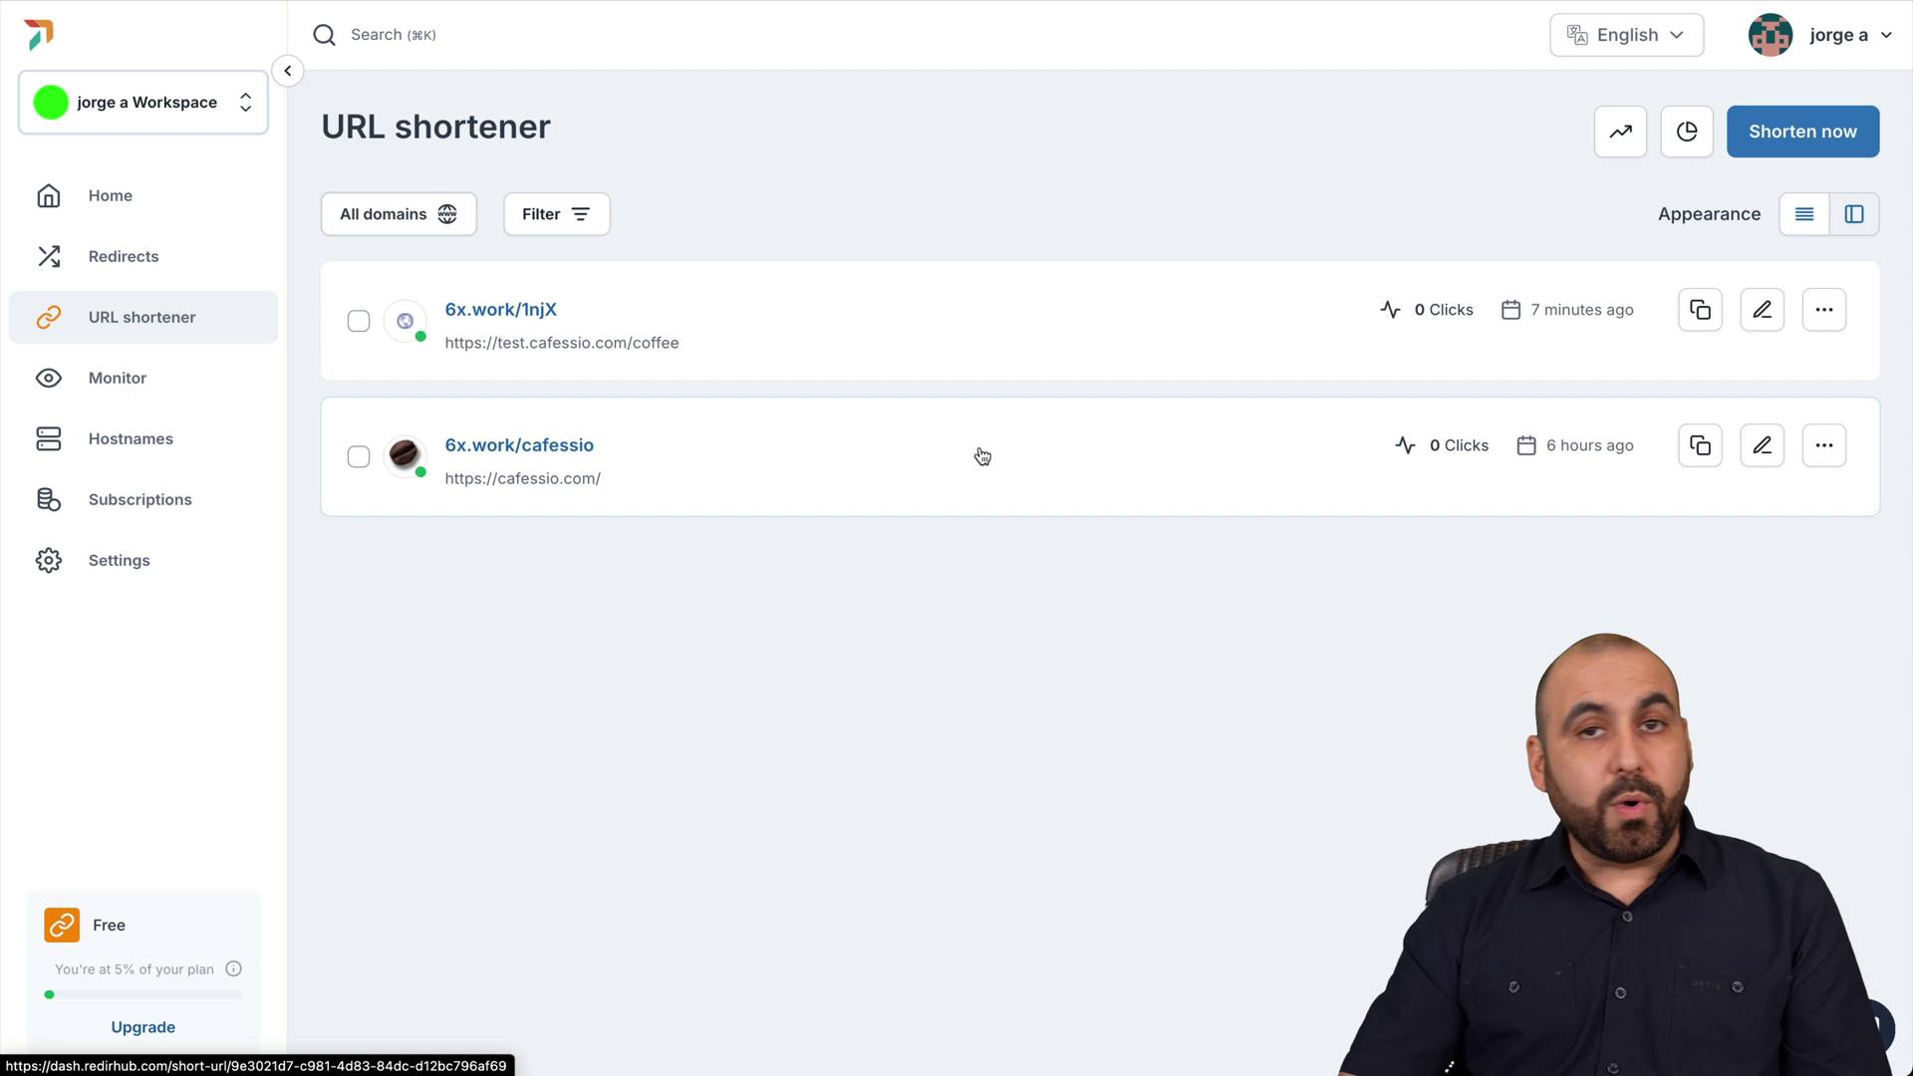
{"action": "left_click", "coordinate": [1787, 135]}
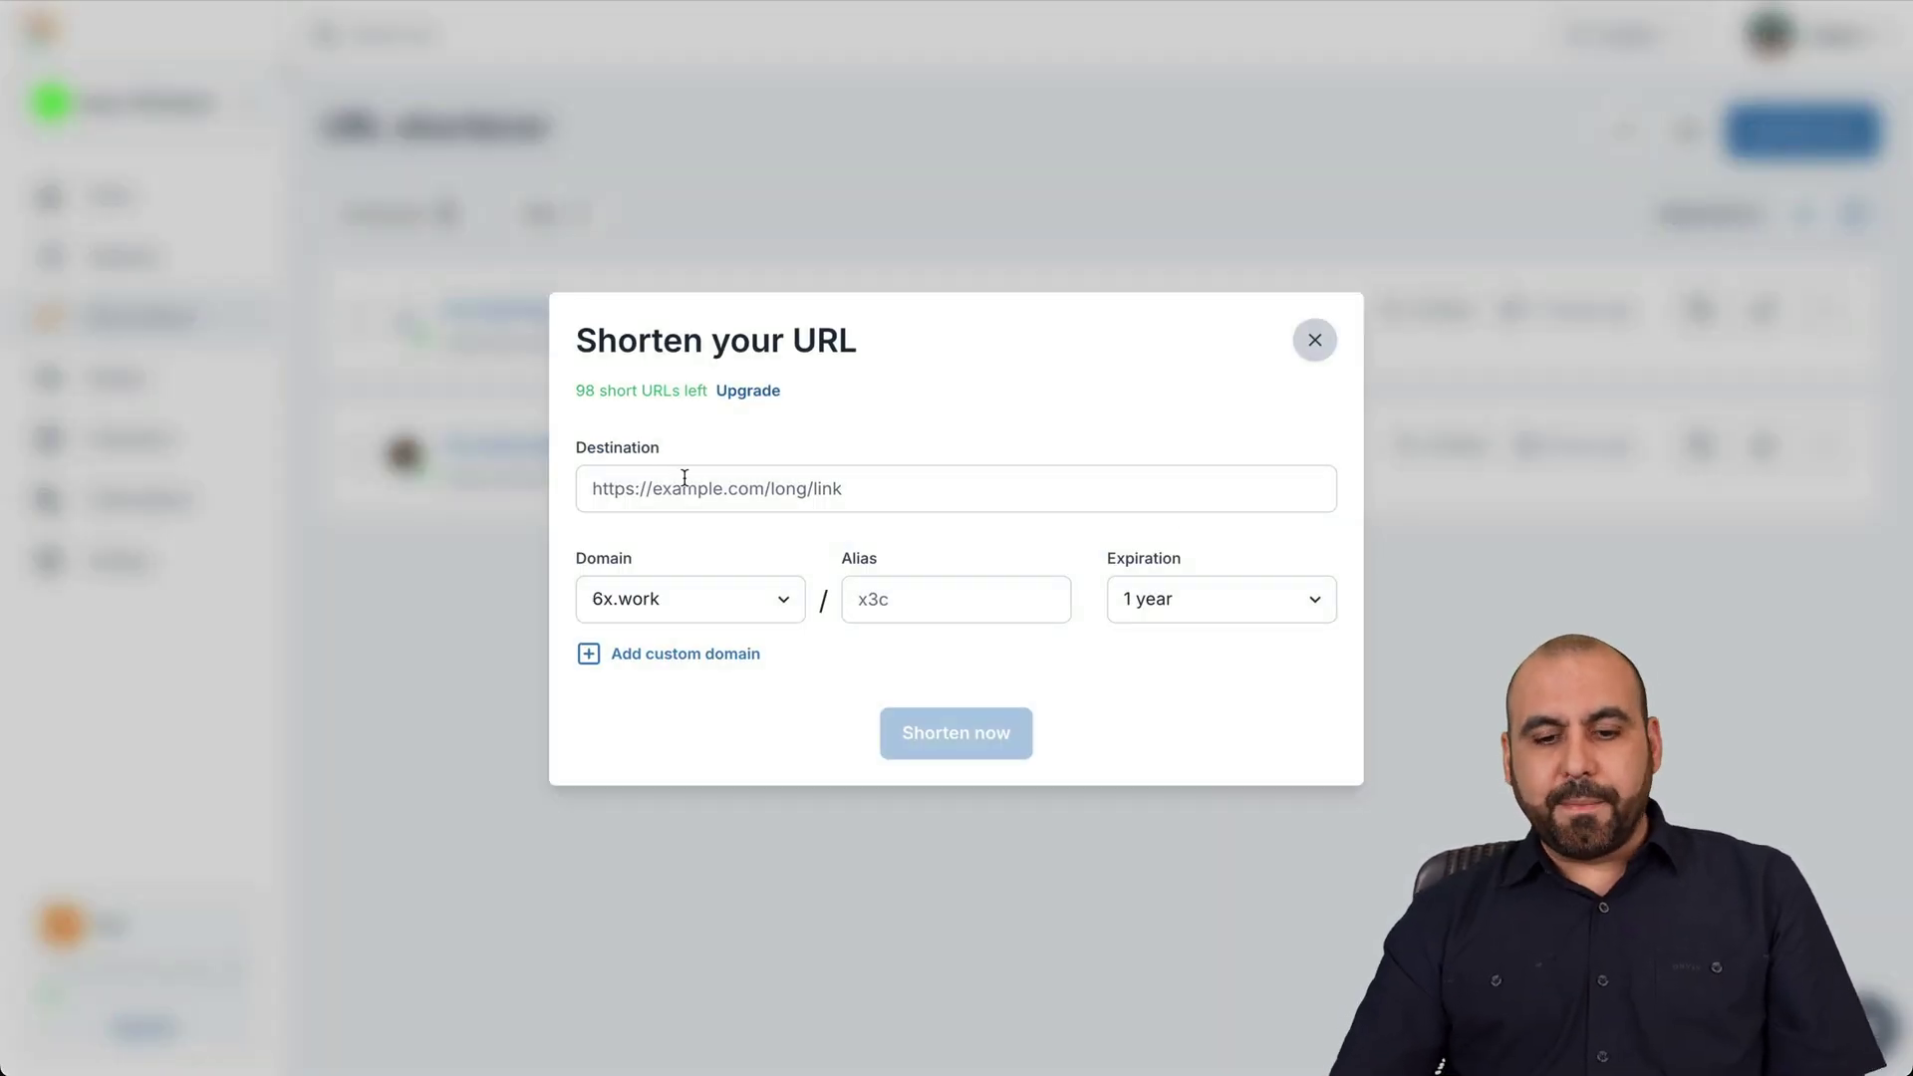
{"action": "key", "text": "ctrl+v"}
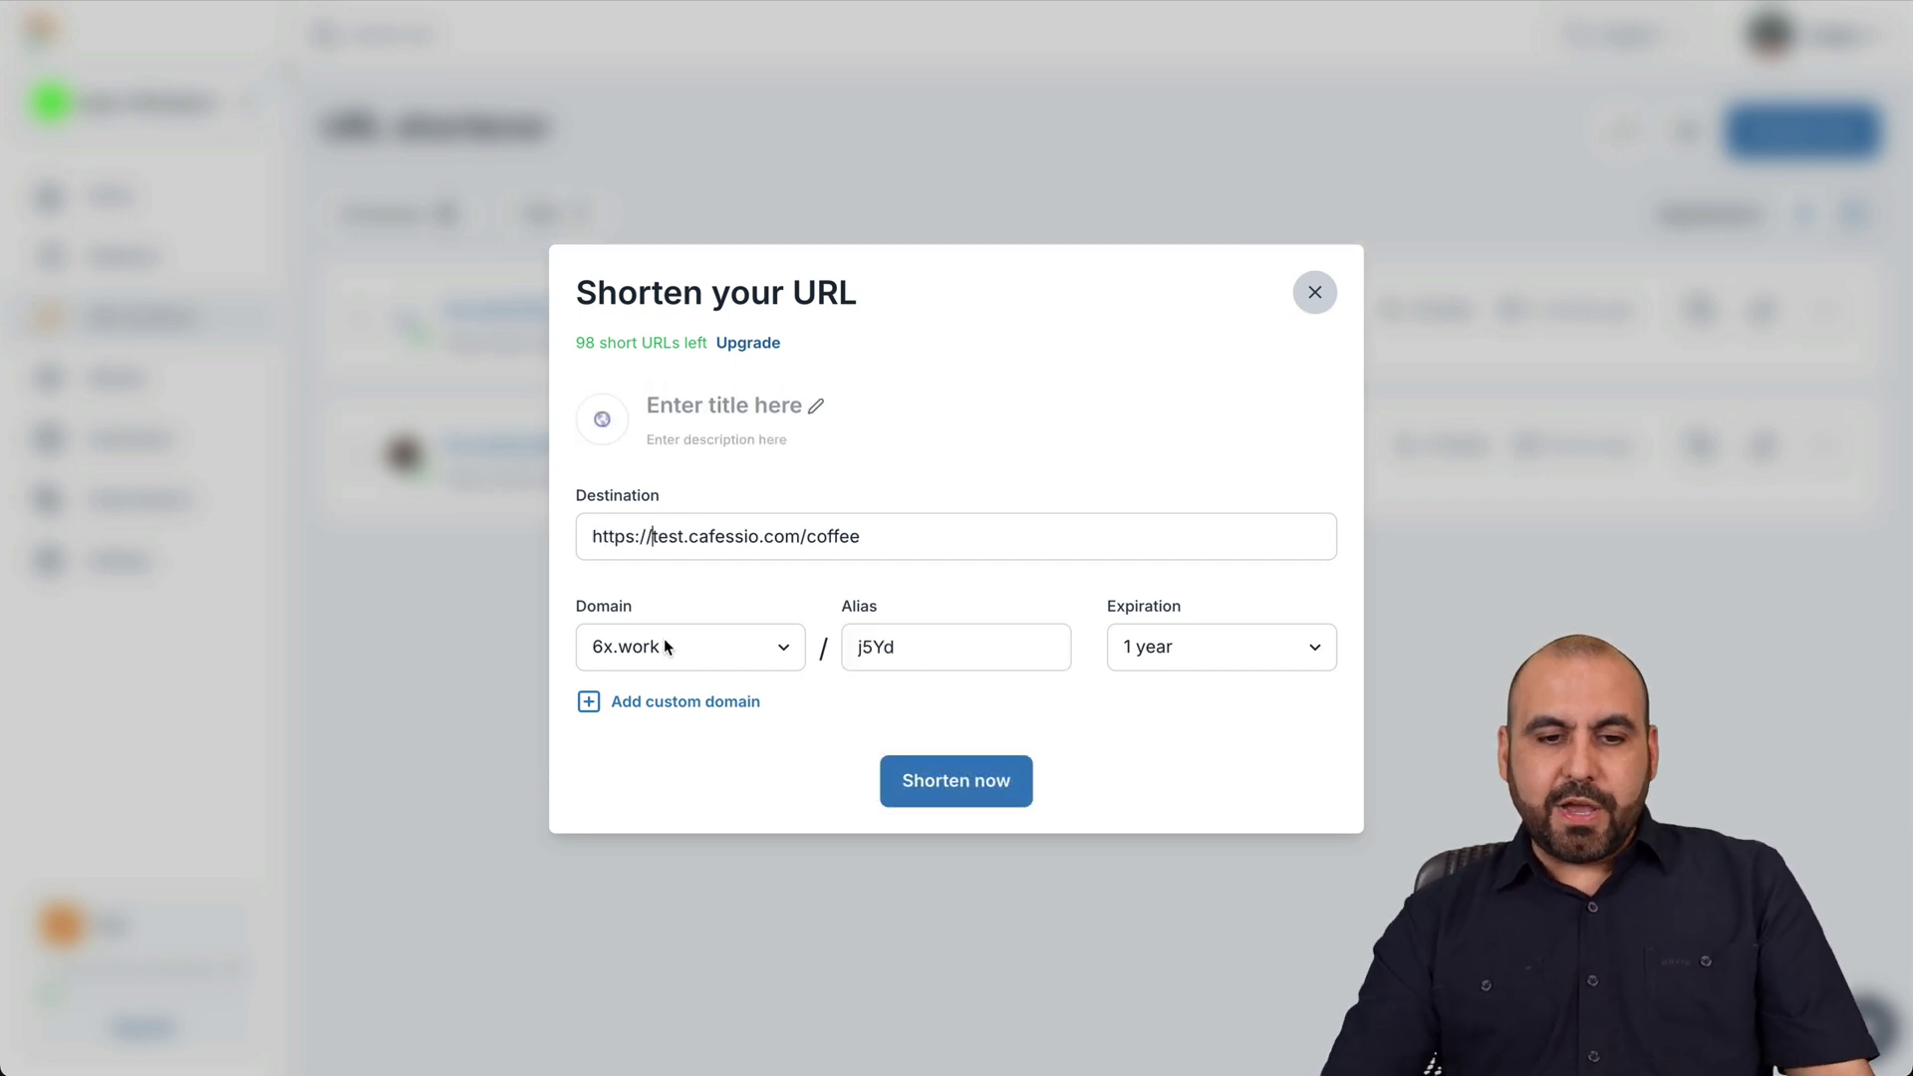
Step: Keep 6x.work as the short URL's domain, set its expiration to Permanent, and create the short link
{"action": "left_click", "coordinate": [666, 643]}
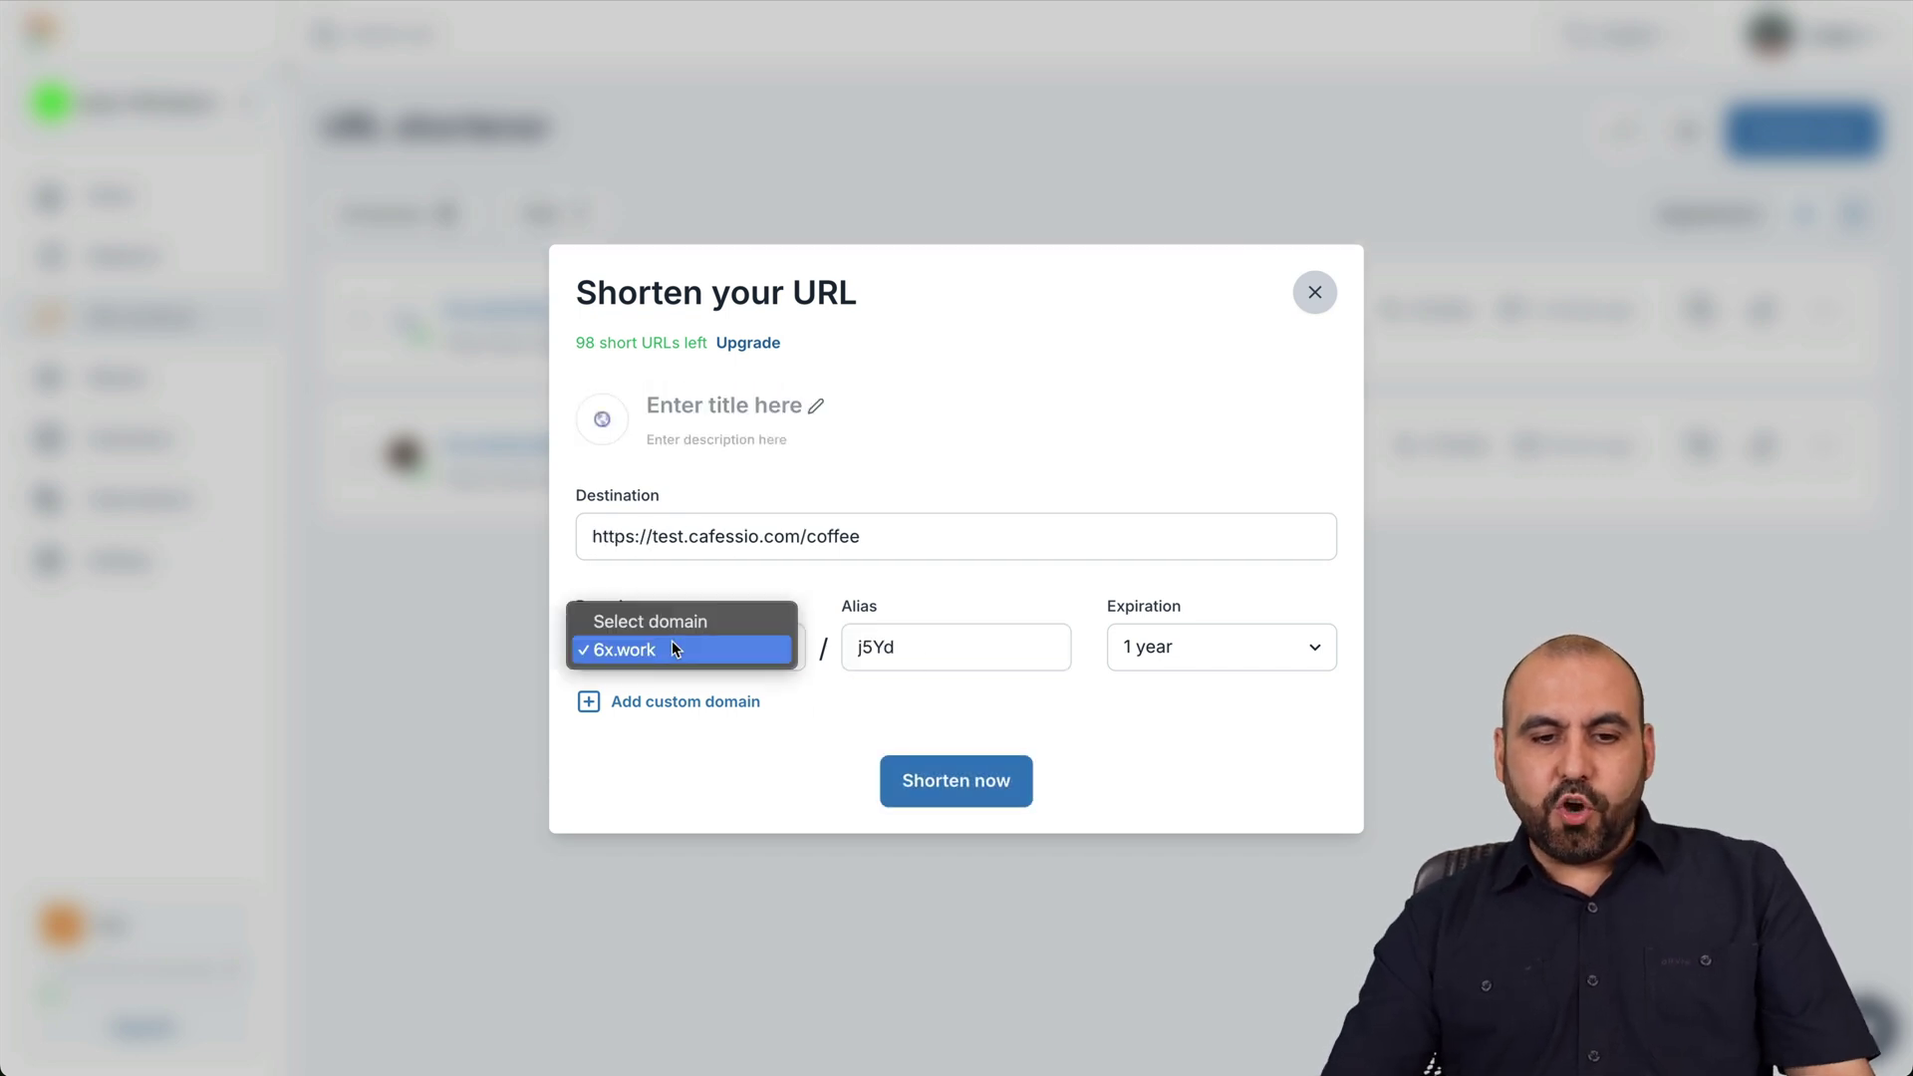
{"action": "left_click", "coordinate": [898, 694]}
{"action": "double_click", "coordinate": [903, 652]}
{"action": "left_click", "coordinate": [1281, 650]}
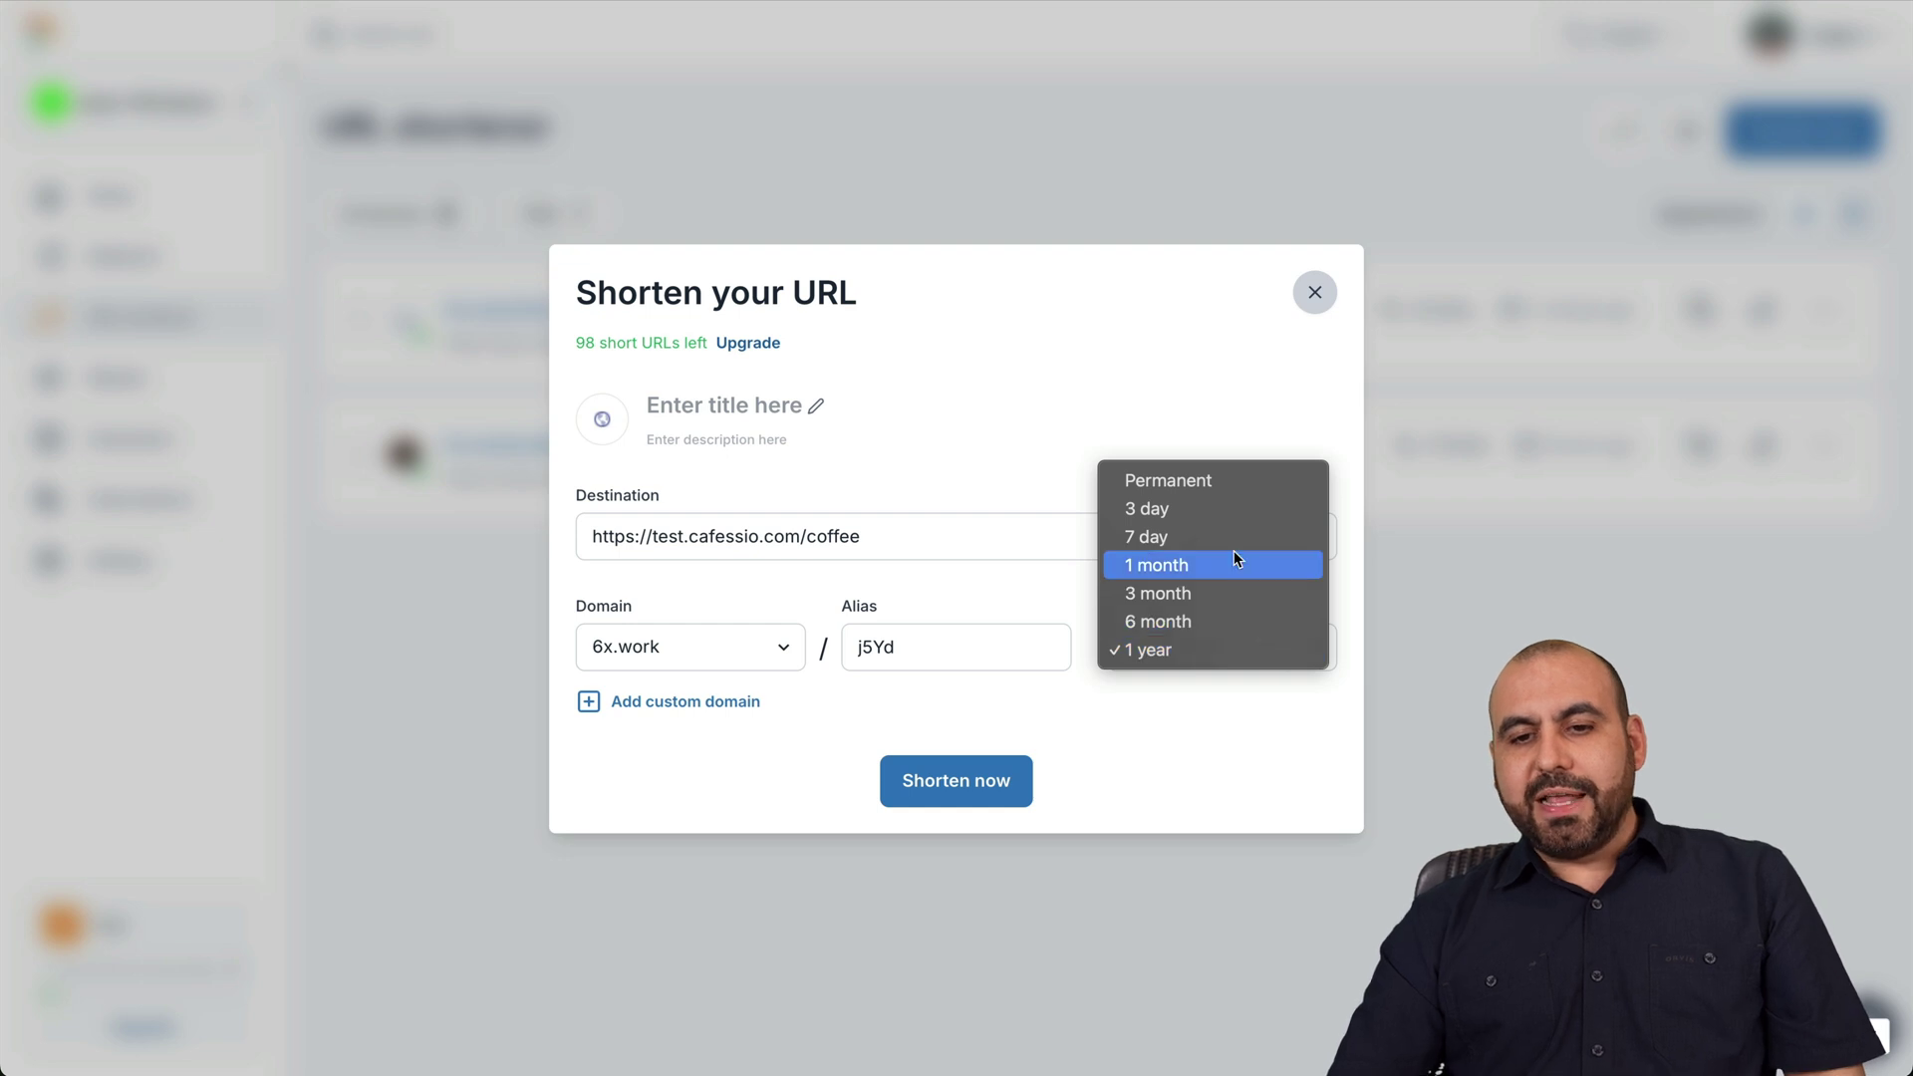
{"action": "left_click", "coordinate": [1205, 479]}
{"action": "left_click", "coordinate": [985, 783]}
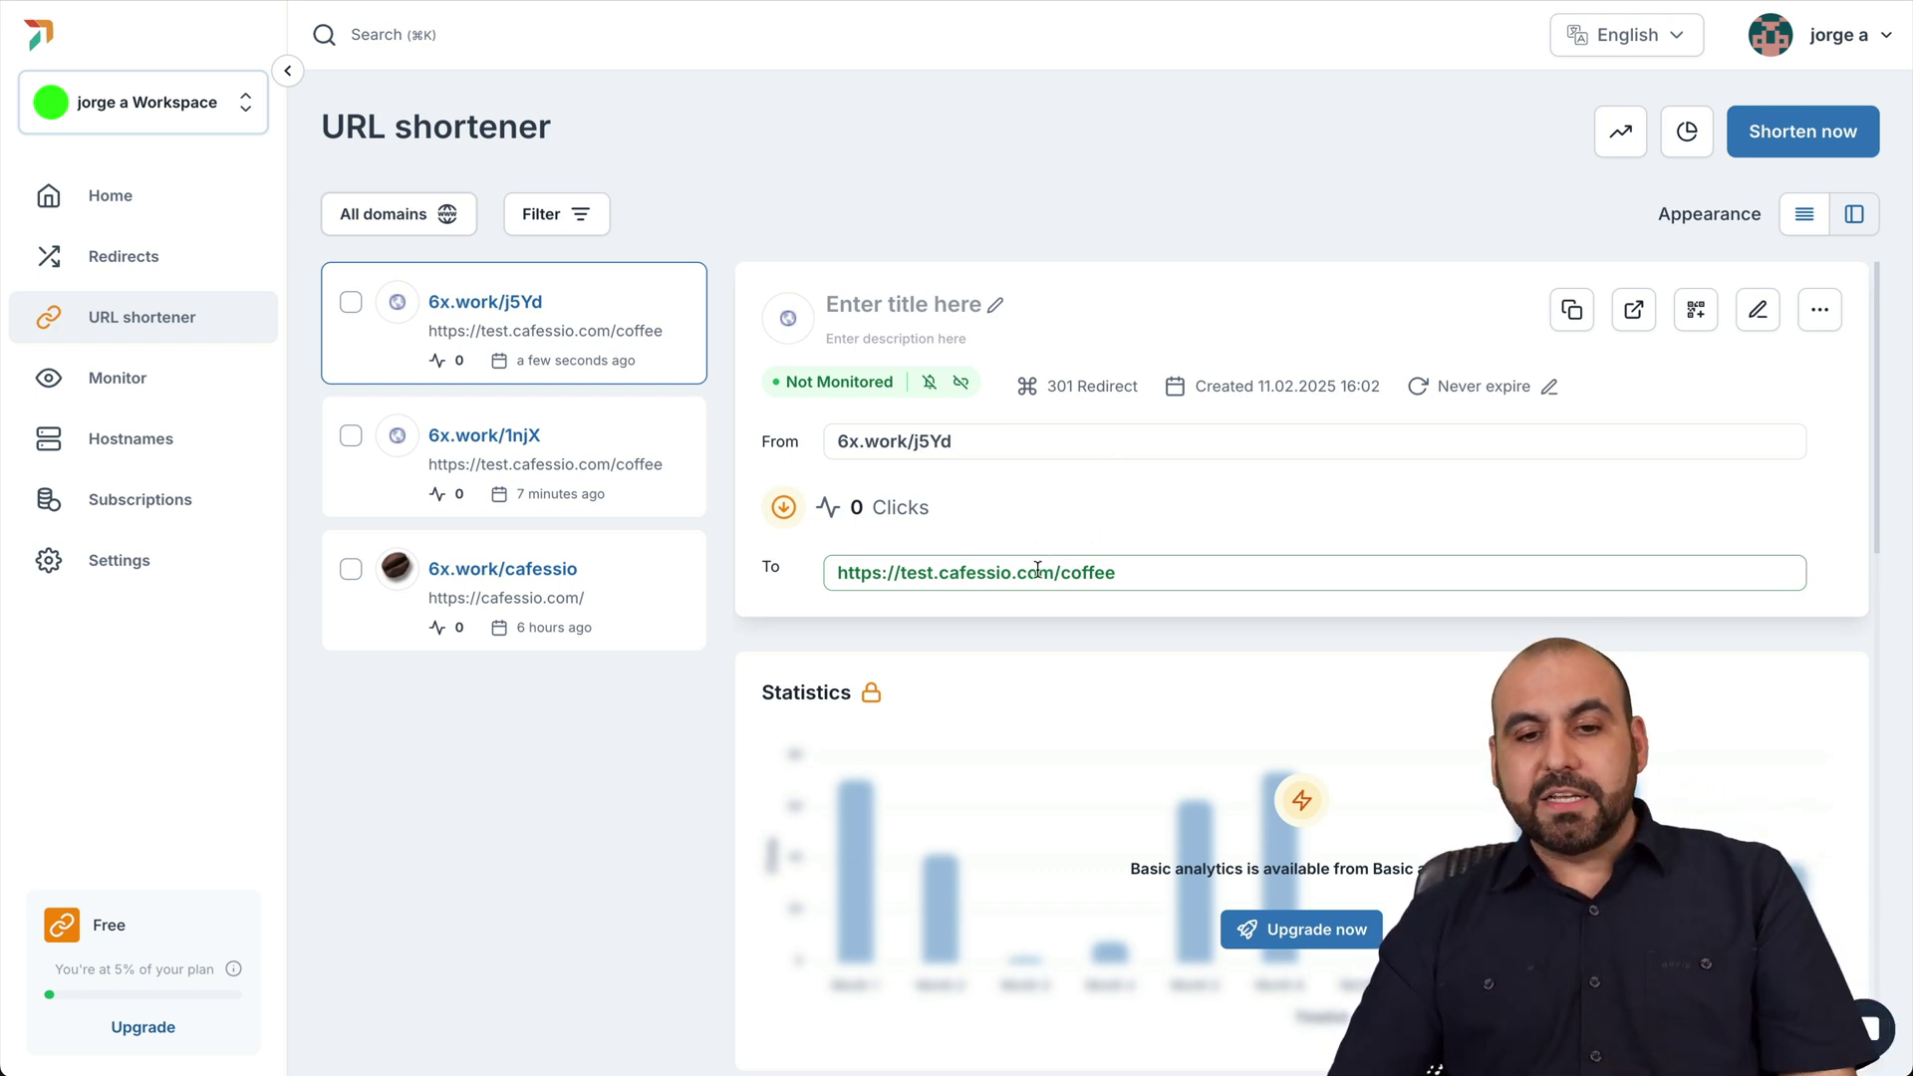
Step: Look through the new short link's analytics, including the Location, Technology, Domain, Referrer and Proto sections
{"action": "scroll", "coordinate": [1114, 531], "scroll_direction": "down", "scroll_amount": 10}
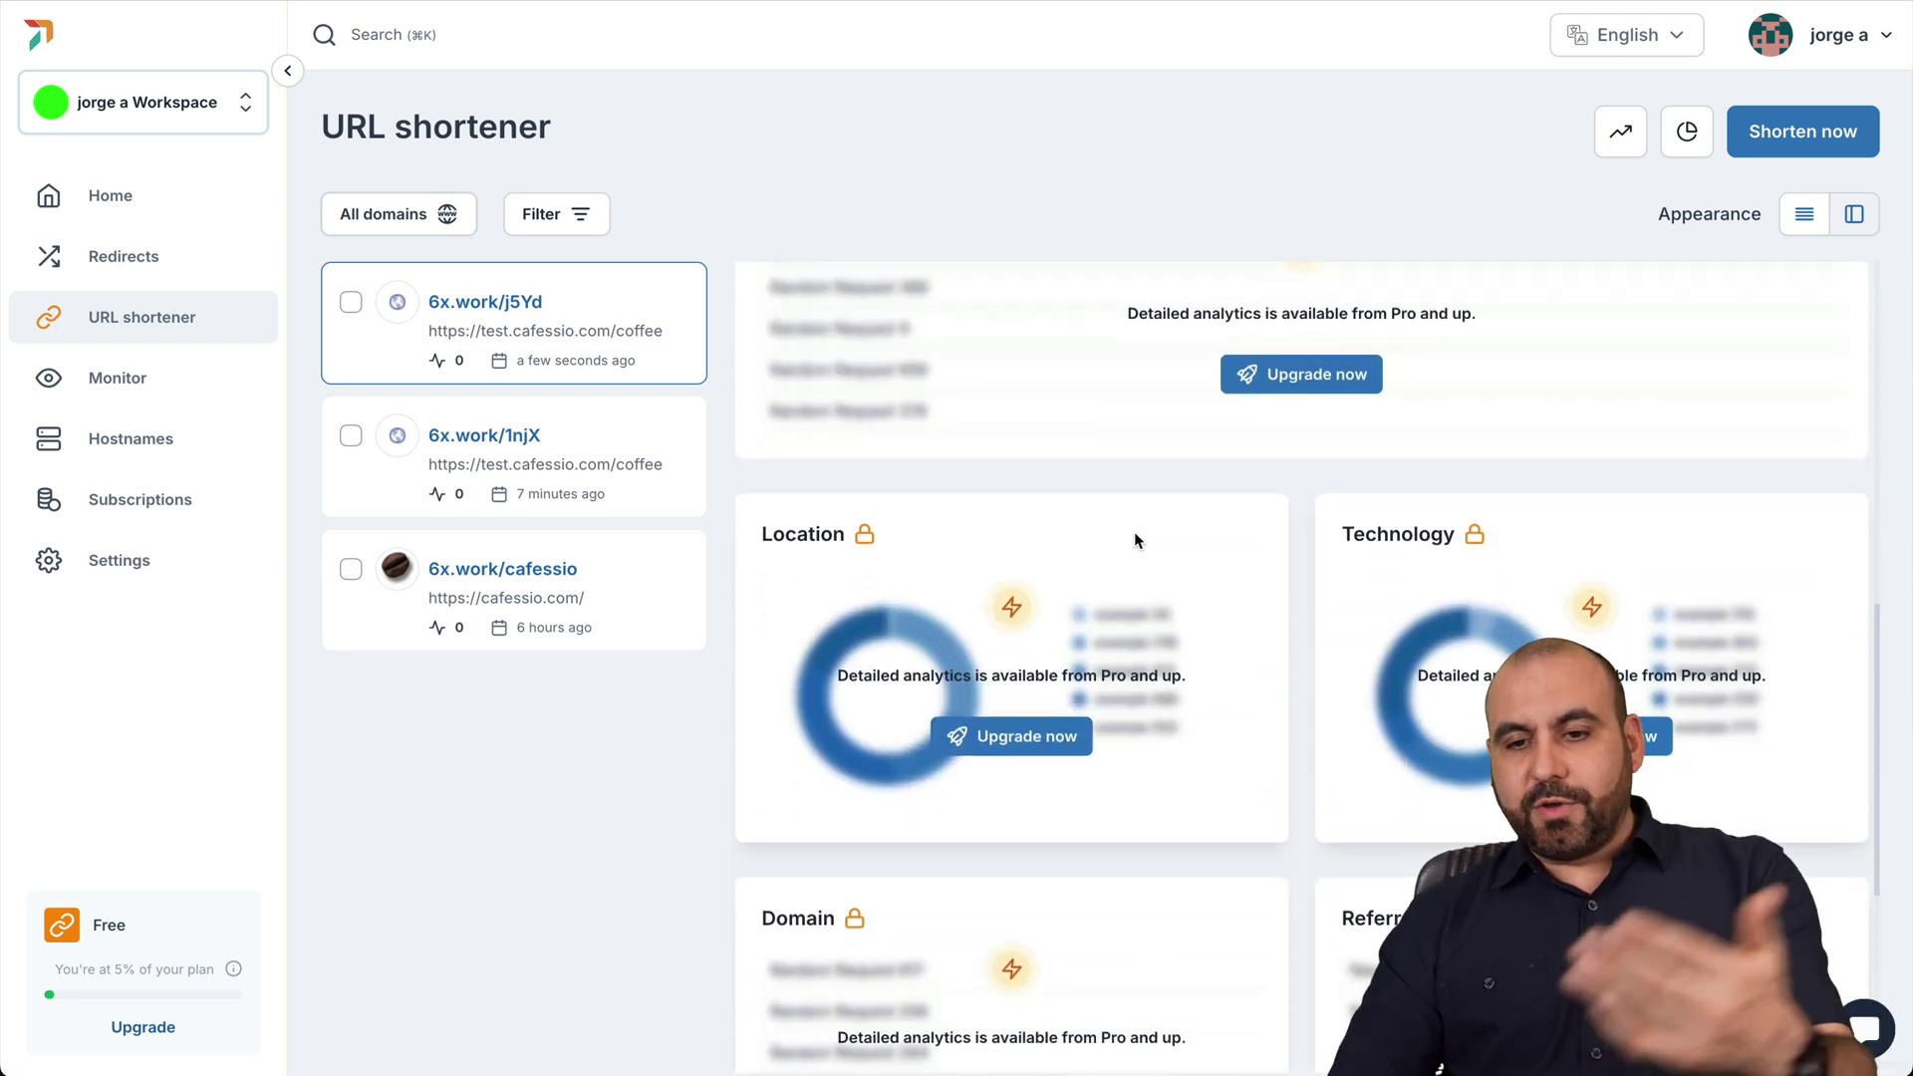
{"action": "scroll", "coordinate": [1134, 530], "scroll_direction": "down", "scroll_amount": 3}
{"action": "scroll", "coordinate": [1295, 772], "scroll_direction": "down", "scroll_amount": 1}
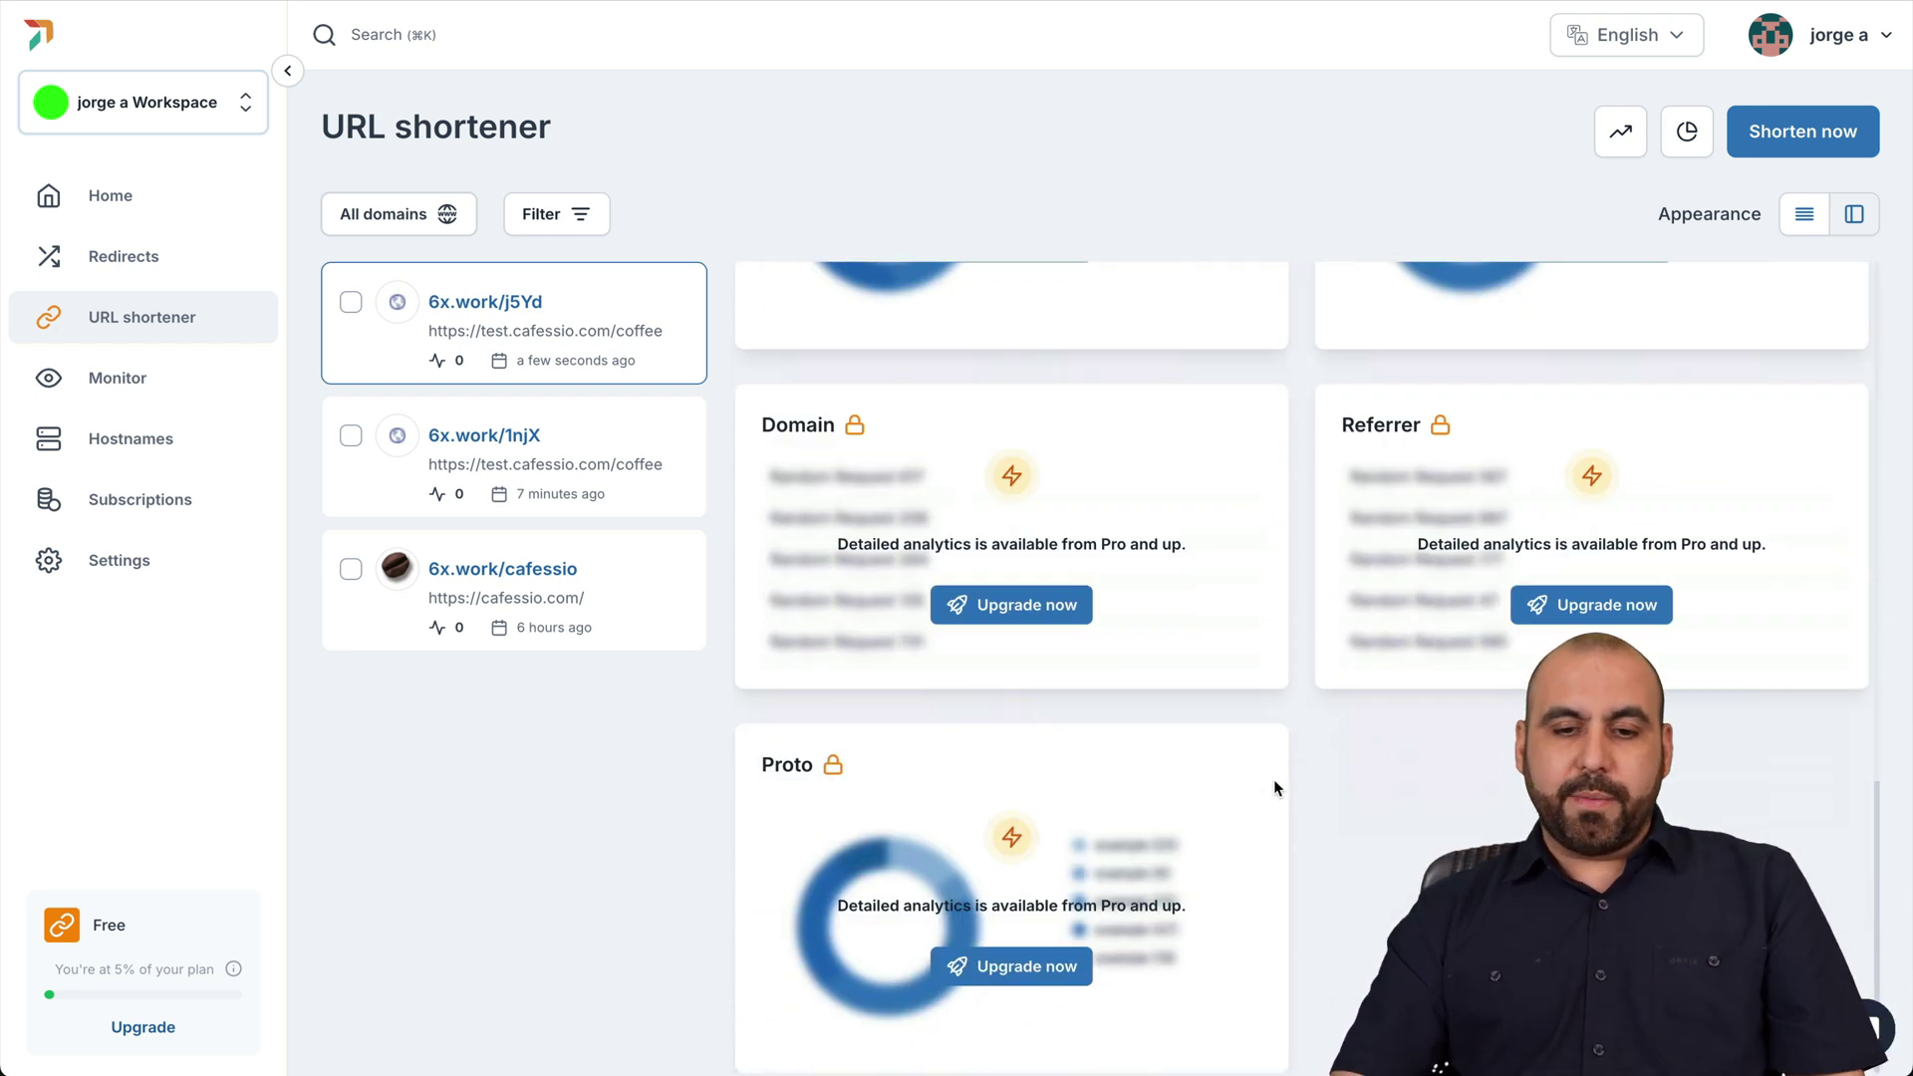
{"action": "scroll", "coordinate": [1273, 779], "scroll_direction": "up", "scroll_amount": 15}
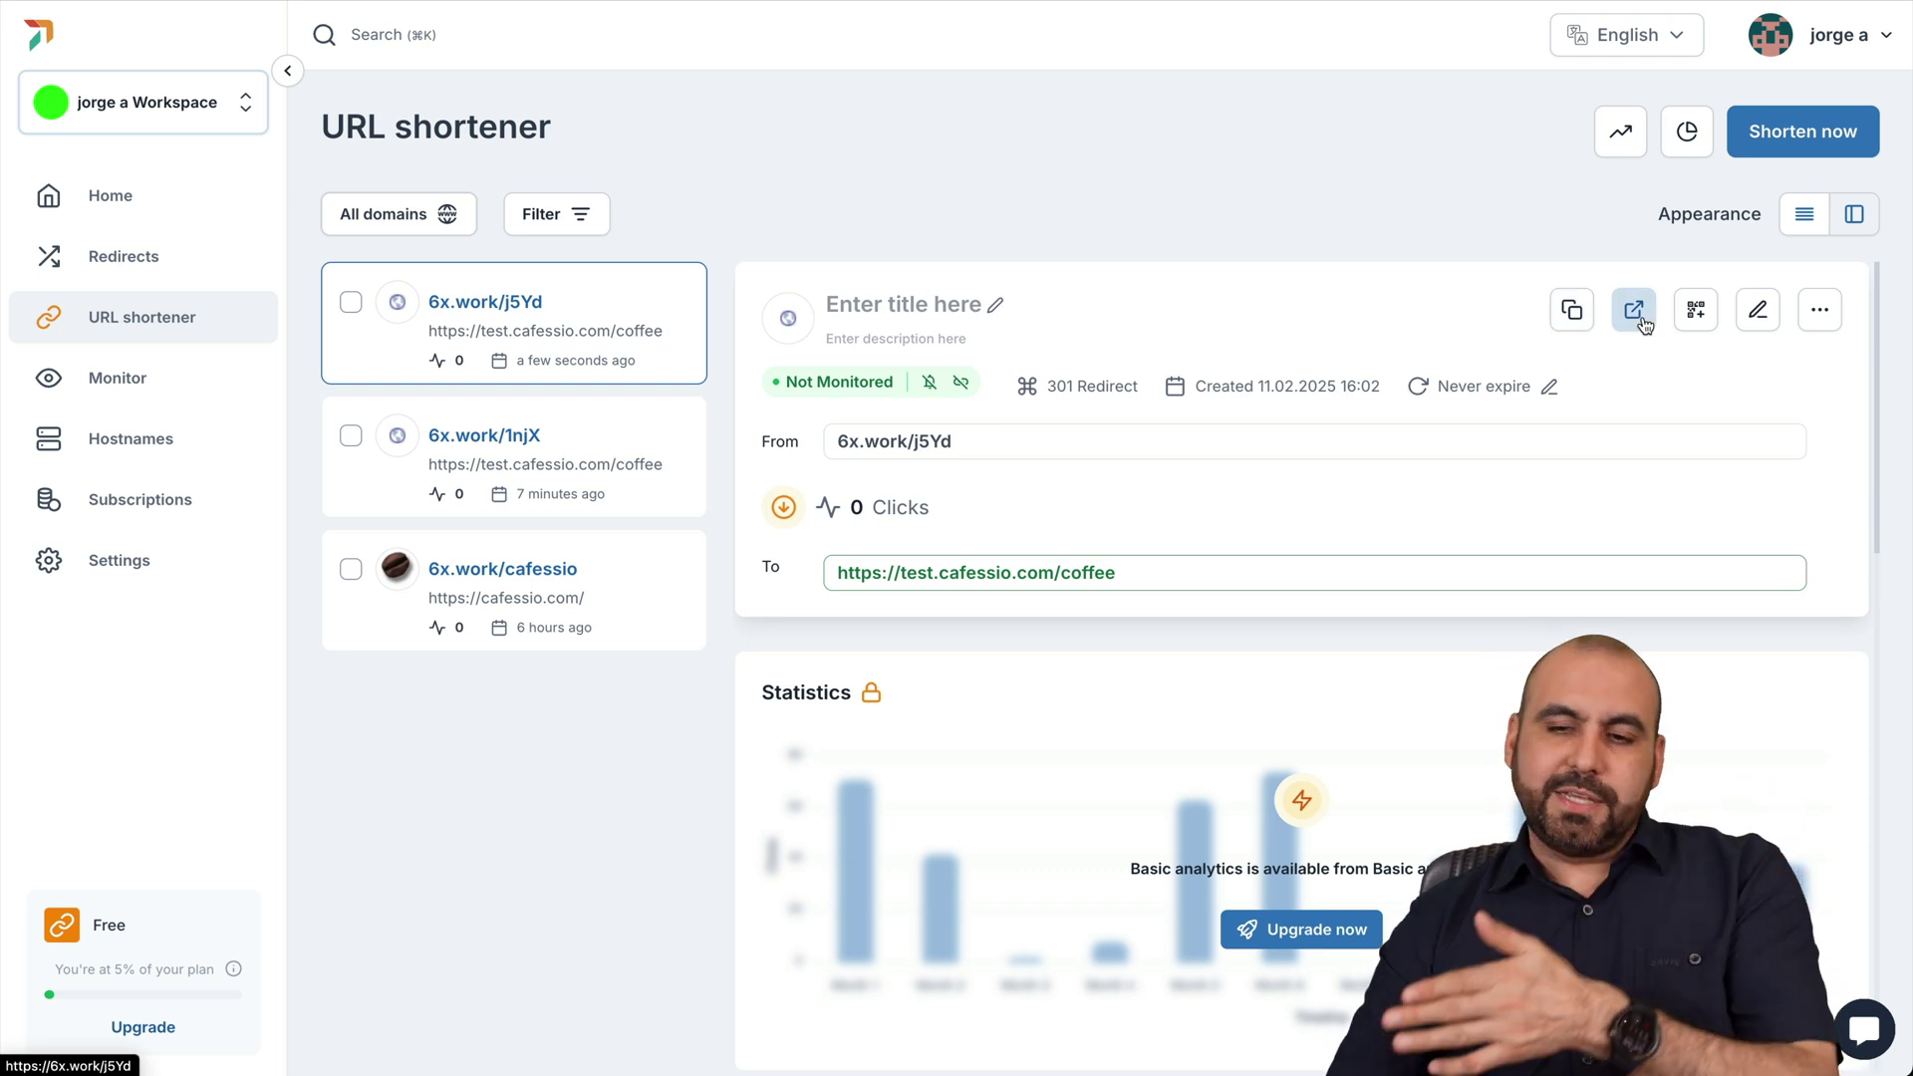
Step: Show the QR code of the 6x.work/j5Yd short link and look over its additional actions
{"action": "left_click", "coordinate": [1697, 316]}
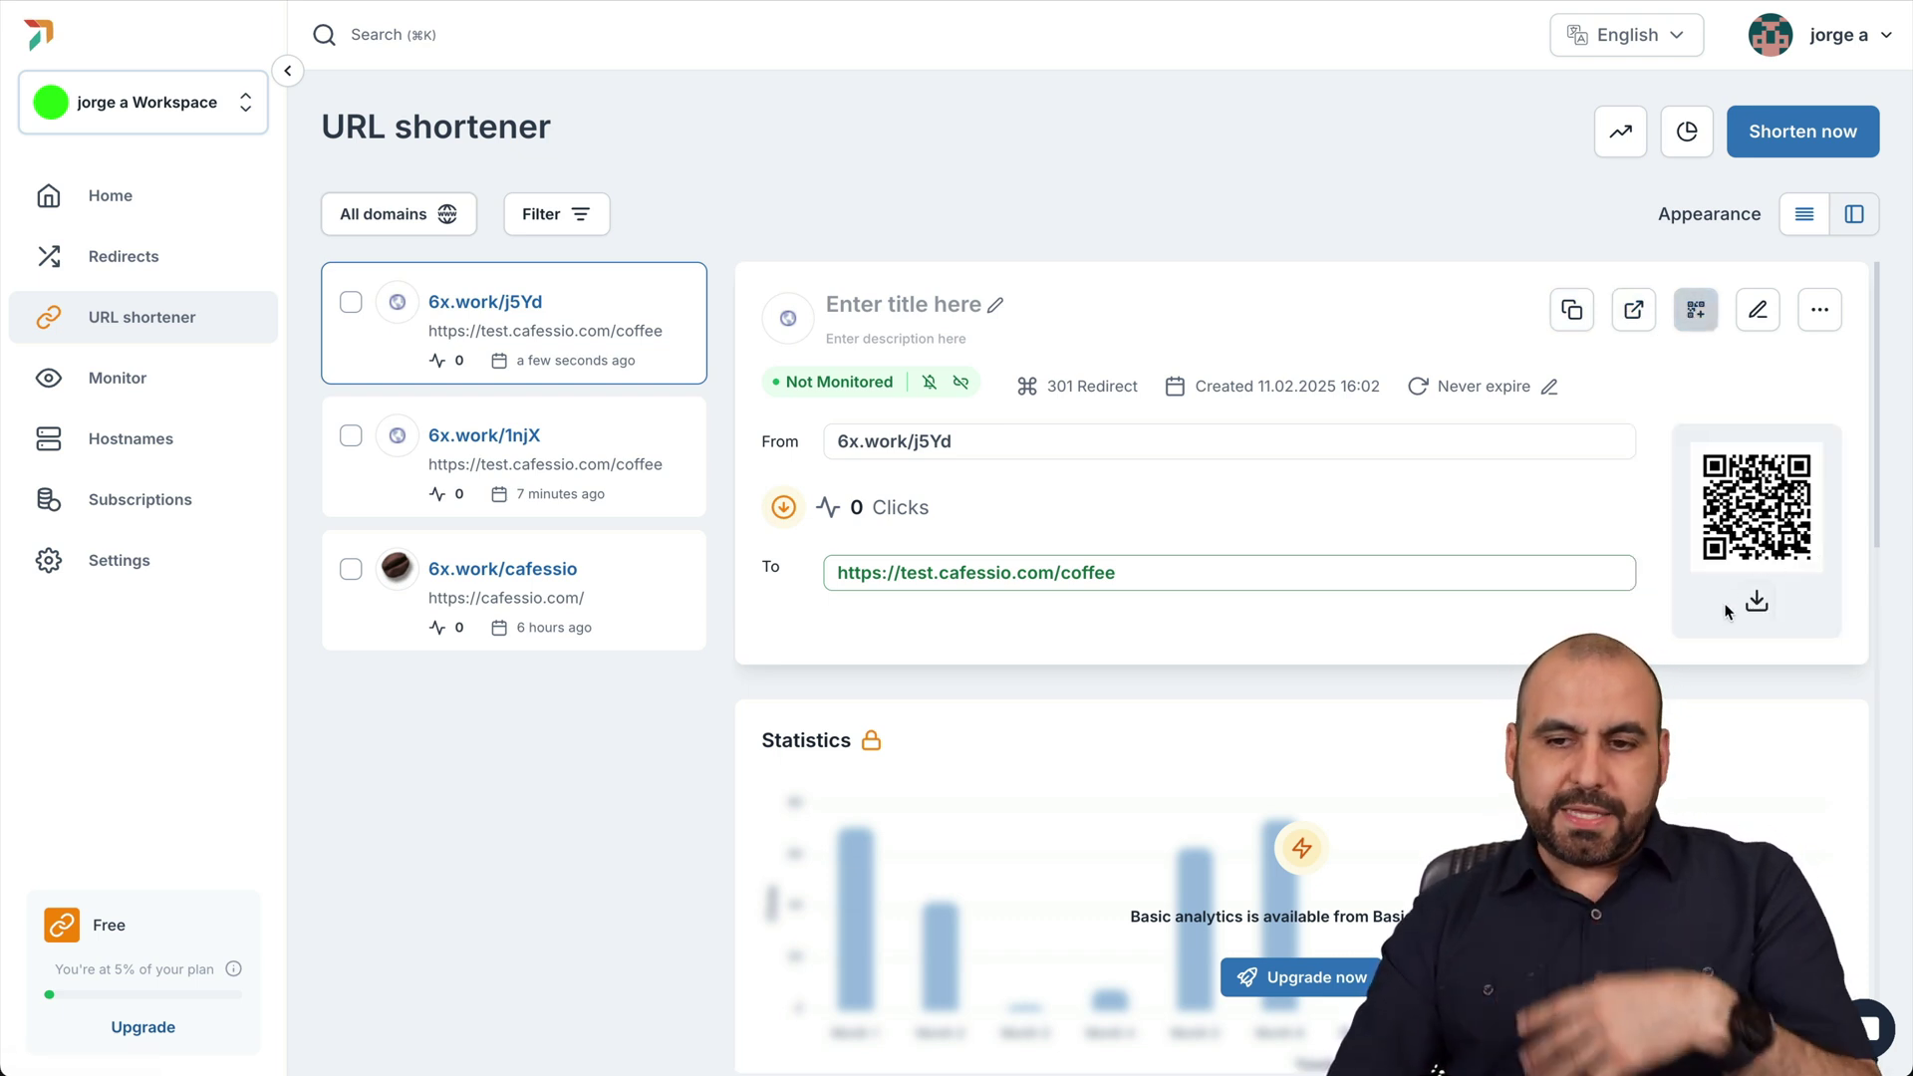
{"action": "left_click", "coordinate": [1805, 315]}
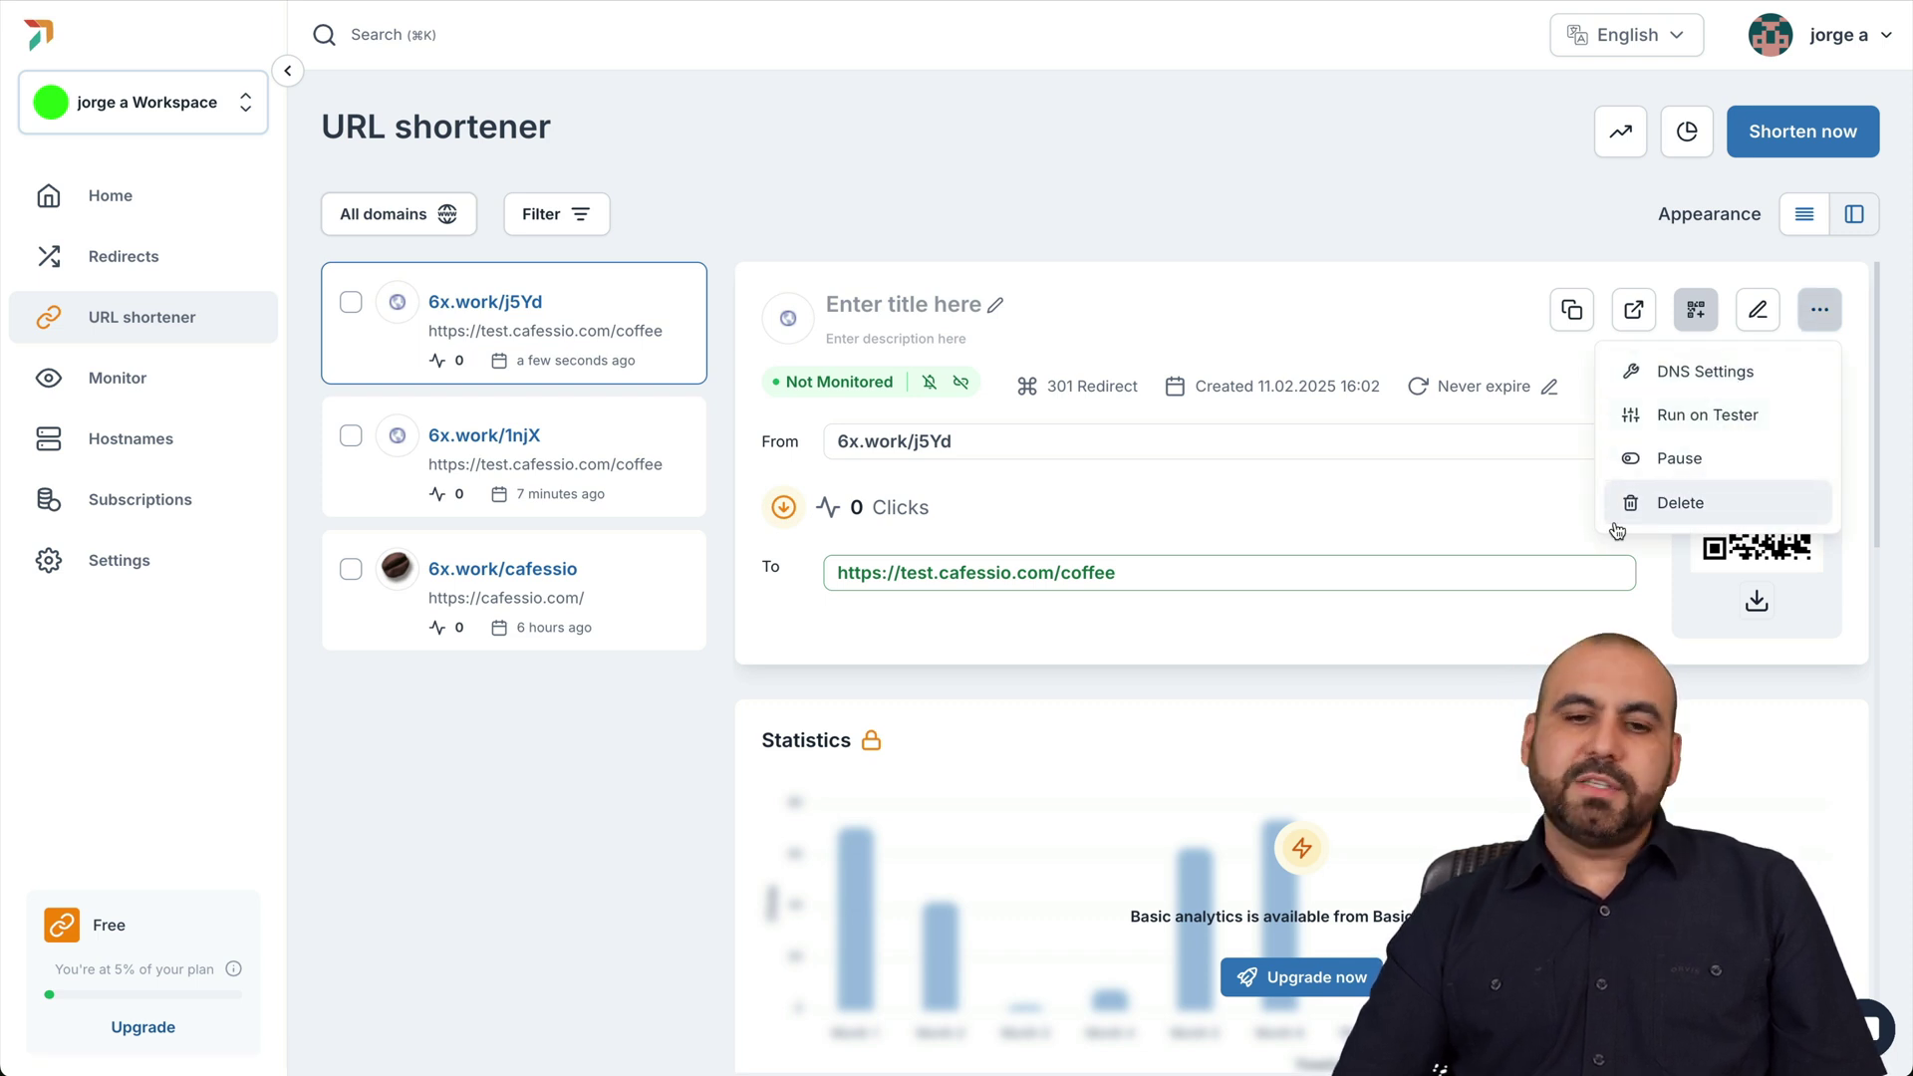
{"action": "left_click", "coordinate": [811, 673]}
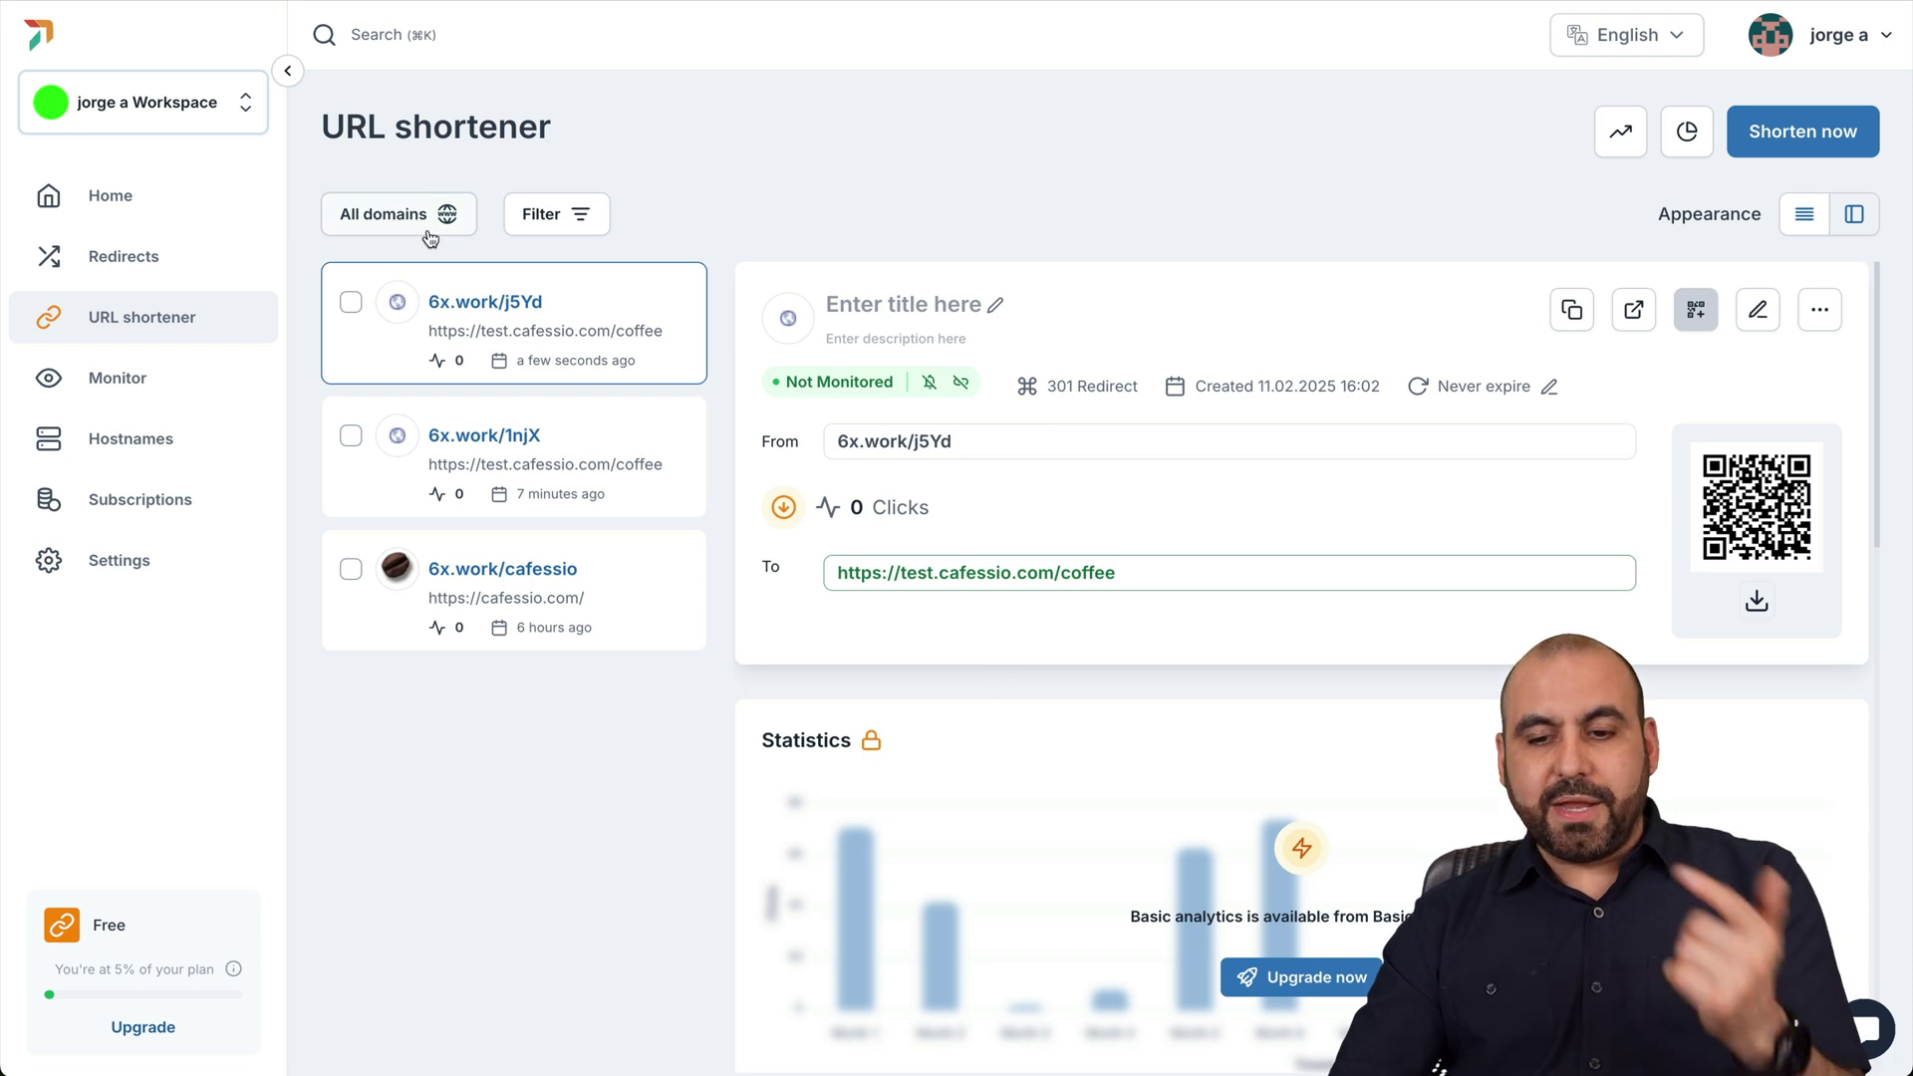
Step: Start a new monitoring setup and enable the HTTP monitor, WeChat block monitor and QQ block monitor
{"action": "left_click", "coordinate": [195, 379]}
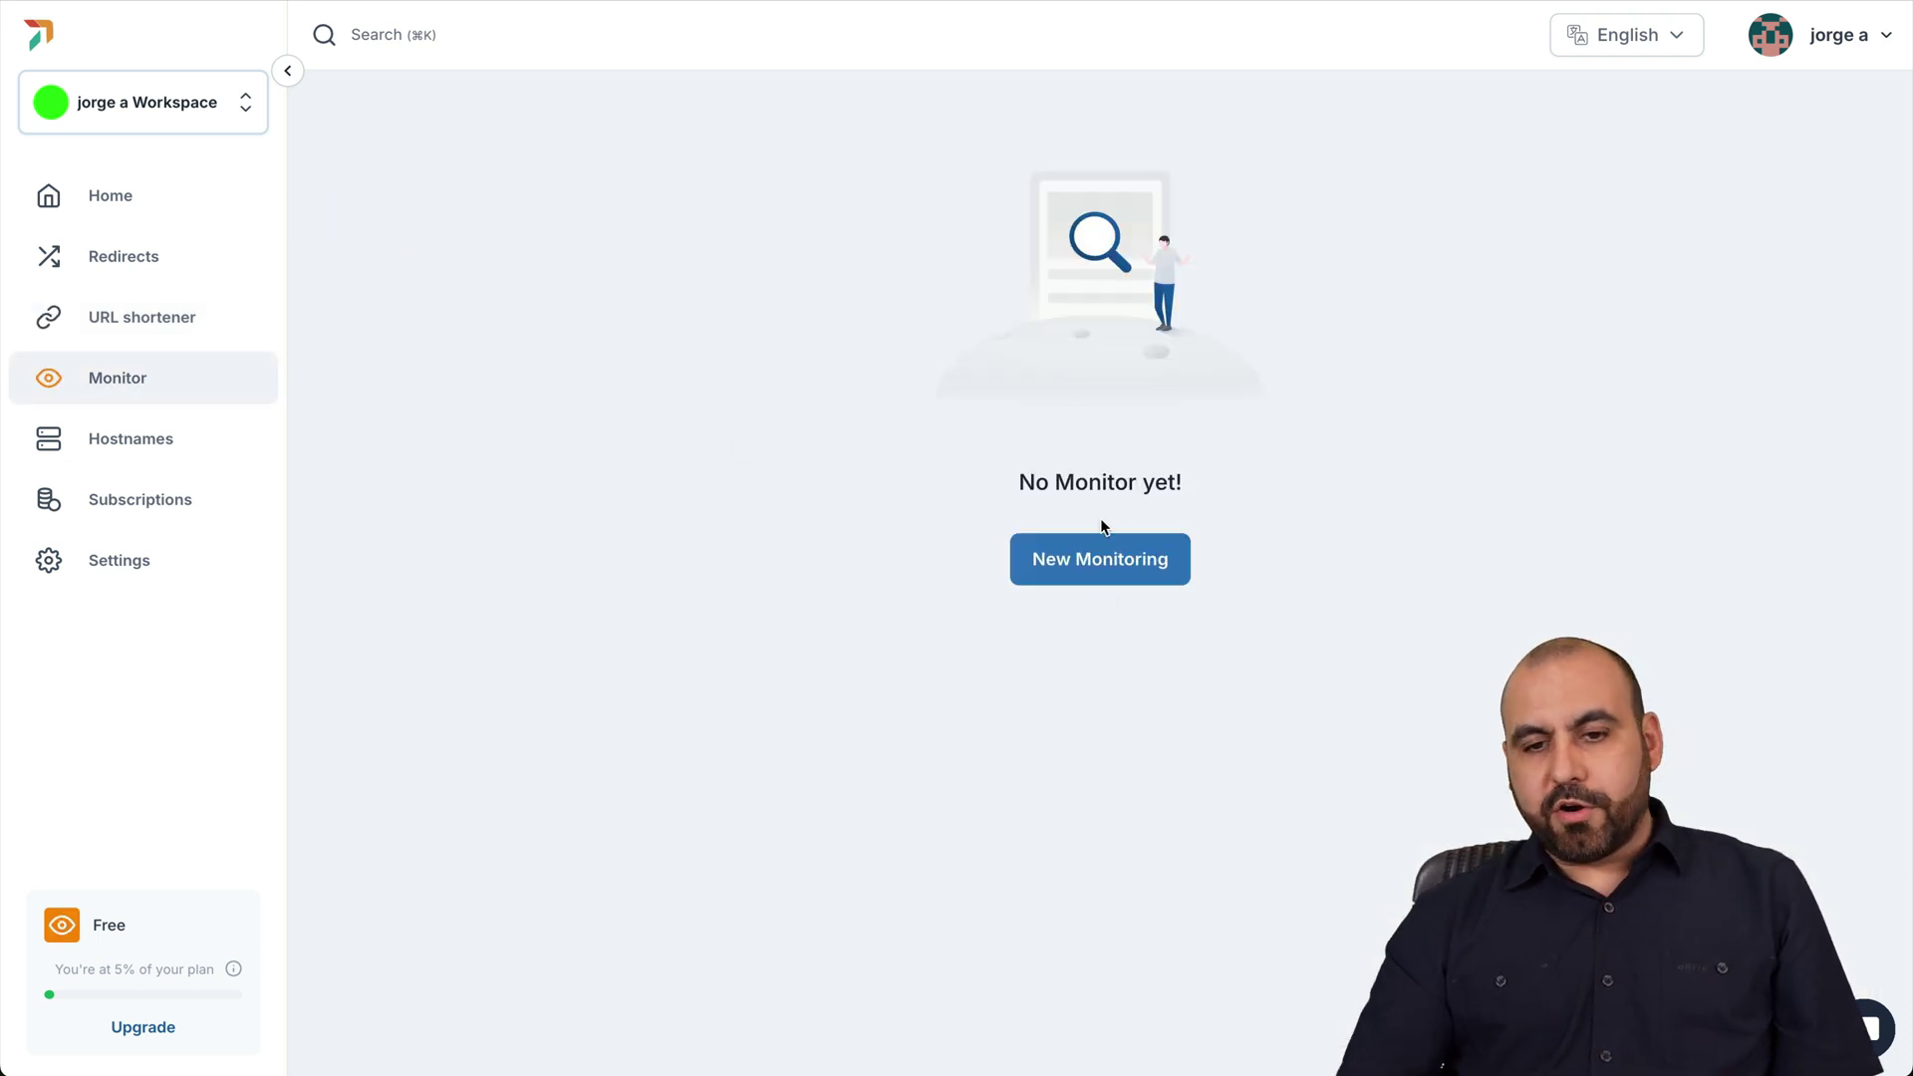
{"action": "left_click", "coordinate": [1116, 552]}
{"action": "left_click", "coordinate": [1524, 359]}
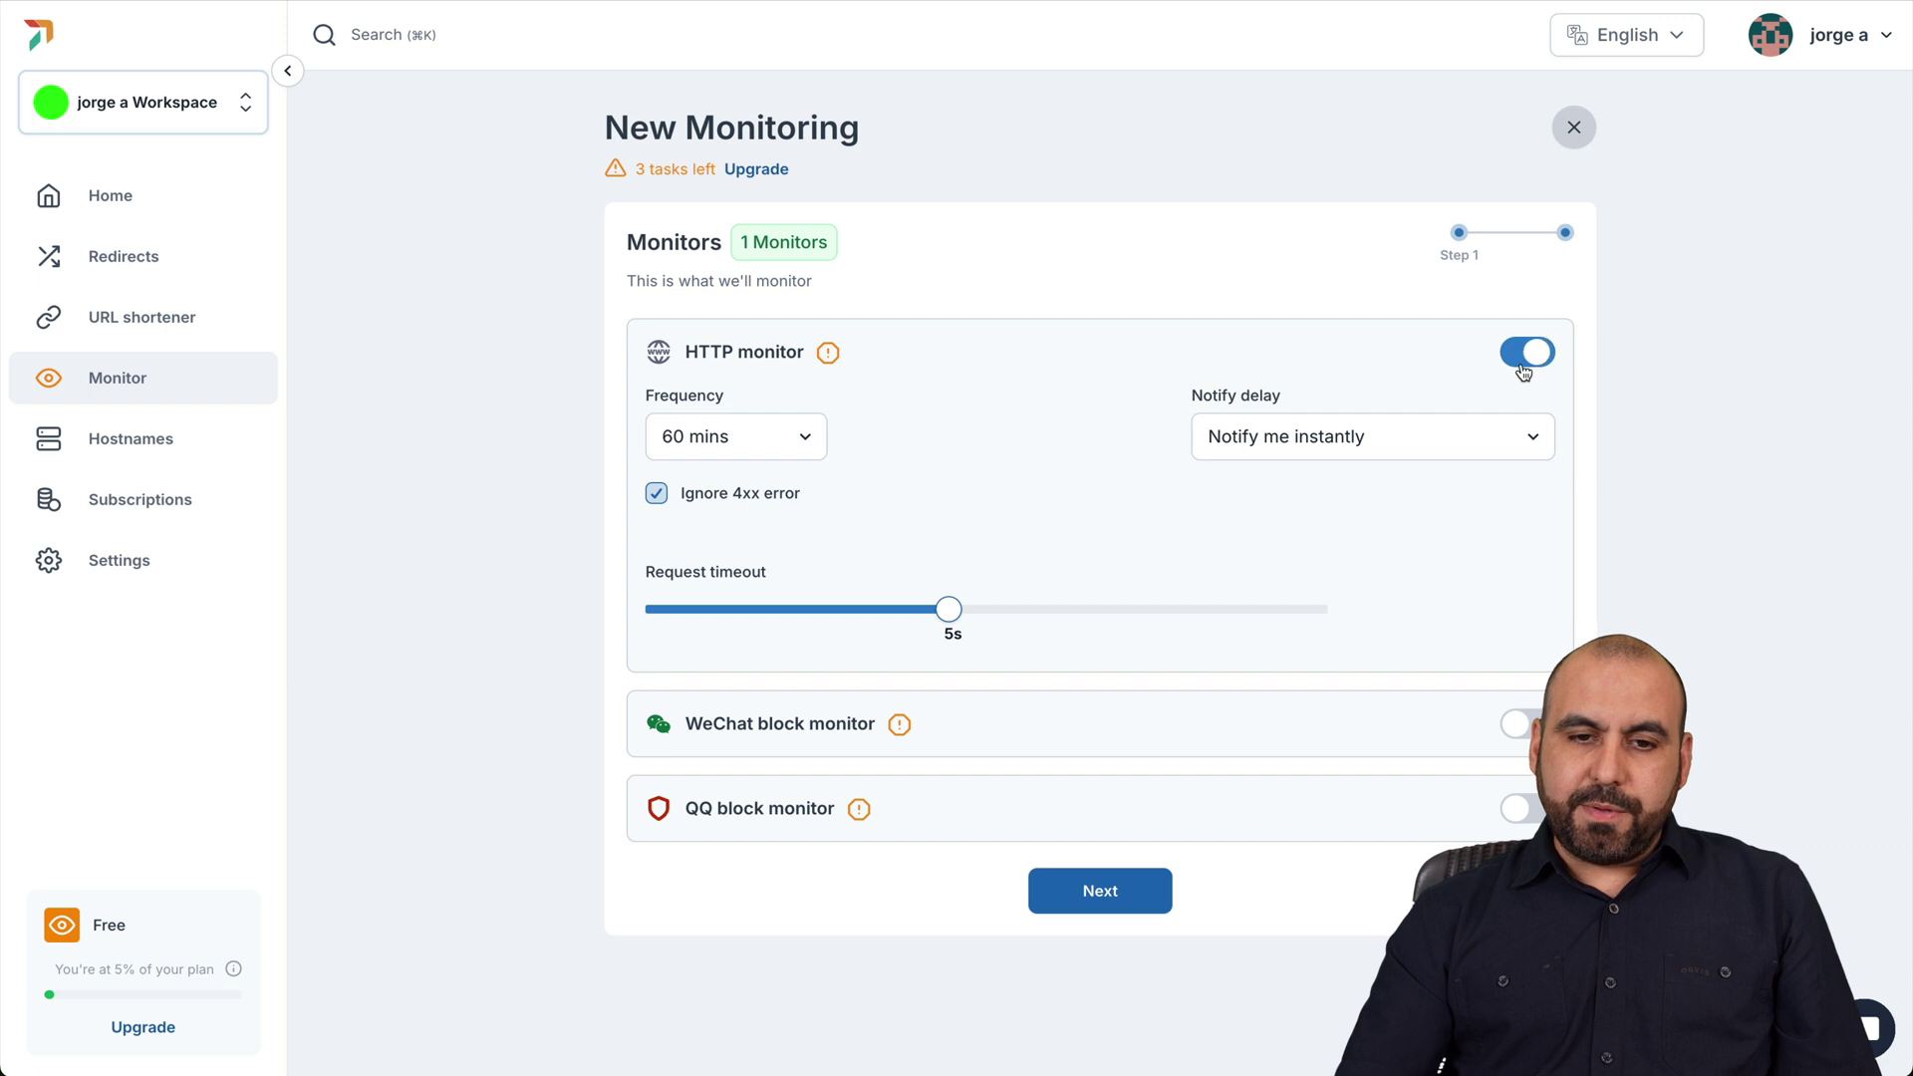
{"action": "left_click", "coordinate": [1513, 737]}
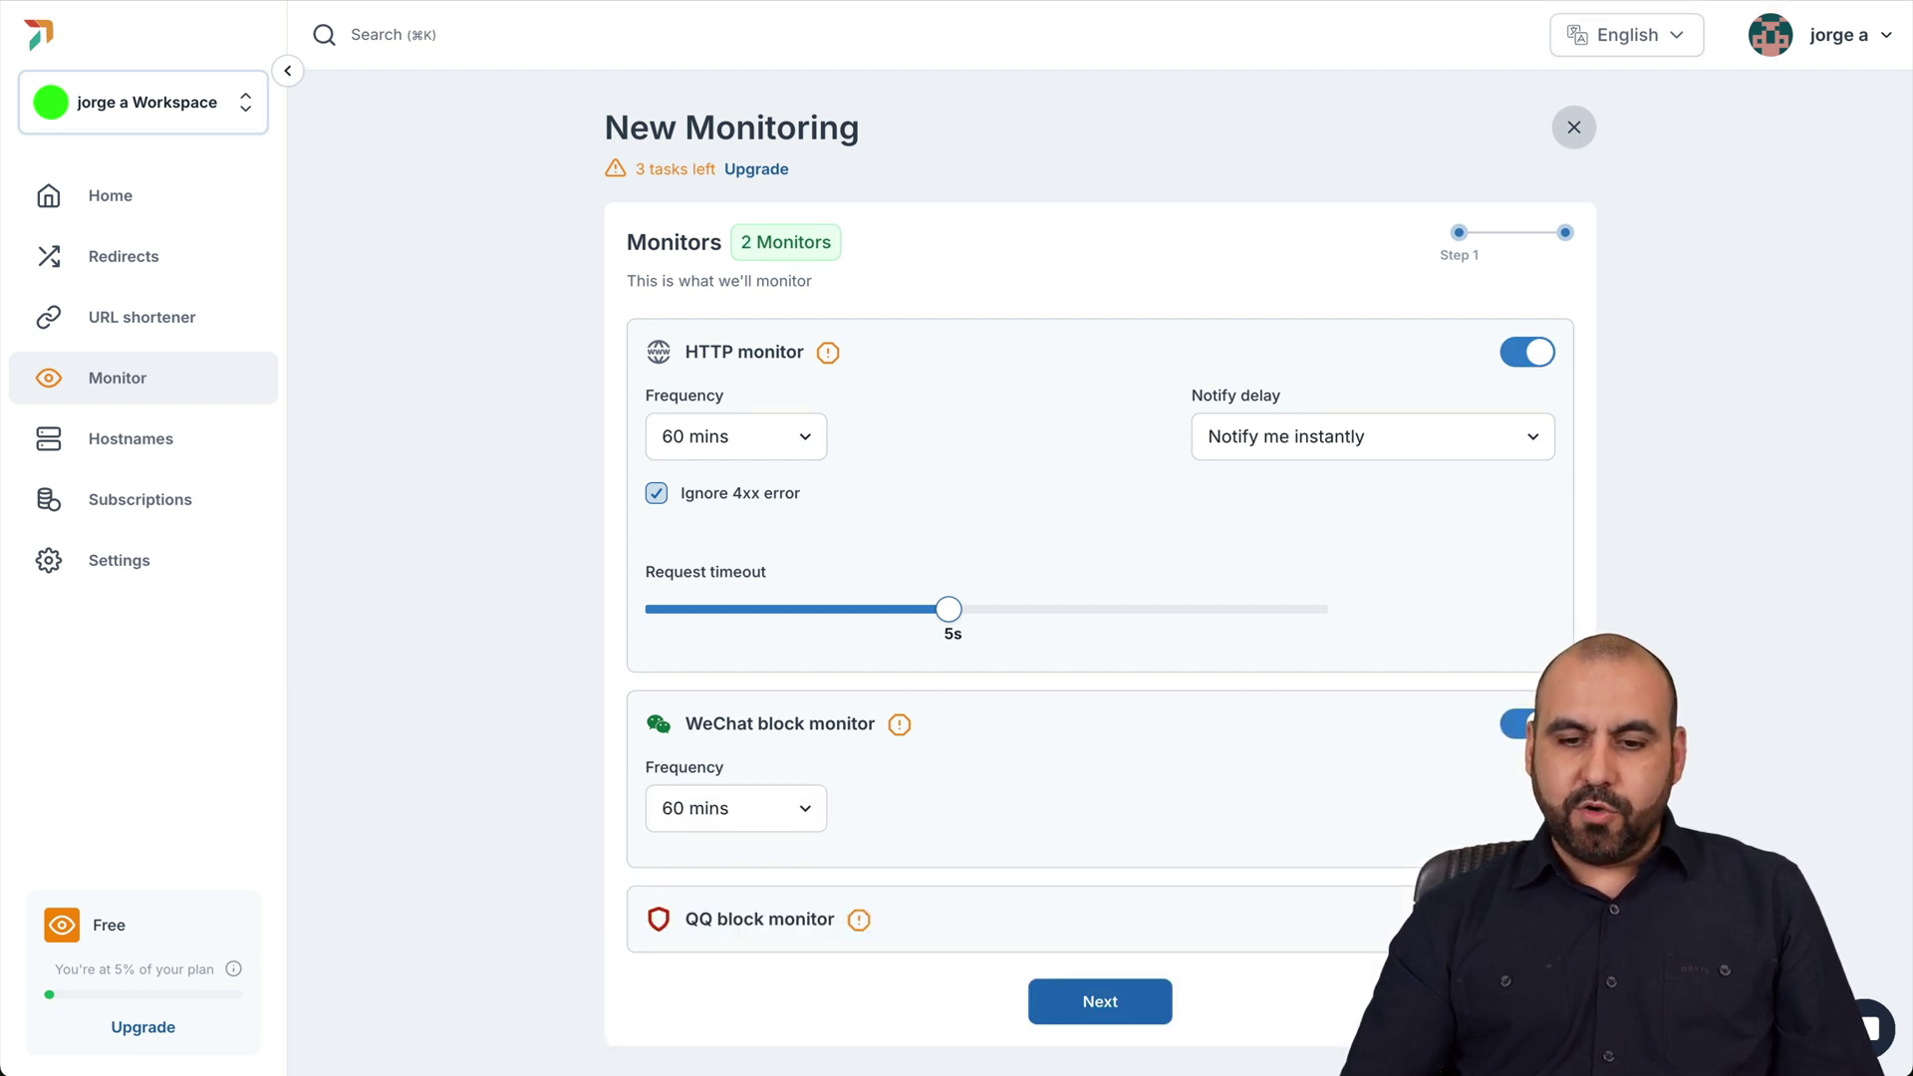
{"action": "left_click", "coordinate": [1524, 919]}
Step: Switch to RedirHub's AppSumo page and compare the three license tiers under Plans & features
{"action": "scroll", "coordinate": [1100, 538], "scroll_direction": "down", "scroll_amount": 1}
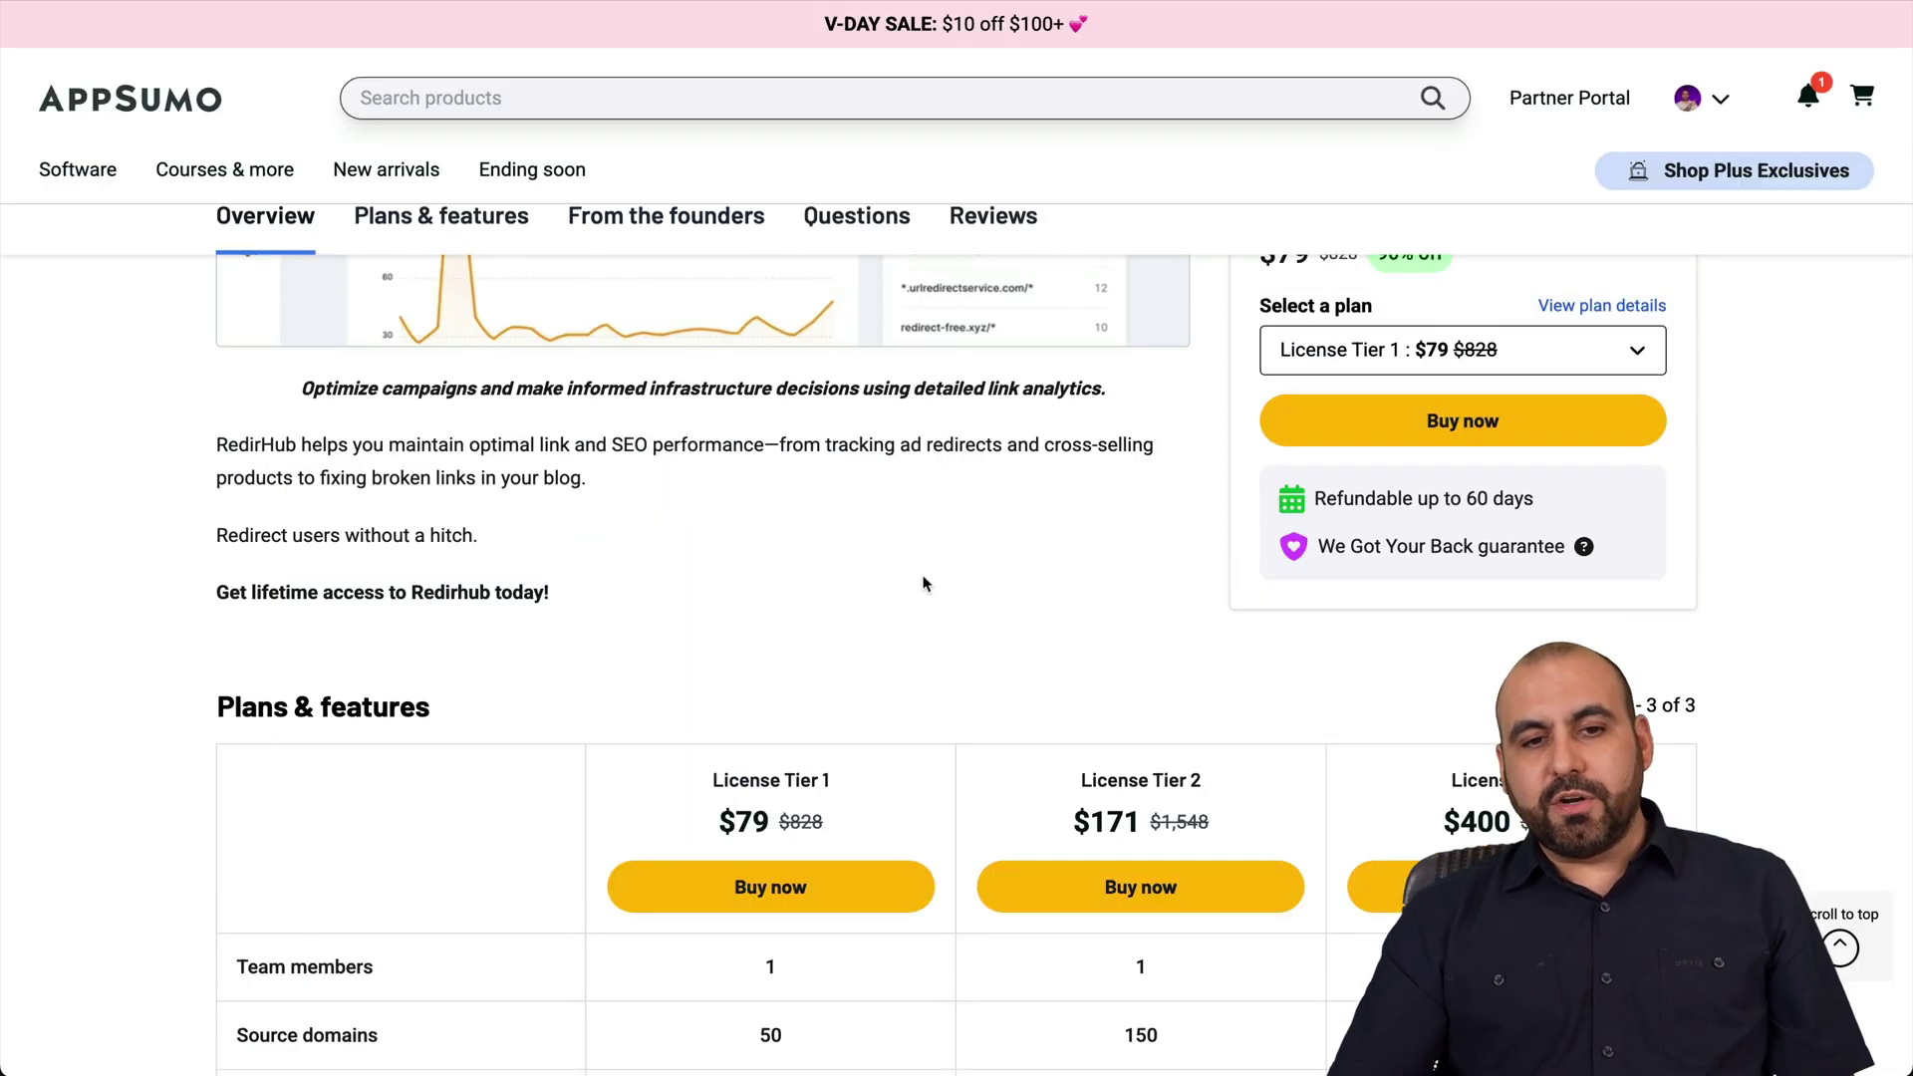
{"action": "scroll", "coordinate": [910, 583], "scroll_direction": "down", "scroll_amount": 3}
{"action": "scroll", "coordinate": [910, 591], "scroll_direction": "down", "scroll_amount": 3}
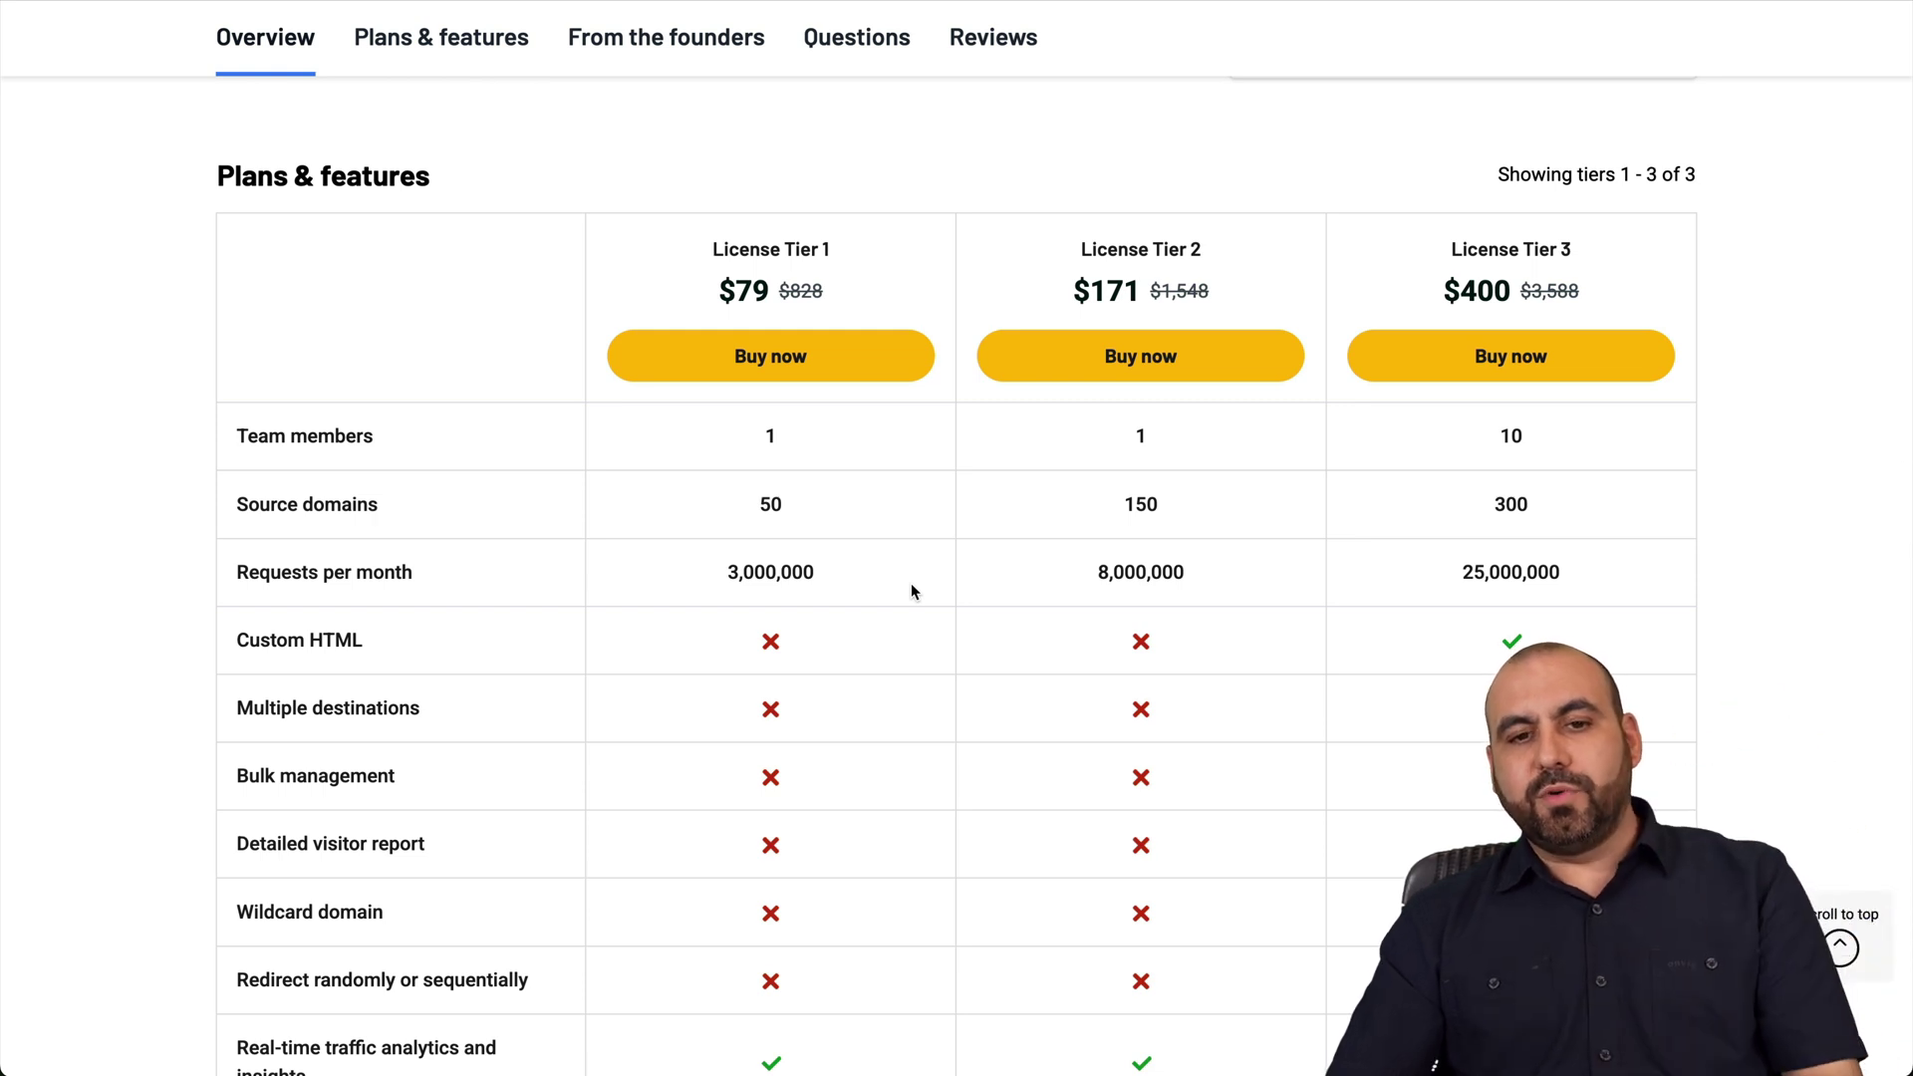
{"action": "scroll", "coordinate": [911, 587], "scroll_direction": "down", "scroll_amount": 1}
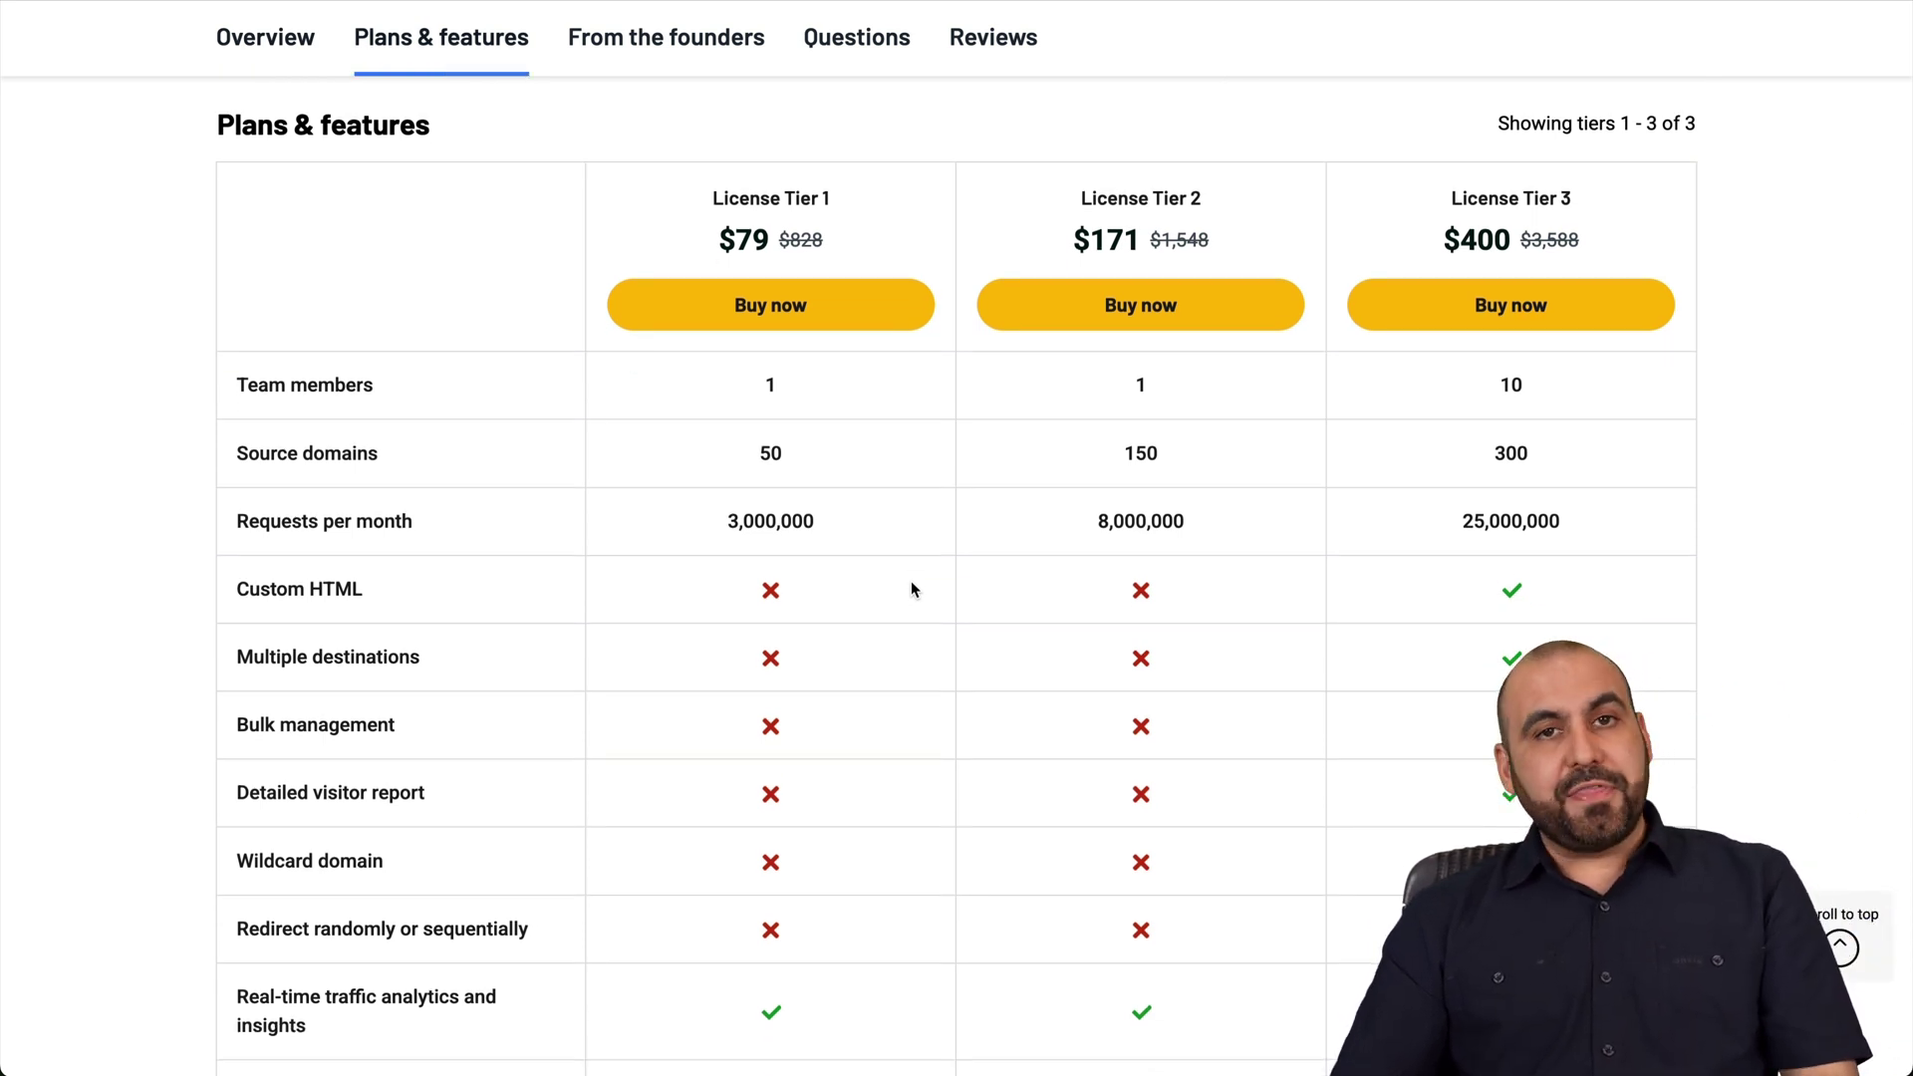